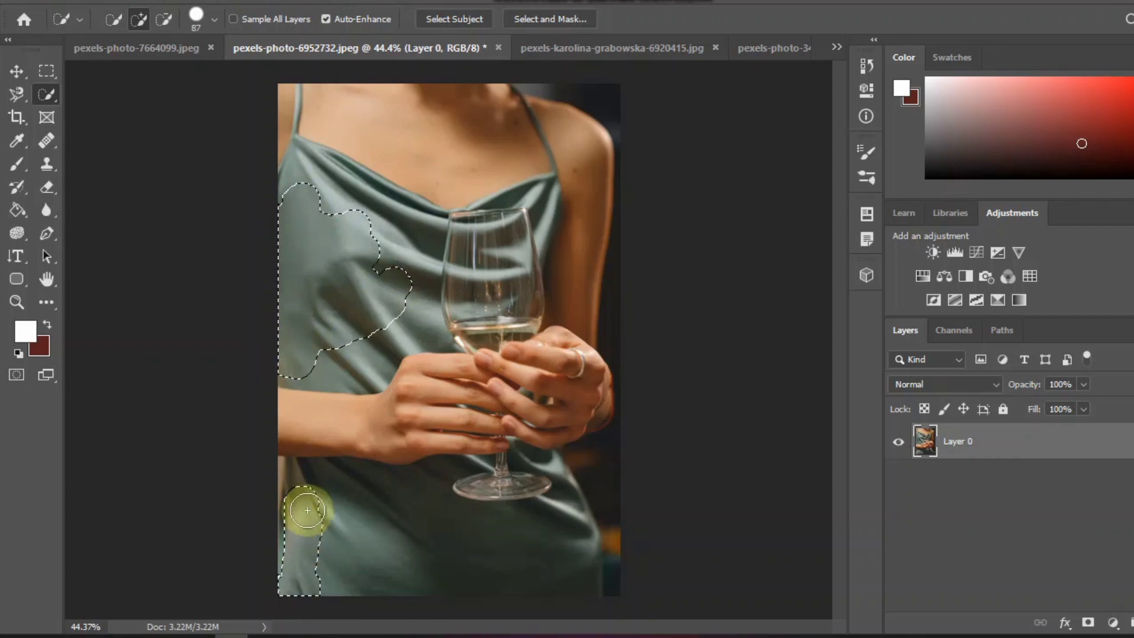
# - Add the lower part of the dress and the fabric just above the forearm to the quick selection
pyautogui.moveTo(555, 525); pyautogui.dragTo(658, 559)
pyautogui.press('alt')
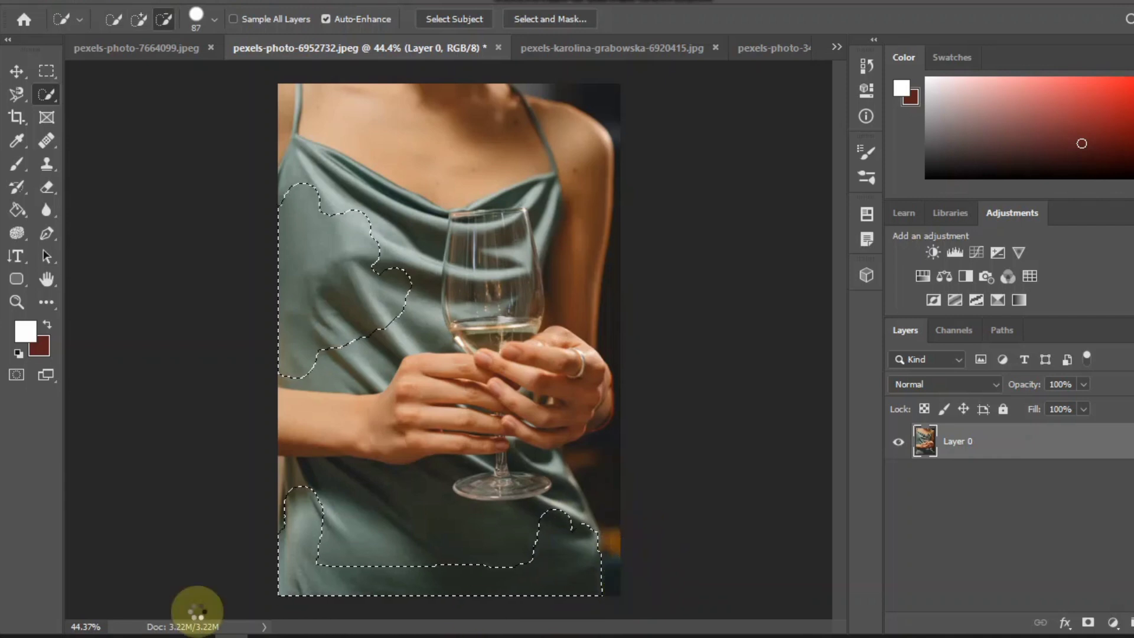
pyautogui.moveTo(357, 501)
pyautogui.mouseDown()
pyautogui.moveTo(344, 560)
pyautogui.moveTo(319, 546)
pyautogui.mouseUp()
pyautogui.moveTo(304, 485)
pyautogui.mouseDown()
pyautogui.moveTo(375, 504)
pyautogui.moveTo(396, 586)
pyautogui.moveTo(502, 563)
pyautogui.moveTo(404, 504)
pyautogui.moveTo(402, 563)
pyautogui.moveTo(416, 506)
pyautogui.moveTo(398, 486)
pyautogui.mouseUp()
pyautogui.moveTo(324, 329)
pyautogui.mouseDown()
pyautogui.moveTo(306, 364)
pyautogui.moveTo(374, 347)
pyautogui.moveTo(372, 296)
pyautogui.moveTo(318, 370)
pyautogui.moveTo(267, 365)
pyautogui.moveTo(321, 373)
pyautogui.moveTo(194, 343)
pyautogui.mouseUp()
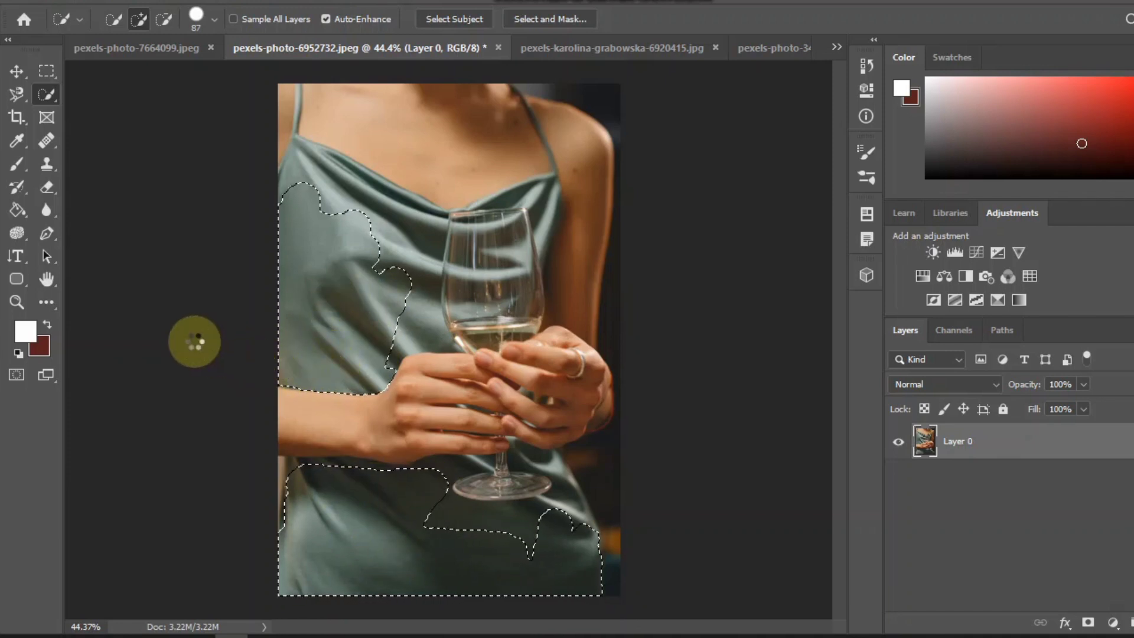
# - Extend the selection over the bodice up to the neckline and glass, and over the fabric below the glass foot
pyautogui.scroll(5, 299, 223)
pyautogui.moveTo(311, 150)
pyautogui.mouseDown()
pyautogui.moveTo(278, 234)
pyautogui.moveTo(298, 154)
pyautogui.moveTo(288, 182)
pyautogui.moveTo(317, 170)
pyautogui.moveTo(365, 197)
pyautogui.moveTo(418, 330)
pyautogui.moveTo(468, 289)
pyautogui.moveTo(447, 399)
pyautogui.moveTo(489, 390)
pyautogui.moveTo(503, 323)
pyautogui.moveTo(429, 215)
pyautogui.moveTo(298, 117)
pyautogui.moveTo(338, 135)
pyautogui.moveTo(396, 193)
pyautogui.moveTo(293, 173)
pyautogui.moveTo(436, 232)
pyautogui.moveTo(400, 173)
pyautogui.moveTo(465, 230)
pyautogui.moveTo(365, 189)
pyautogui.moveTo(450, 274)
pyautogui.moveTo(372, 184)
pyautogui.moveTo(491, 231)
pyautogui.moveTo(505, 297)
pyautogui.moveTo(518, 252)
pyautogui.moveTo(503, 384)
pyautogui.moveTo(519, 422)
pyautogui.moveTo(495, 413)
pyautogui.moveTo(429, 478)
pyautogui.moveTo(462, 441)
pyautogui.moveTo(444, 474)
pyautogui.moveTo(464, 445)
pyautogui.moveTo(446, 470)
pyautogui.moveTo(479, 436)
pyautogui.moveTo(526, 428)
pyautogui.mouseUp()
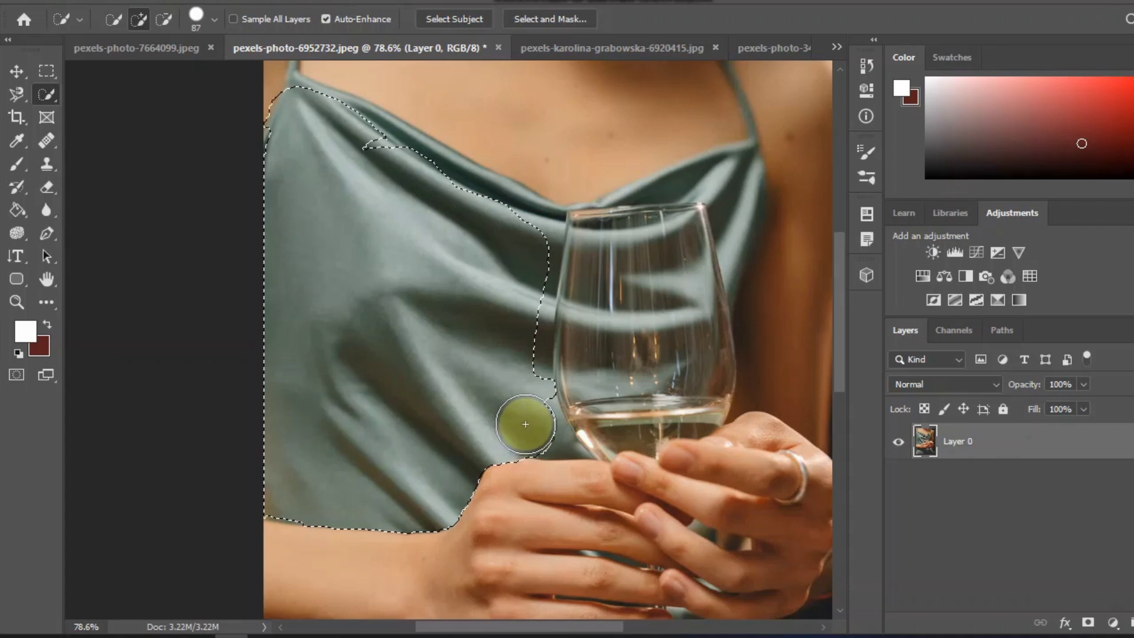
pyautogui.moveTo(747, 127); pyautogui.dragTo(739, 223)
pyautogui.scroll(-3, 694, 504)
pyautogui.scroll(-3, 693, 504)
pyautogui.moveTo(694, 504)
pyautogui.mouseDown()
pyautogui.moveTo(727, 474)
pyautogui.moveTo(701, 454)
pyautogui.moveTo(486, 443)
pyautogui.moveTo(577, 431)
pyautogui.moveTo(580, 415)
pyautogui.mouseUp()
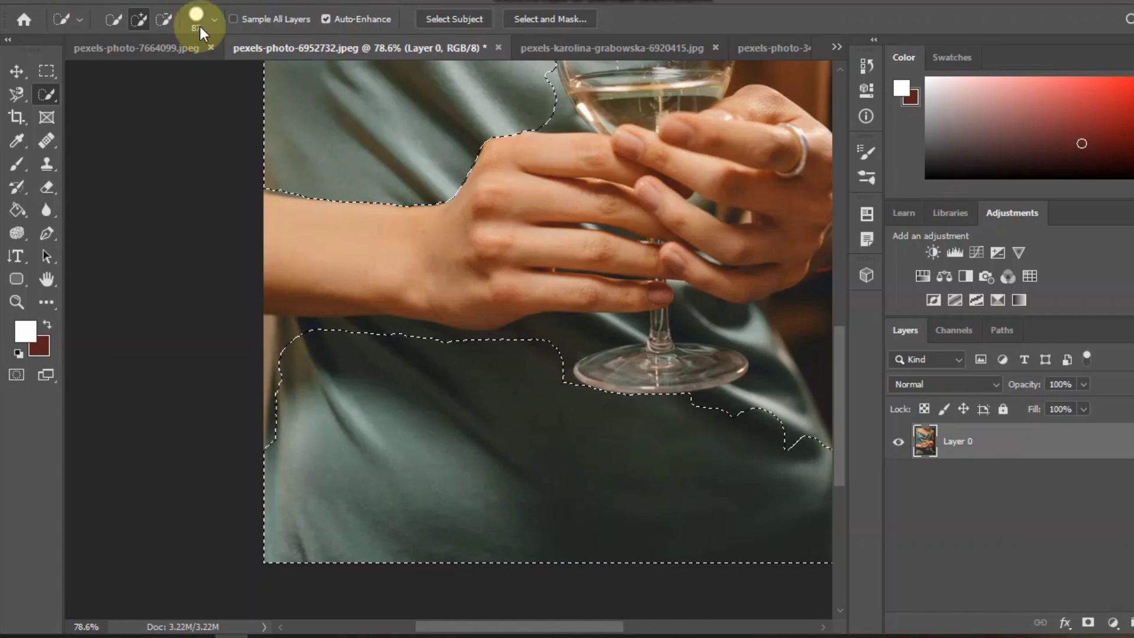
# - Set the selection brush to 65 px and fit the selection to the forearm's lower edge, subtracting the spill at the dress's side
pyautogui.click(215, 20)
pyautogui.moveTo(178, 71); pyautogui.dragTo(170, 71)
pyautogui.moveTo(548, 351); pyautogui.dragTo(462, 341)
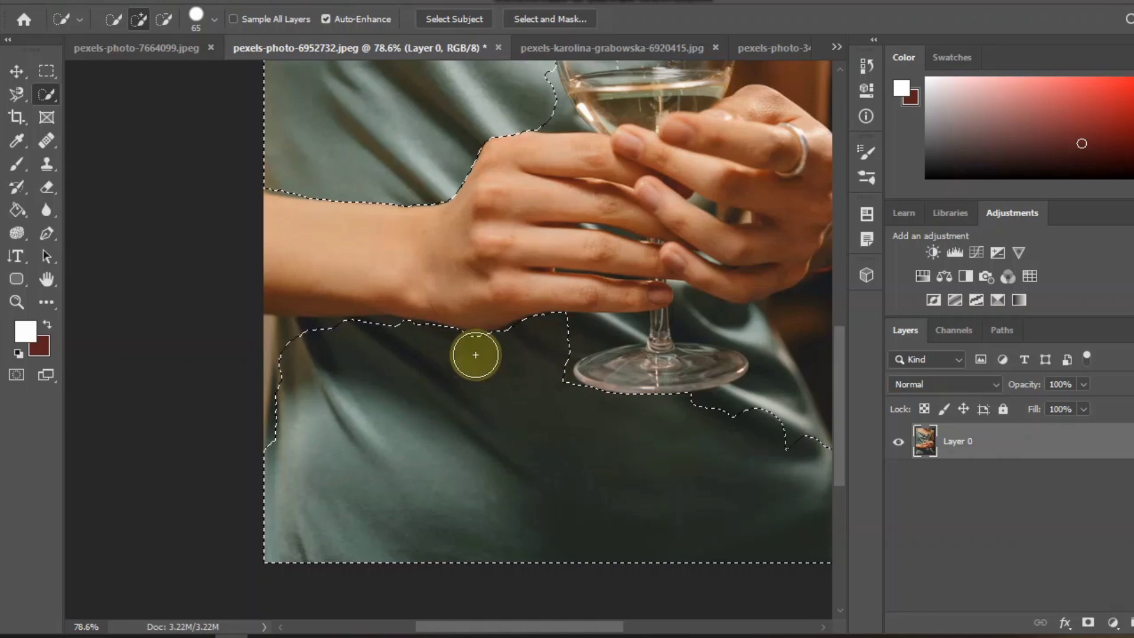
pyautogui.moveTo(472, 358); pyautogui.dragTo(433, 356)
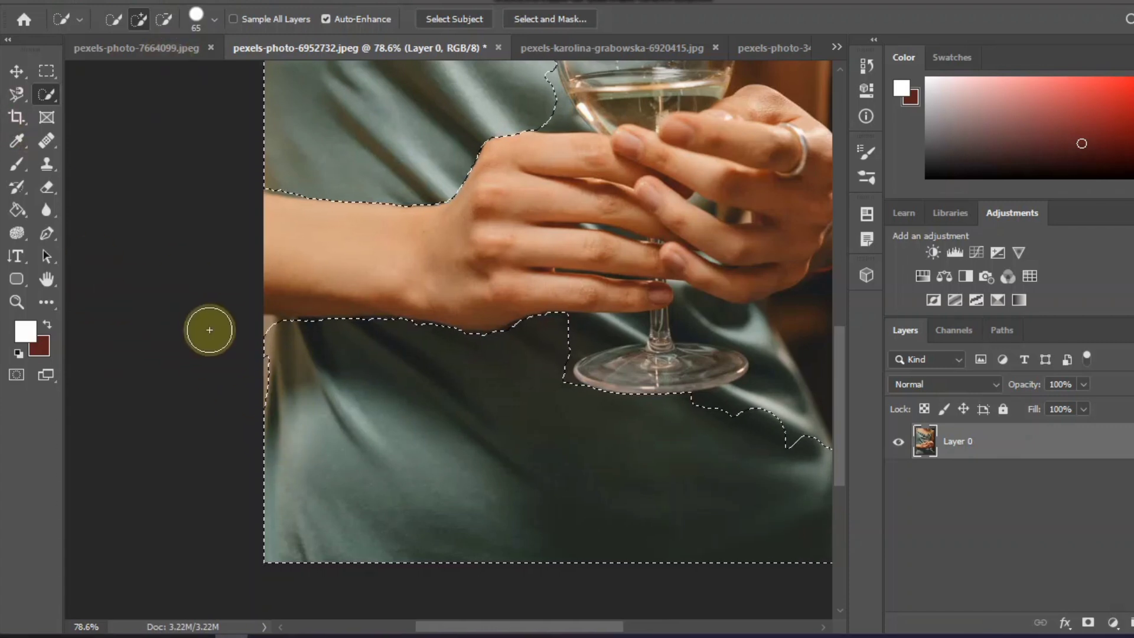
pyautogui.press('alt')
pyautogui.keyDown('alt'); pyautogui.click(249, 330); pyautogui.keyUp('alt')
pyautogui.press('alt')
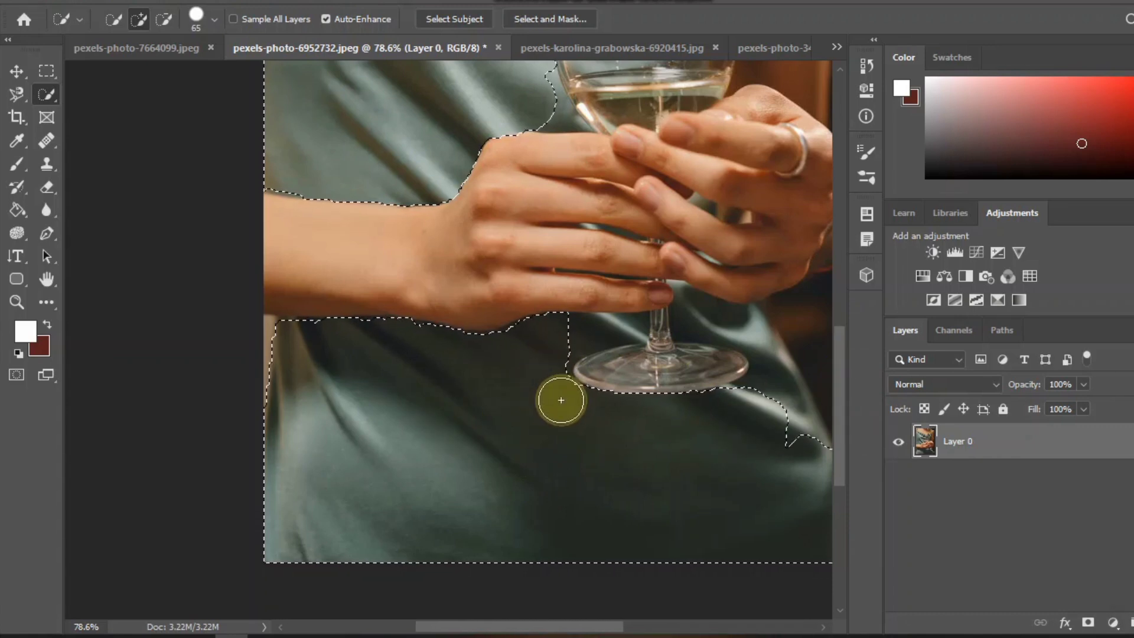
# - Extend the selection around the rim of the glass foot and up the right hip edge of the dress
pyautogui.click(561, 401)
pyautogui.moveTo(679, 443); pyautogui.dragTo(513, 492)
pyautogui.click(604, 474)
pyautogui.moveTo(620, 488)
pyautogui.mouseDown()
pyautogui.moveTo(608, 431)
pyautogui.moveTo(615, 466)
pyautogui.moveTo(593, 394)
pyautogui.moveTo(577, 385)
pyautogui.moveTo(598, 431)
pyautogui.moveTo(628, 357)
pyautogui.moveTo(621, 369)
pyautogui.mouseUp()
pyautogui.press('alt')
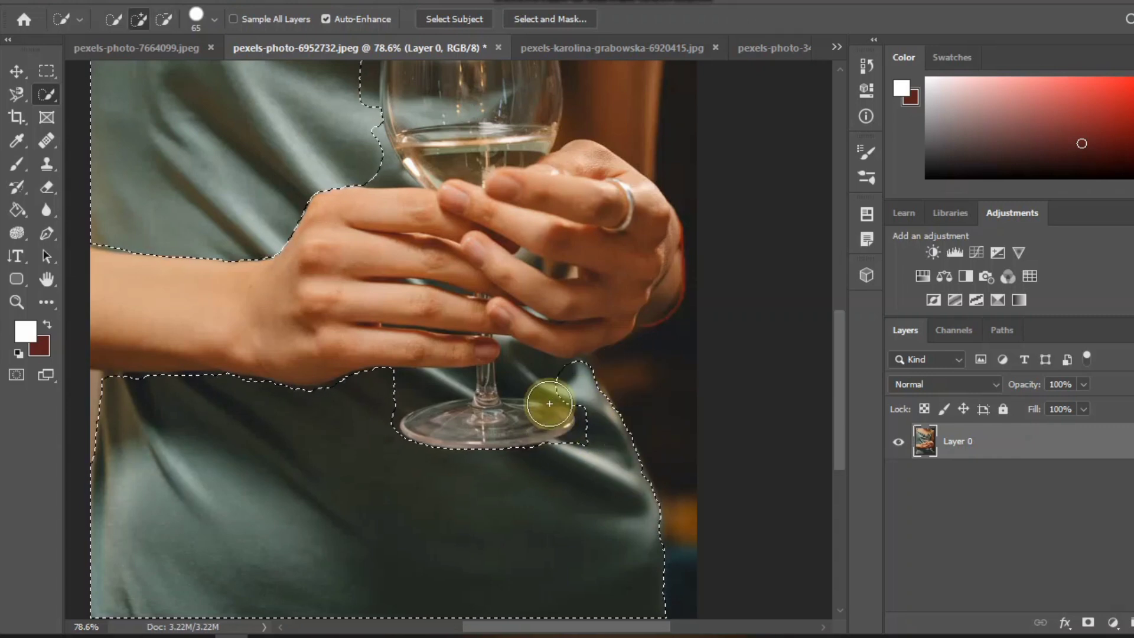
# - Set the selection brush to 60 px and refine the selection between the glass foot, the hand and the hip edge
pyautogui.click(214, 20)
pyautogui.click(166, 67)
pyautogui.click(421, 13)
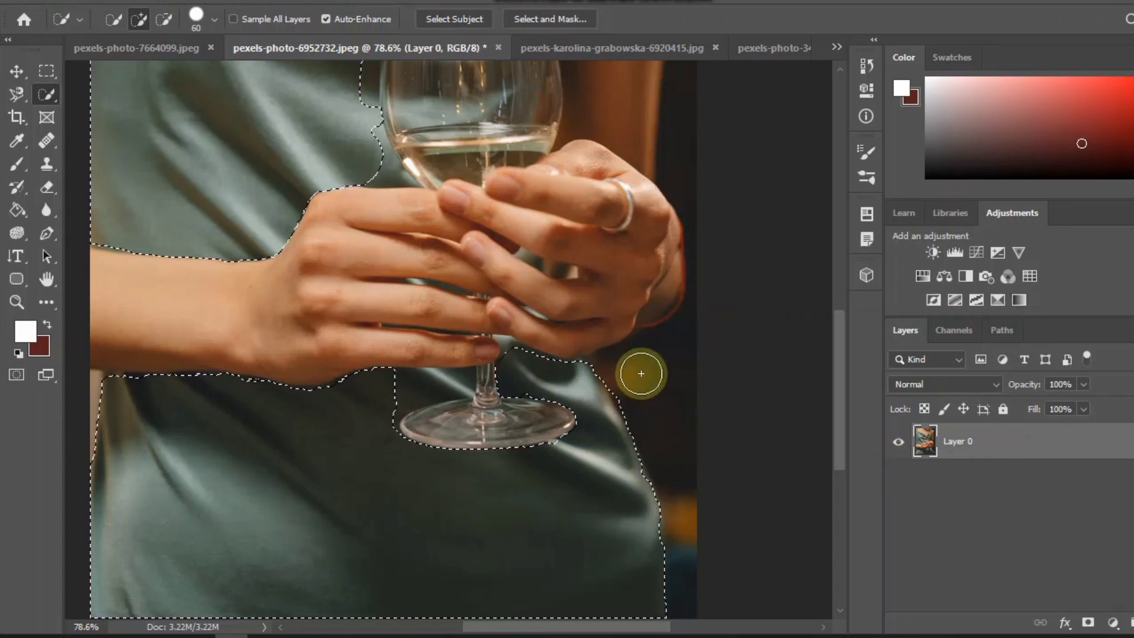
pyautogui.press('alt')
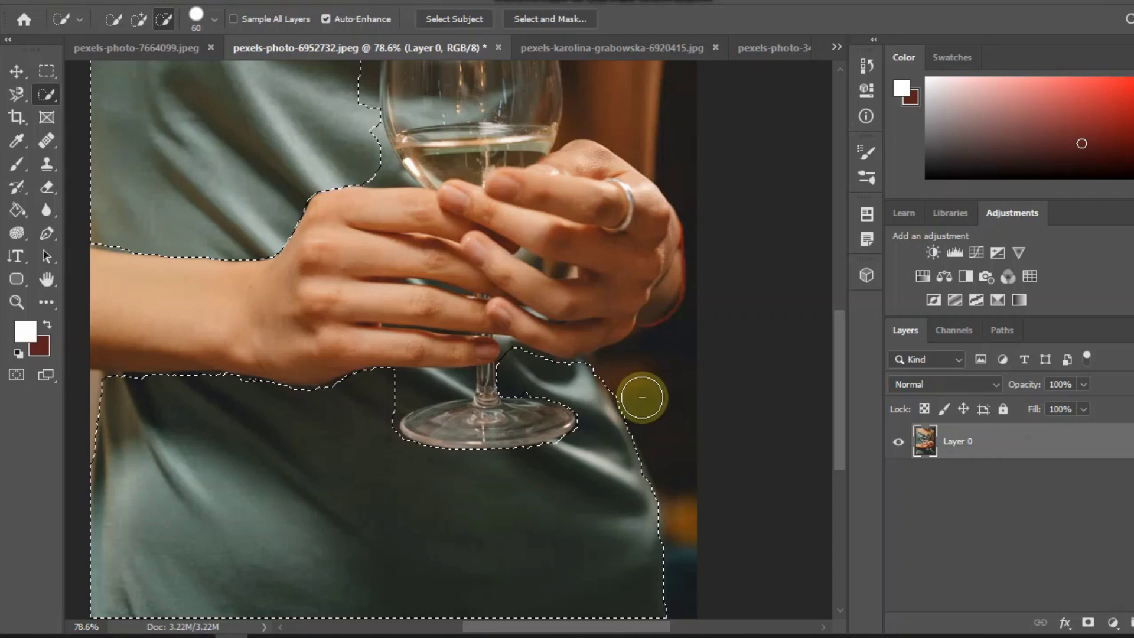
# - Add the fabric to the right of the glass, then refine the neckline and glass edges with a 42 px brush
pyautogui.scroll(4, 157, 183)
pyautogui.moveTo(245, 205); pyautogui.dragTo(338, 249)
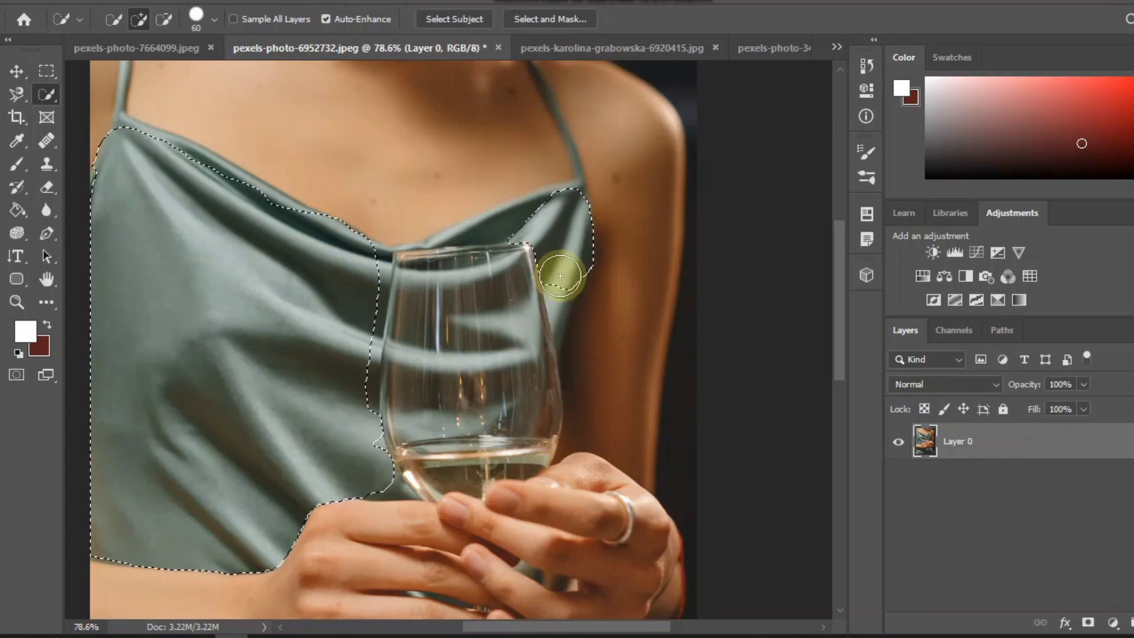
pyautogui.click(215, 19)
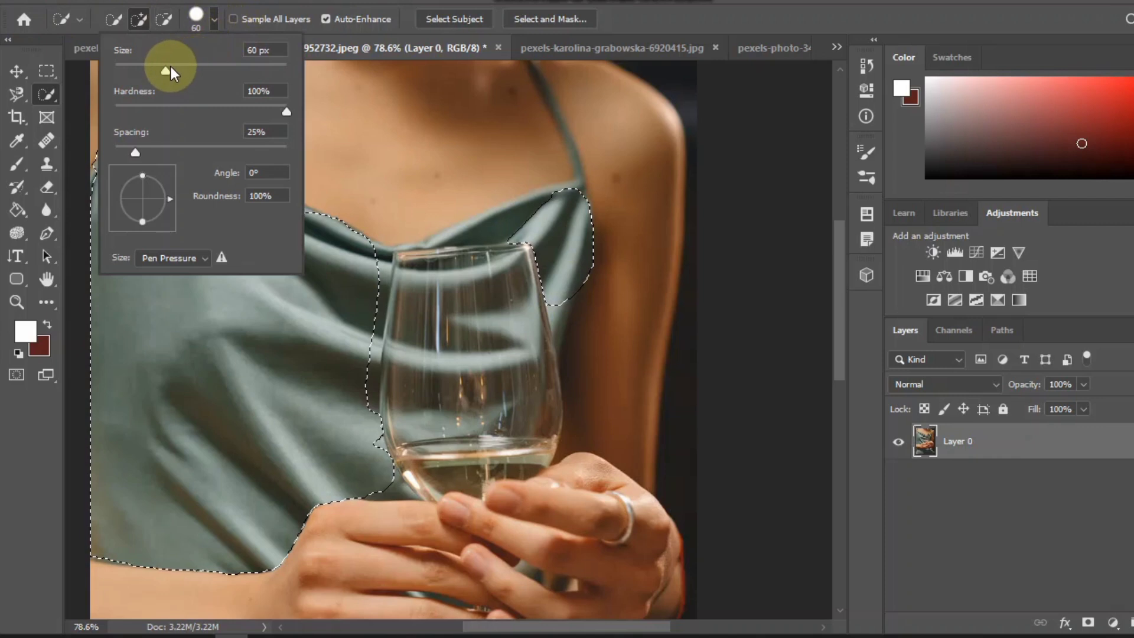
pyautogui.press('Return')
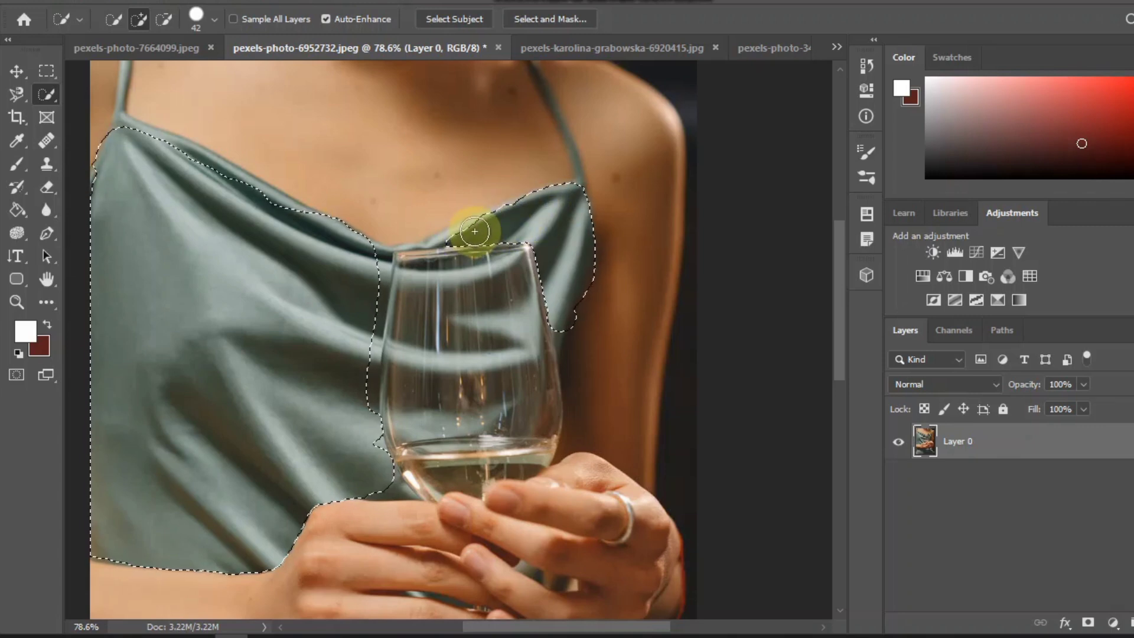
pyautogui.press('alt')
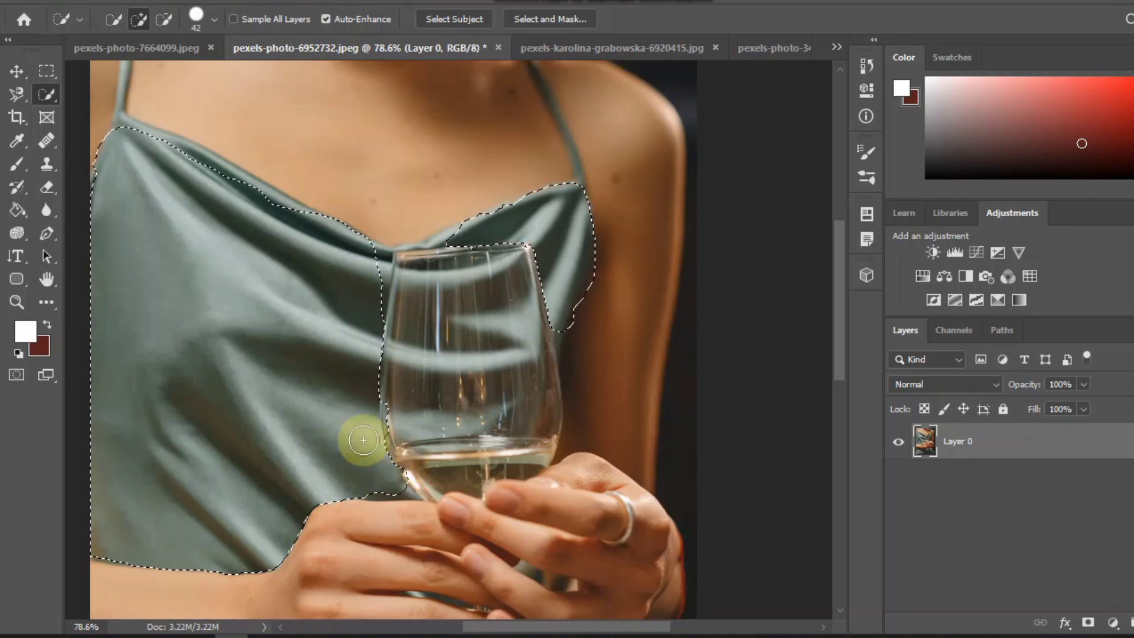
# - Add the wine glass bowl and the fabric around it and below the hands to the selection
pyautogui.moveTo(481, 252)
pyautogui.mouseDown()
pyautogui.moveTo(393, 360)
pyautogui.moveTo(438, 318)
pyautogui.moveTo(395, 288)
pyautogui.moveTo(431, 310)
pyautogui.moveTo(480, 289)
pyautogui.moveTo(518, 304)
pyautogui.moveTo(504, 320)
pyautogui.moveTo(514, 353)
pyautogui.moveTo(536, 319)
pyautogui.moveTo(519, 366)
pyautogui.moveTo(540, 318)
pyautogui.moveTo(556, 335)
pyautogui.moveTo(525, 396)
pyautogui.moveTo(374, 439)
pyautogui.moveTo(479, 427)
pyautogui.moveTo(520, 380)
pyautogui.moveTo(380, 441)
pyautogui.moveTo(423, 470)
pyautogui.moveTo(396, 480)
pyautogui.moveTo(471, 469)
pyautogui.moveTo(514, 418)
pyautogui.moveTo(532, 370)
pyautogui.moveTo(524, 442)
pyautogui.moveTo(535, 393)
pyautogui.moveTo(538, 436)
pyautogui.moveTo(513, 459)
pyautogui.moveTo(477, 468)
pyautogui.mouseUp()
pyautogui.scroll(-2, 518, 509)
pyautogui.scroll(-3, 564, 524)
pyautogui.moveTo(565, 524)
pyautogui.mouseDown()
pyautogui.moveTo(453, 583)
pyautogui.moveTo(470, 599)
pyautogui.moveTo(550, 555)
pyautogui.moveTo(571, 566)
pyautogui.moveTo(531, 550)
pyautogui.moveTo(398, 555)
pyautogui.moveTo(502, 545)
pyautogui.moveTo(385, 563)
pyautogui.moveTo(381, 580)
pyautogui.moveTo(497, 534)
pyautogui.moveTo(413, 550)
pyautogui.moveTo(468, 529)
pyautogui.moveTo(465, 556)
pyautogui.moveTo(415, 556)
pyautogui.moveTo(539, 567)
pyautogui.moveTo(394, 595)
pyautogui.moveTo(532, 590)
pyautogui.moveTo(564, 559)
pyautogui.moveTo(545, 581)
pyautogui.moveTo(472, 607)
pyautogui.moveTo(370, 575)
pyautogui.moveTo(546, 545)
pyautogui.moveTo(421, 555)
pyautogui.moveTo(492, 544)
pyautogui.moveTo(409, 549)
pyautogui.moveTo(495, 543)
pyautogui.moveTo(386, 543)
pyautogui.moveTo(516, 527)
pyautogui.mouseUp()
pyautogui.scroll(3, 516, 294)
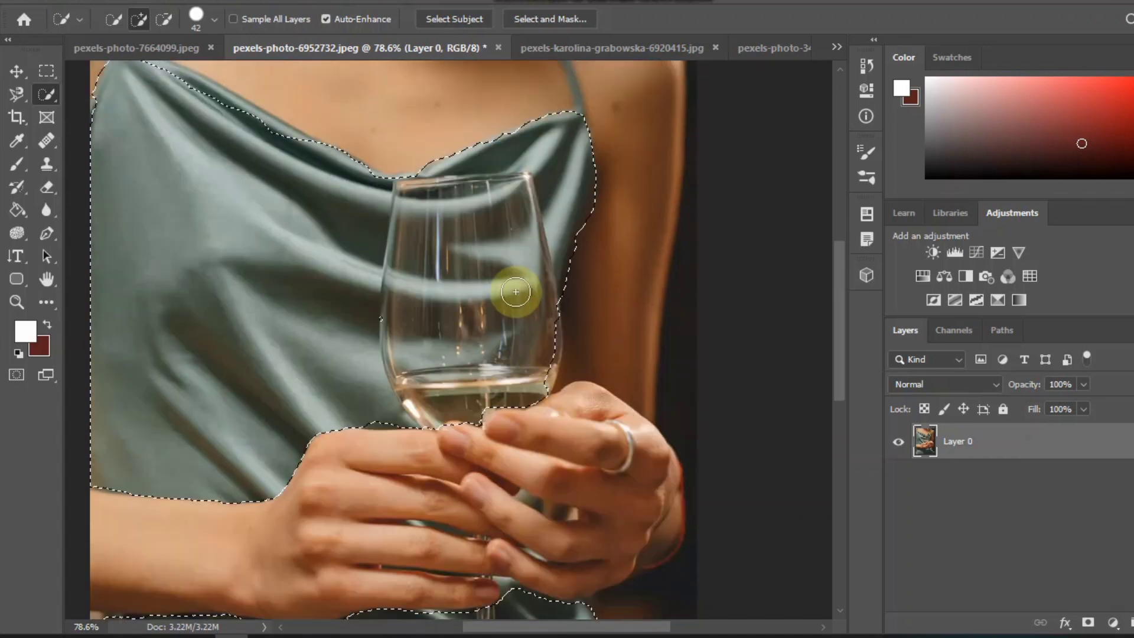
# - Set the selection brush to 6 px and add both shoulder straps to the selection
pyautogui.scroll(6, 516, 294)
pyautogui.hotkey('ctrl', 'd')
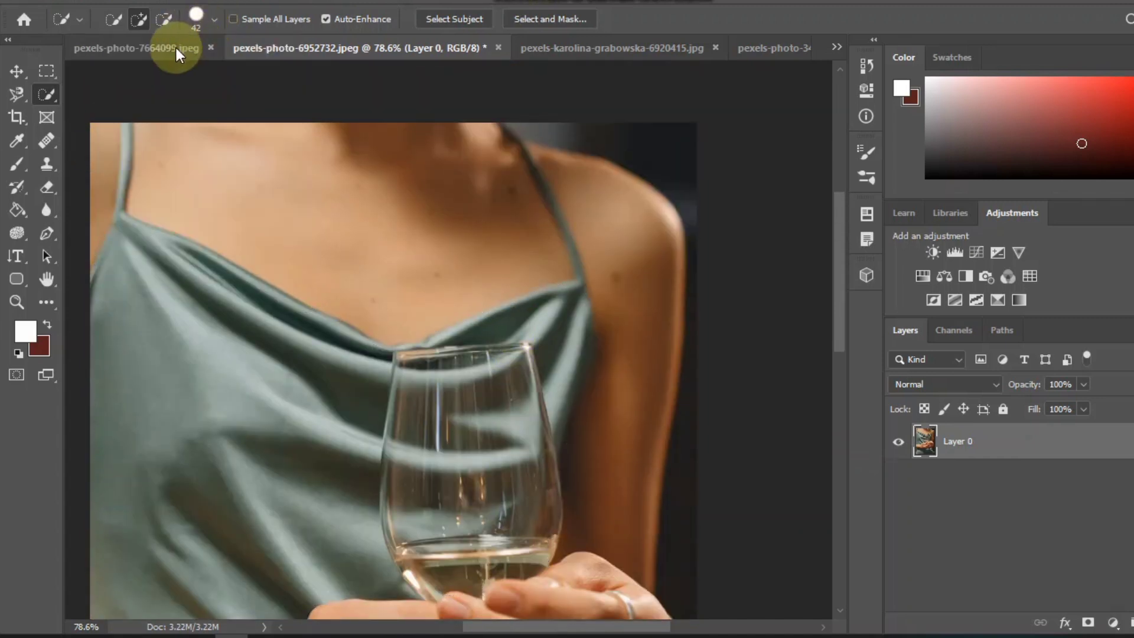
pyautogui.click(214, 19)
pyautogui.moveTo(145, 64); pyautogui.dragTo(120, 66)
pyautogui.press('Return')
pyautogui.moveTo(125, 129); pyautogui.dragTo(122, 203)
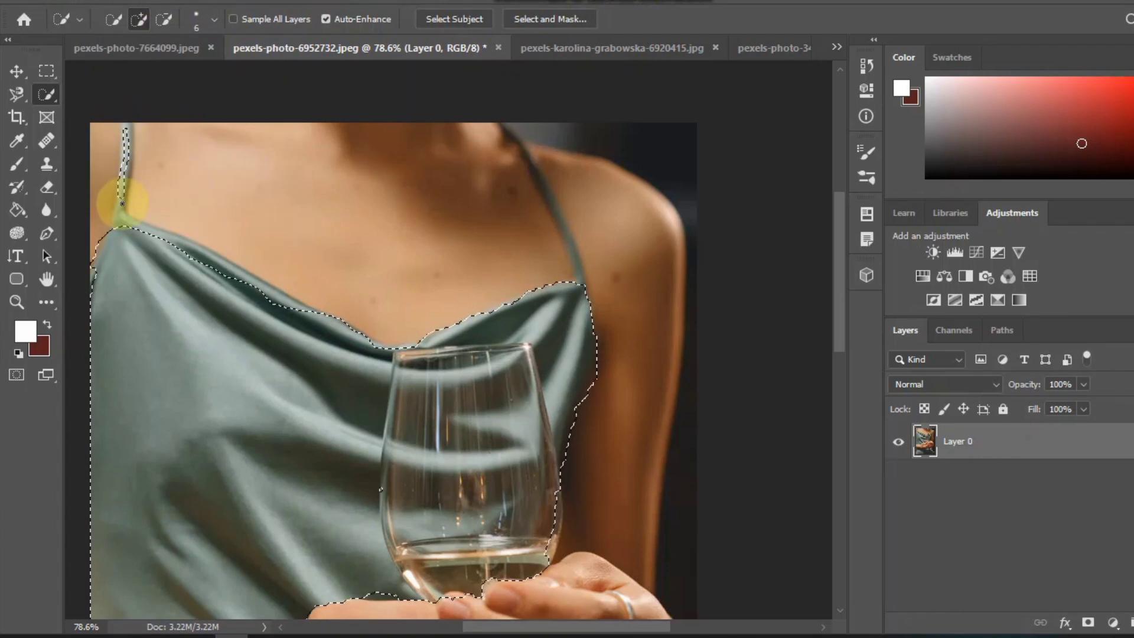
pyautogui.scroll(3, 254, 251)
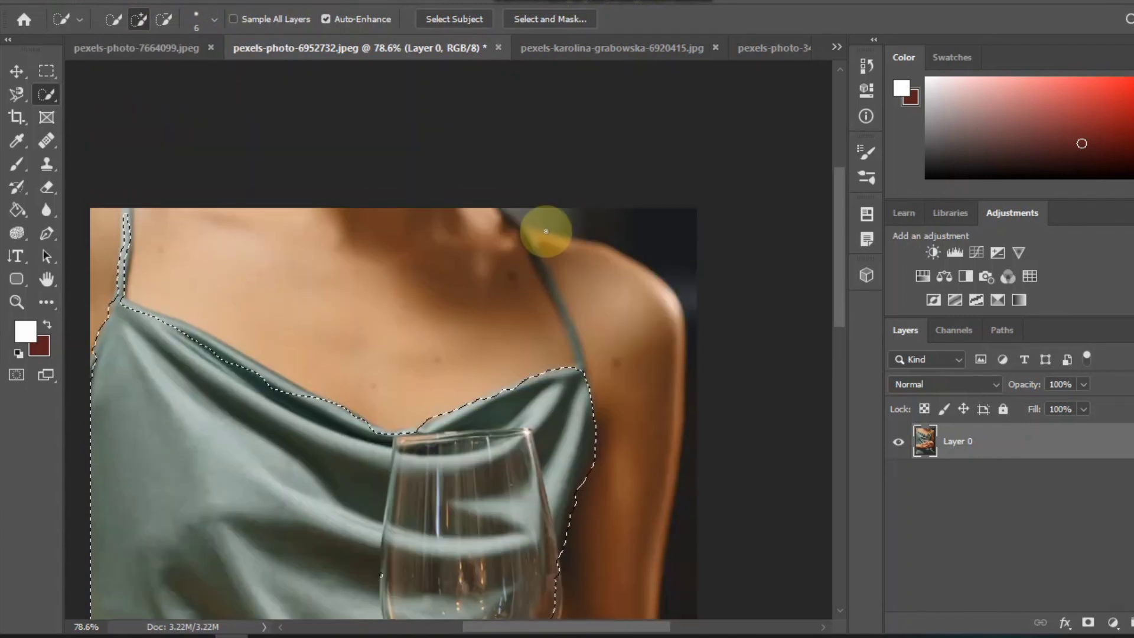
pyautogui.moveTo(518, 226); pyautogui.dragTo(512, 222)
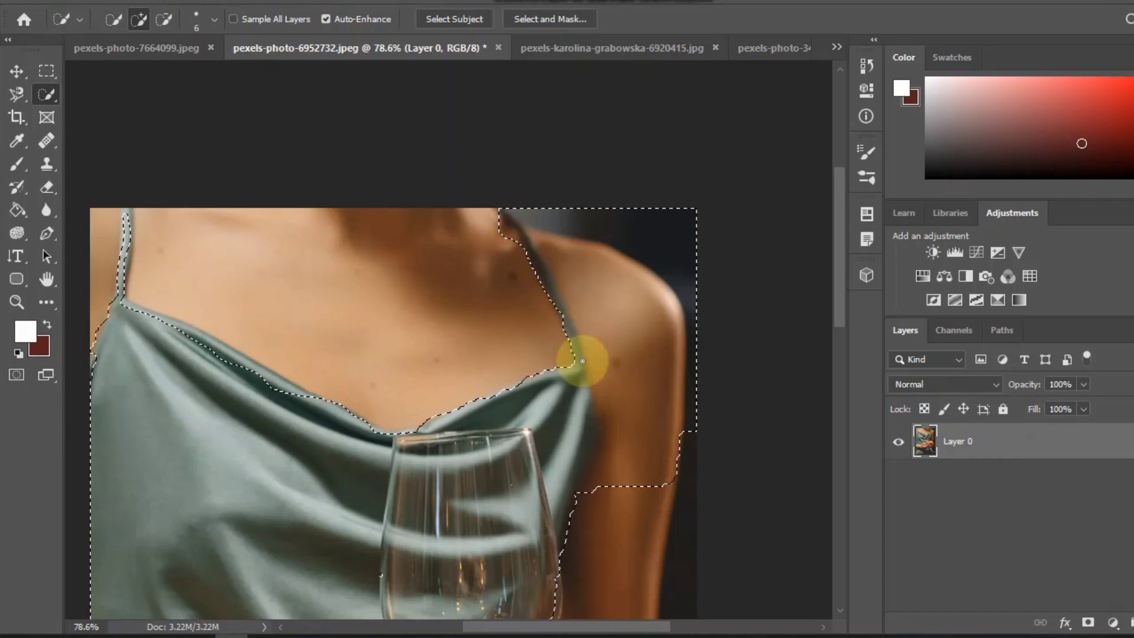
# - Set the selection brush to 77 px and subtract the shoulder, arm and dark background beside the right strap
pyautogui.press('alt')
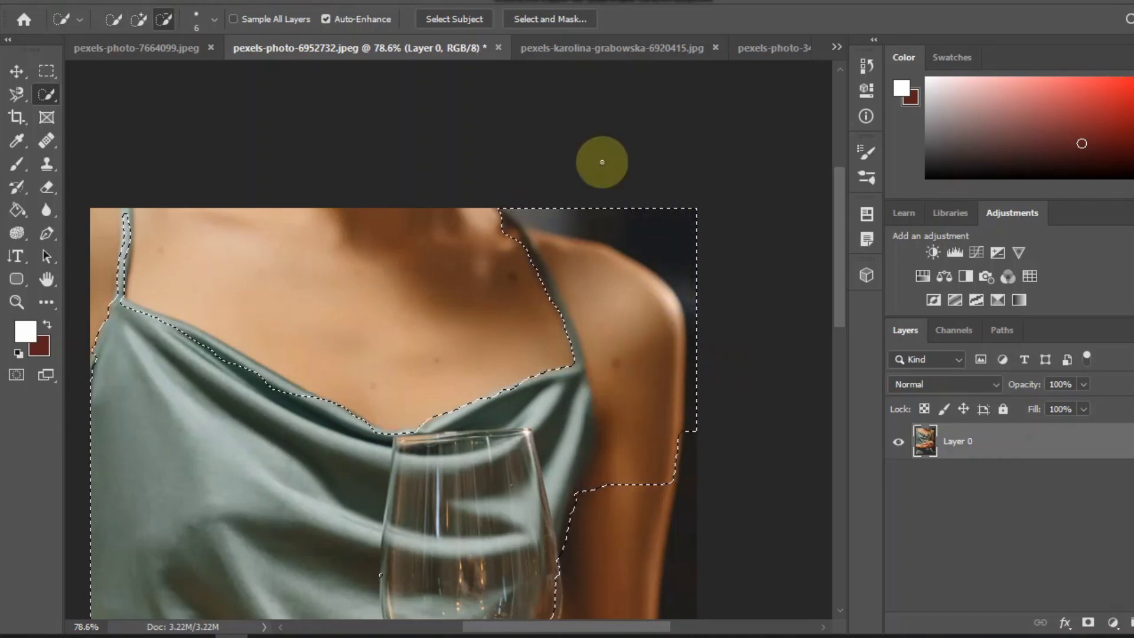
pyautogui.click(214, 20)
pyautogui.click(182, 66)
pyautogui.click(650, 201)
pyautogui.moveTo(686, 280)
pyautogui.mouseDown()
pyautogui.moveTo(561, 180)
pyautogui.moveTo(597, 248)
pyautogui.moveTo(613, 228)
pyautogui.moveTo(586, 208)
pyautogui.moveTo(684, 368)
pyautogui.moveTo(567, 206)
pyautogui.moveTo(595, 267)
pyautogui.moveTo(585, 237)
pyautogui.mouseUp()
pyautogui.press('alt')
pyautogui.press('alt')
pyautogui.moveTo(567, 172); pyautogui.dragTo(572, 227)
# - Trim the leftover background tight to the right strap and extend the selection along the neckline fold
pyautogui.press('alt')
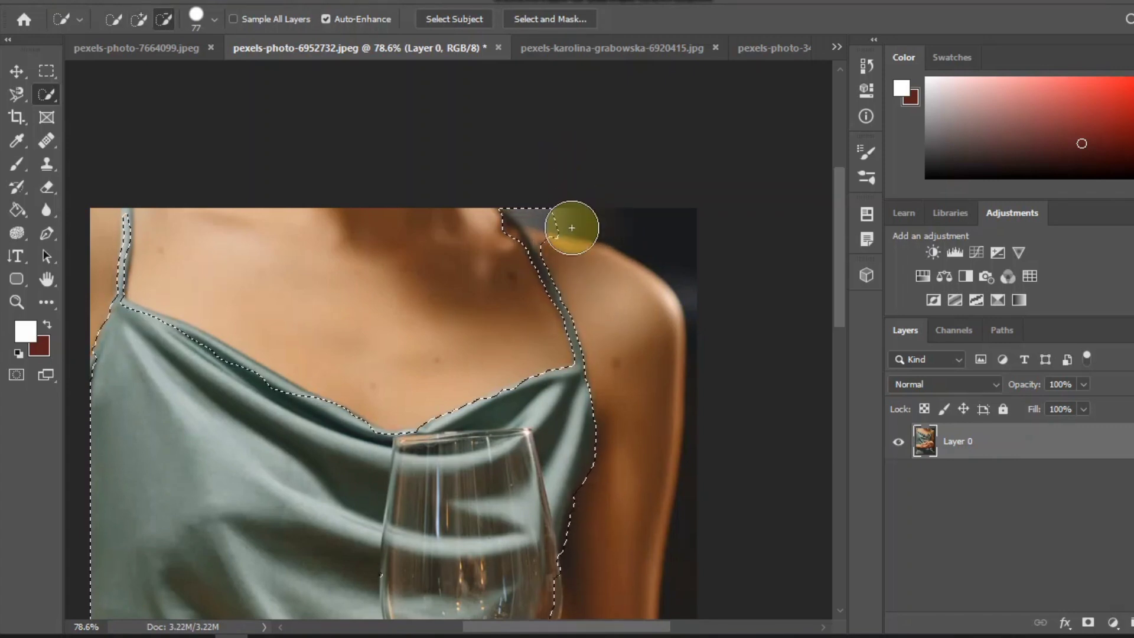
pyautogui.press('alt')
pyautogui.moveTo(531, 178); pyautogui.dragTo(560, 225)
pyautogui.click(560, 221)
pyautogui.press('alt')
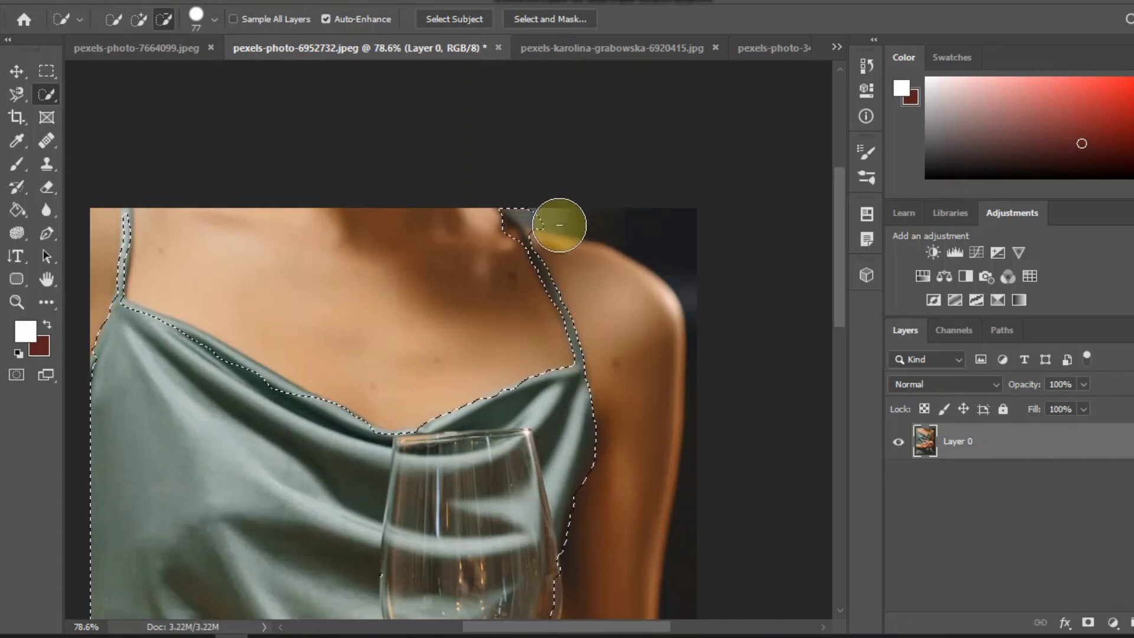
pyautogui.keyDown('alt'); pyautogui.click(486, 246); pyautogui.keyUp('alt')
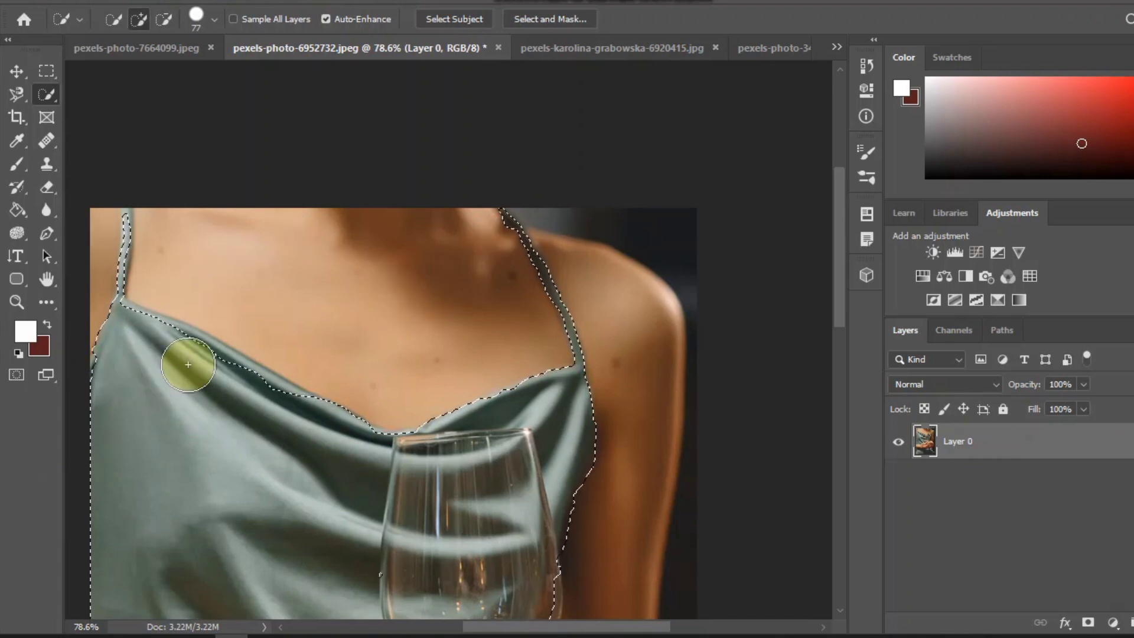
pyautogui.moveTo(225, 383); pyautogui.dragTo(274, 403)
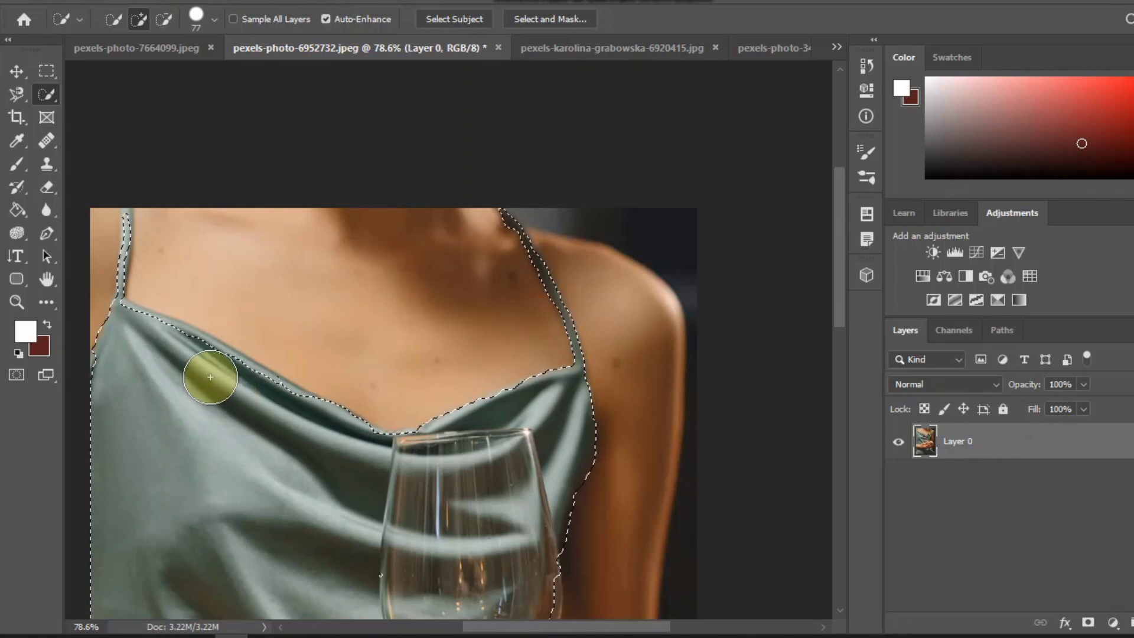
pyautogui.scroll(-4, 544, 406)
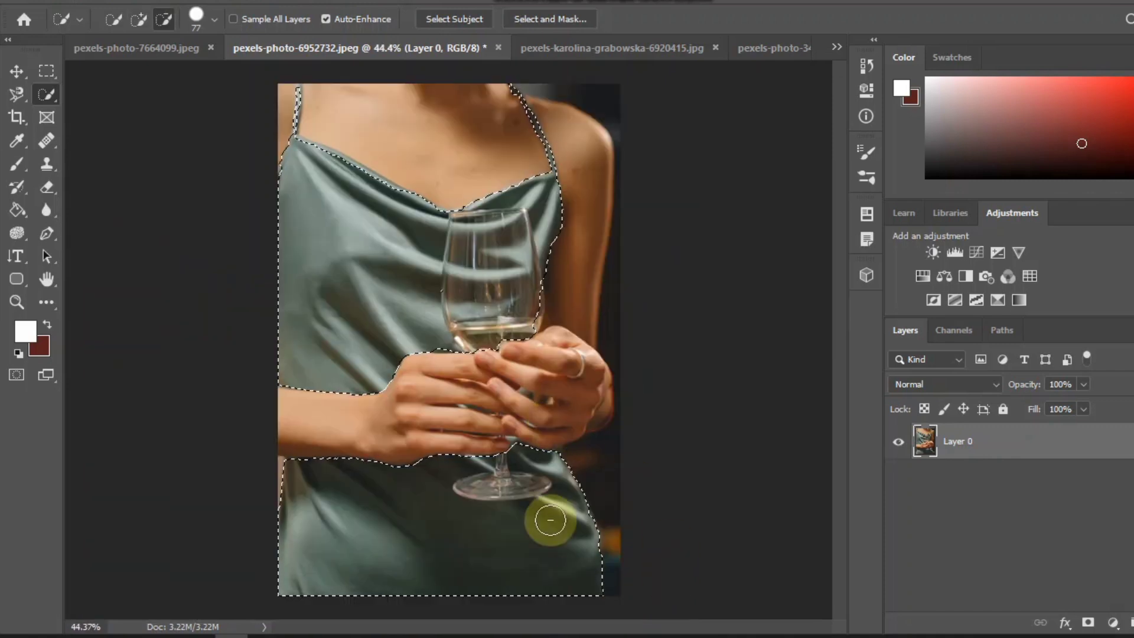
# - Recolour the selected dress dark red with a colorized Hue/Saturation adjustment: hue 0, saturation 51, lightness -37
pyautogui.click(106, 1)
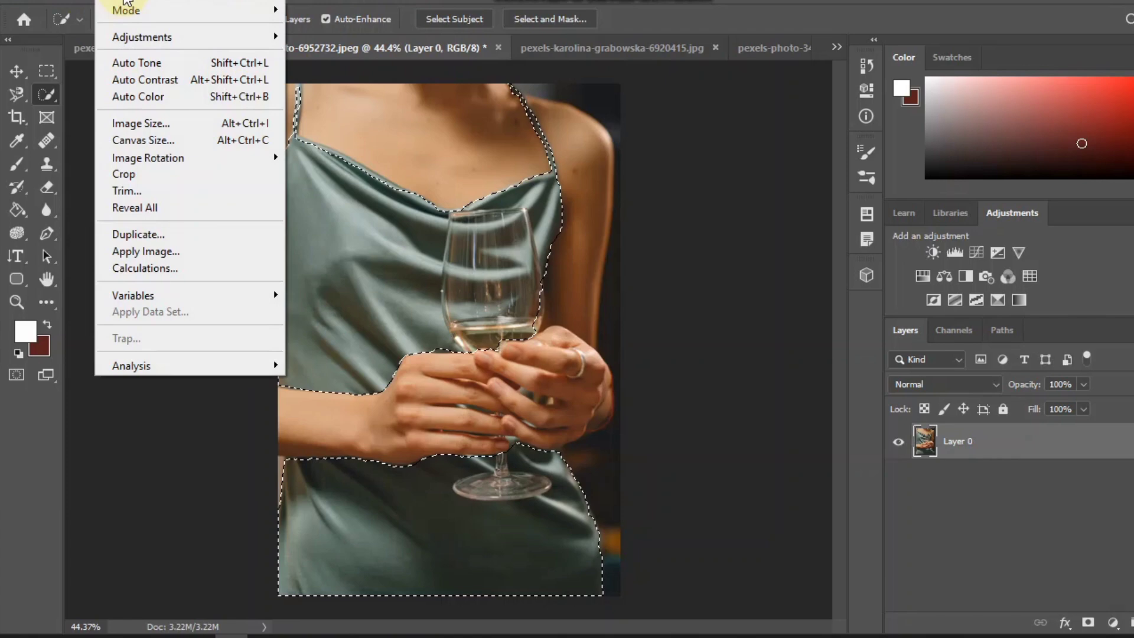
pyautogui.moveTo(233, 27)
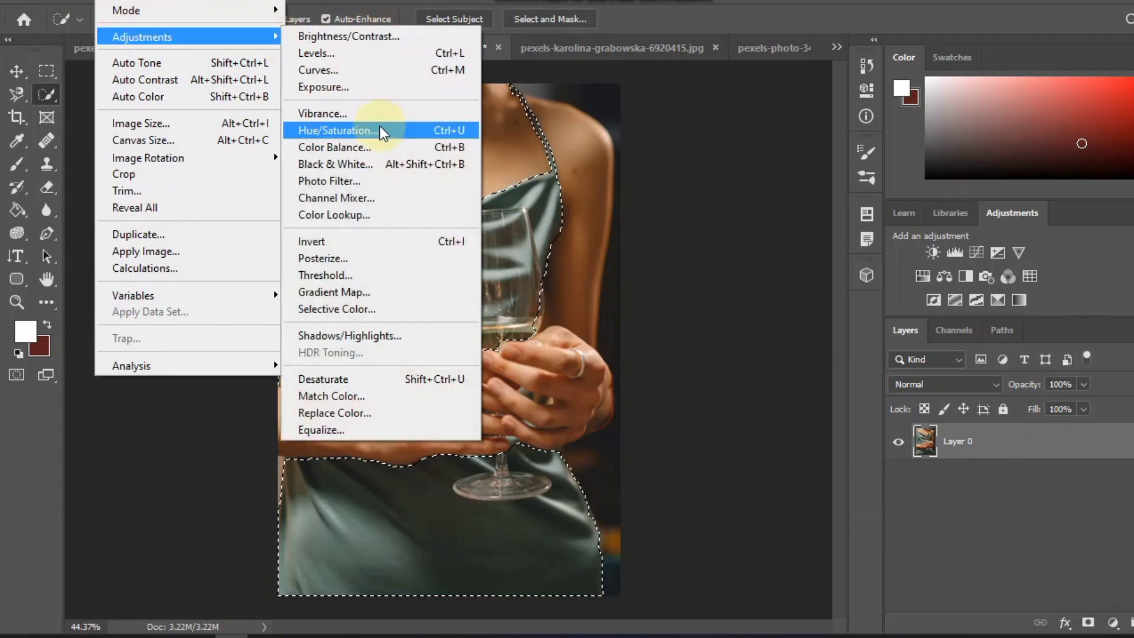
pyautogui.click(374, 125)
pyautogui.click(1074, 332)
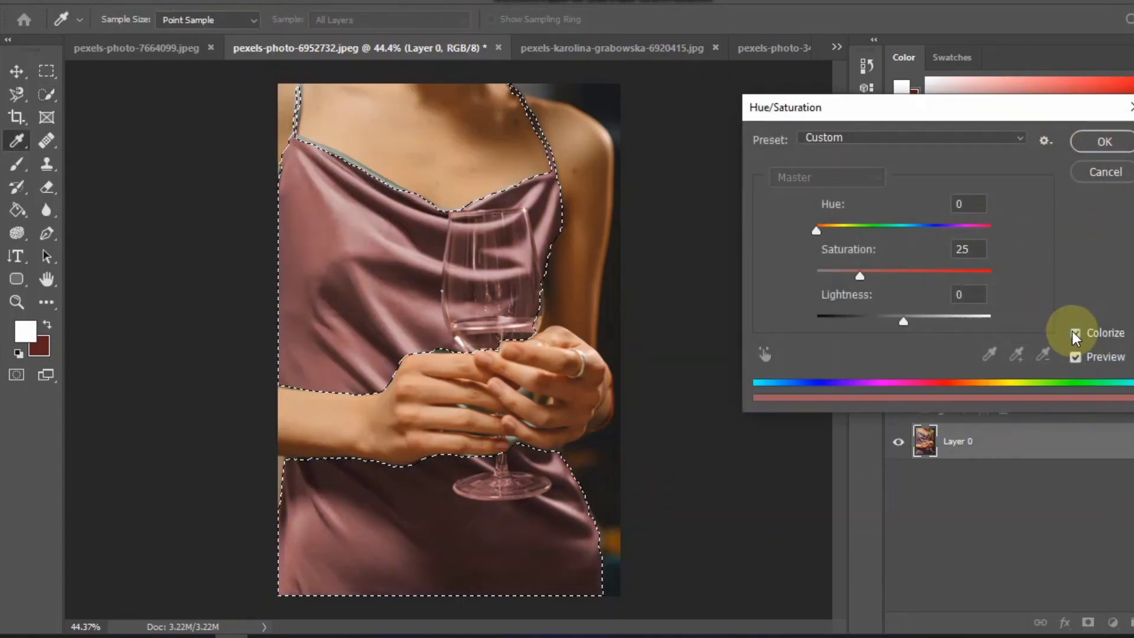
pyautogui.moveTo(904, 320); pyautogui.dragTo(872, 325)
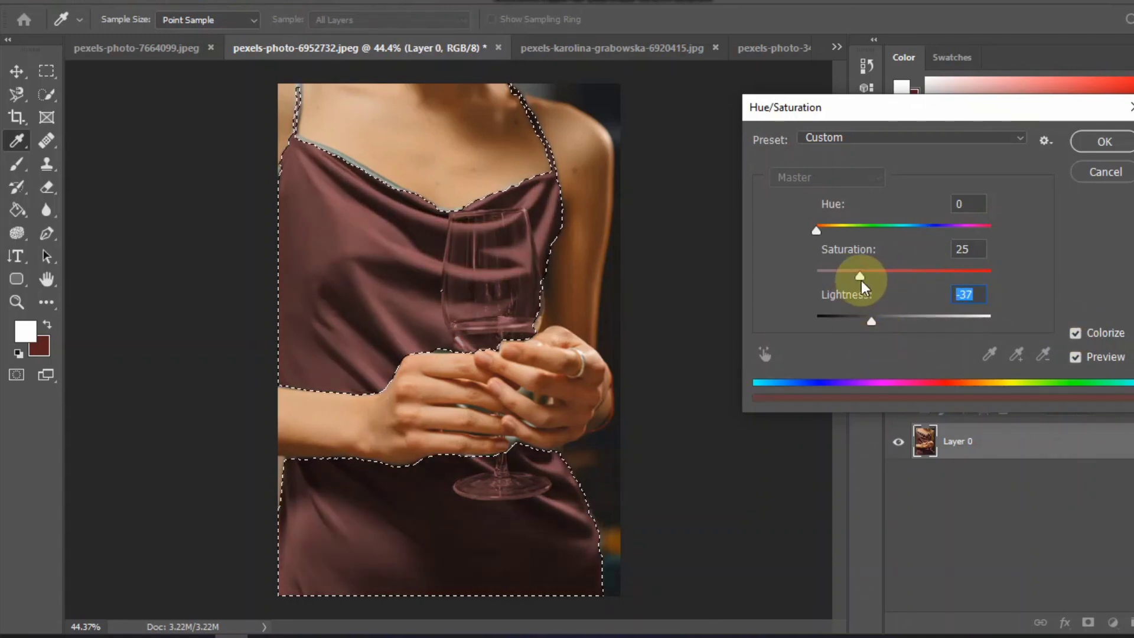
pyautogui.moveTo(866, 283); pyautogui.dragTo(897, 278)
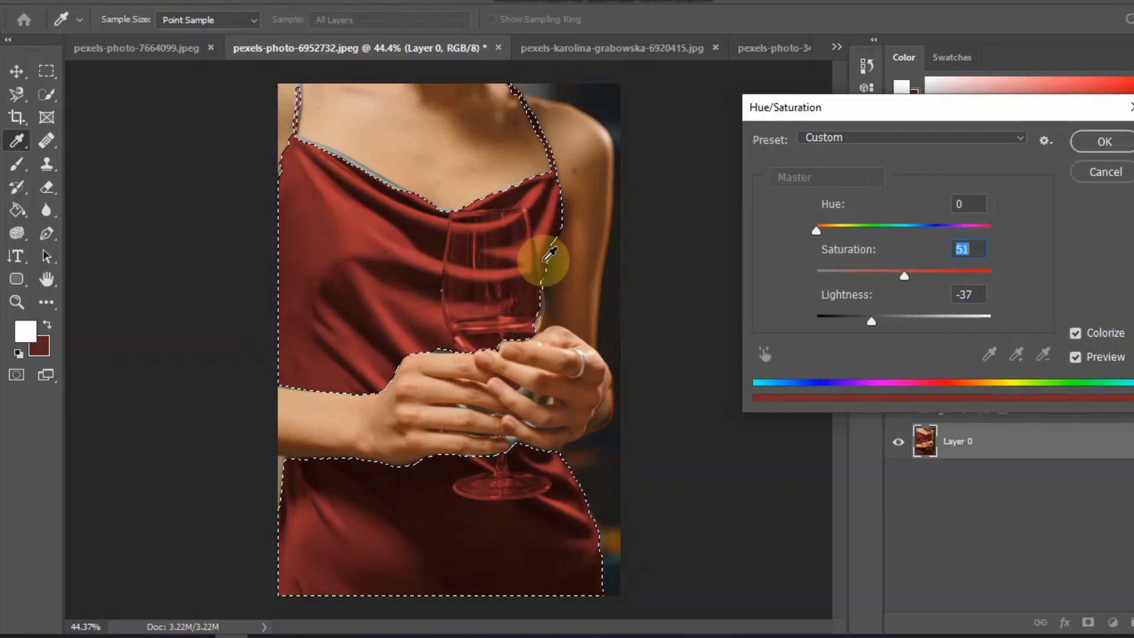
pyautogui.click(1105, 141)
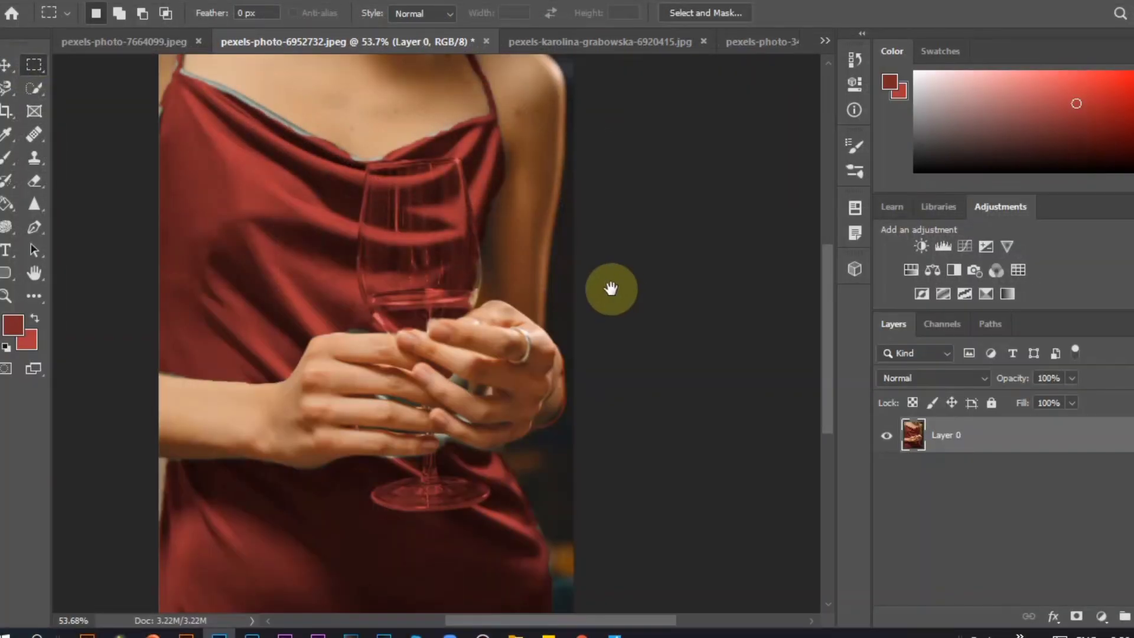
# - Sample a red from the dress fabric as the foreground colour for the edge touch-up
pyautogui.moveTo(610, 286); pyautogui.dragTo(785, 431)
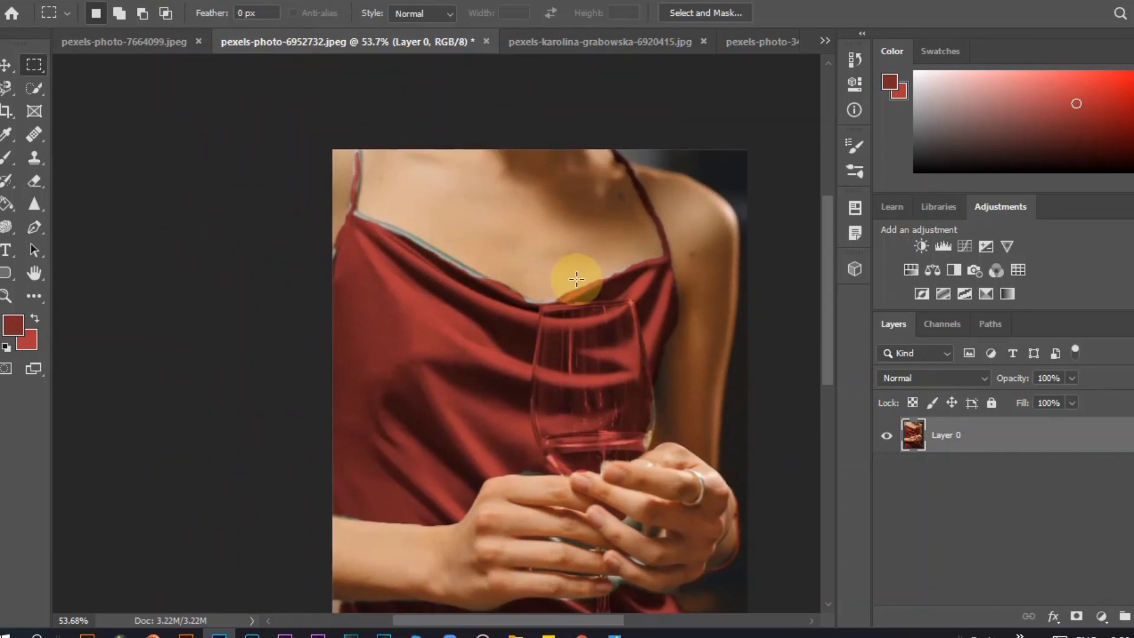
pyautogui.scroll(2, 464, 319)
pyautogui.scroll(-2, 464, 319)
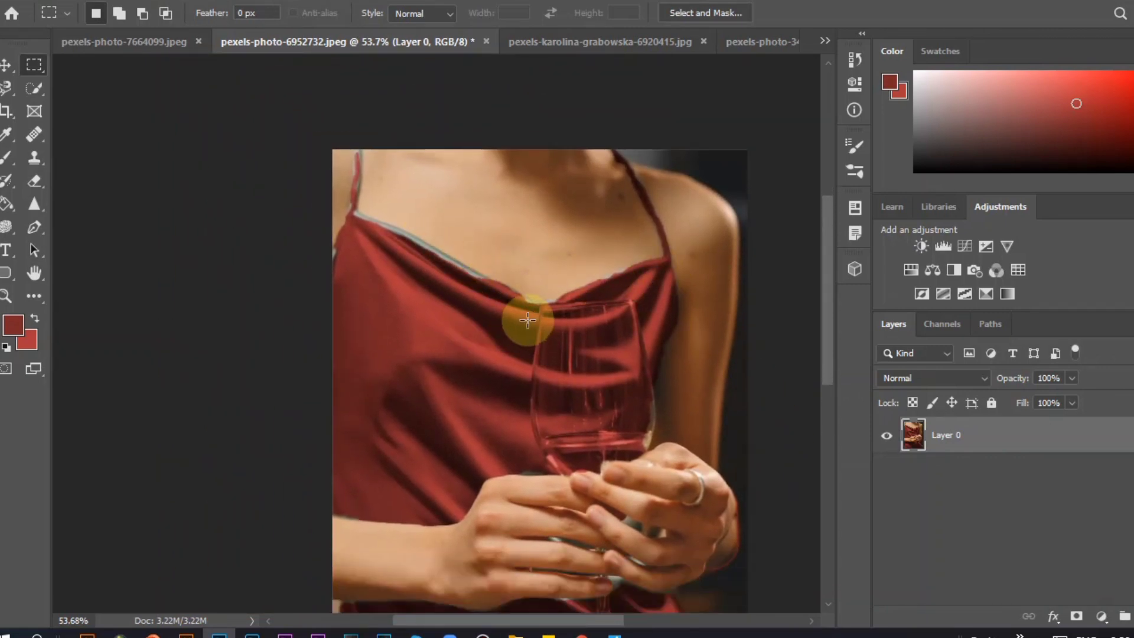
pyautogui.scroll(4, 506, 319)
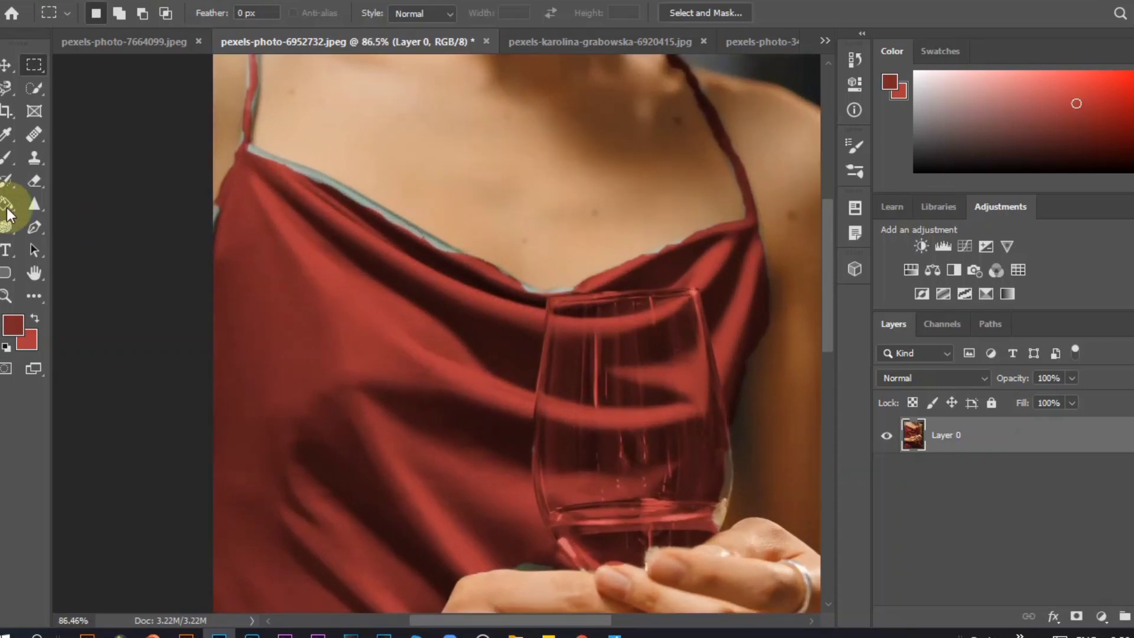
pyautogui.click(6, 163)
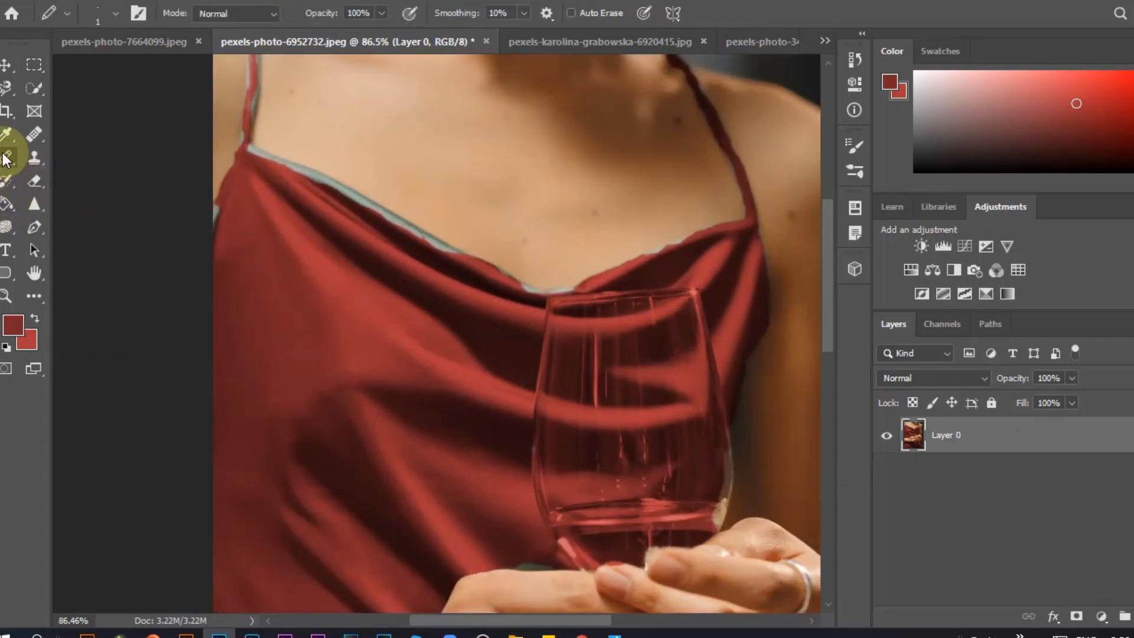
pyautogui.rightClick(6, 160)
pyautogui.click(71, 153)
pyautogui.click(6, 135)
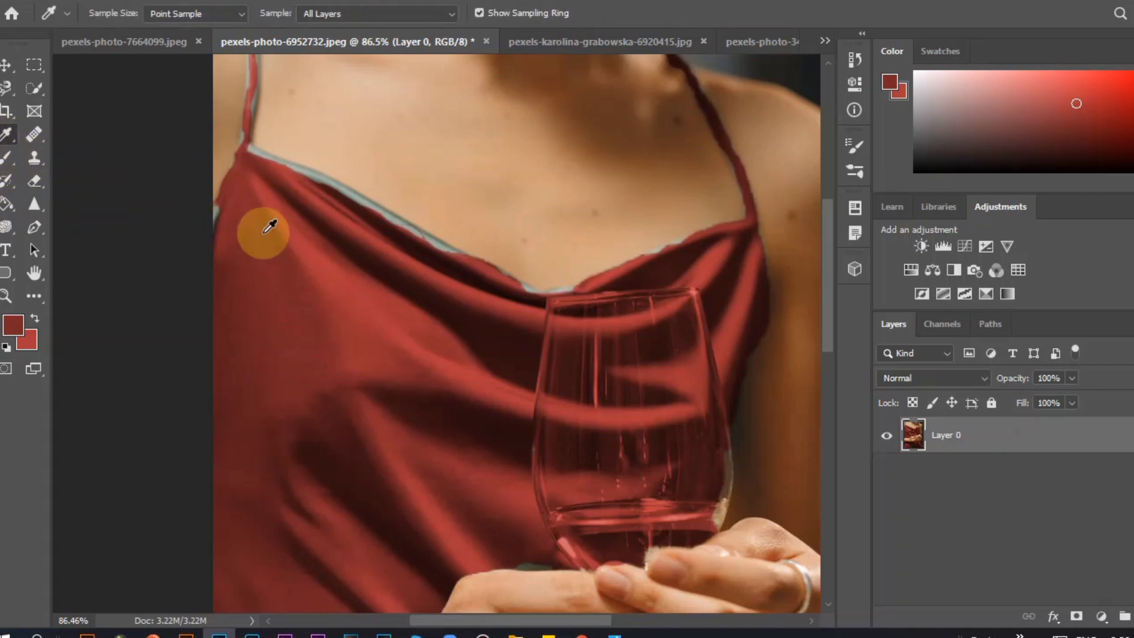
pyautogui.click(341, 278)
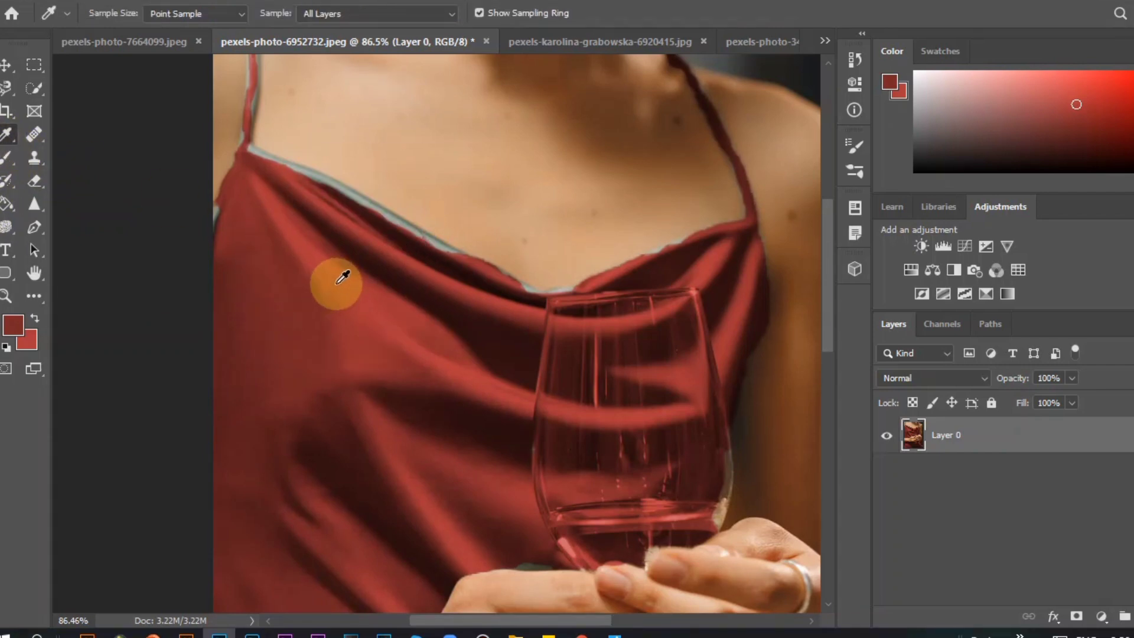
# - Paint the sampled red over the leftover green edge along the neckline with a 10 px brush at 76% opacity
pyautogui.scroll(3, 405, 275)
pyautogui.hotkey('alt', 'space')
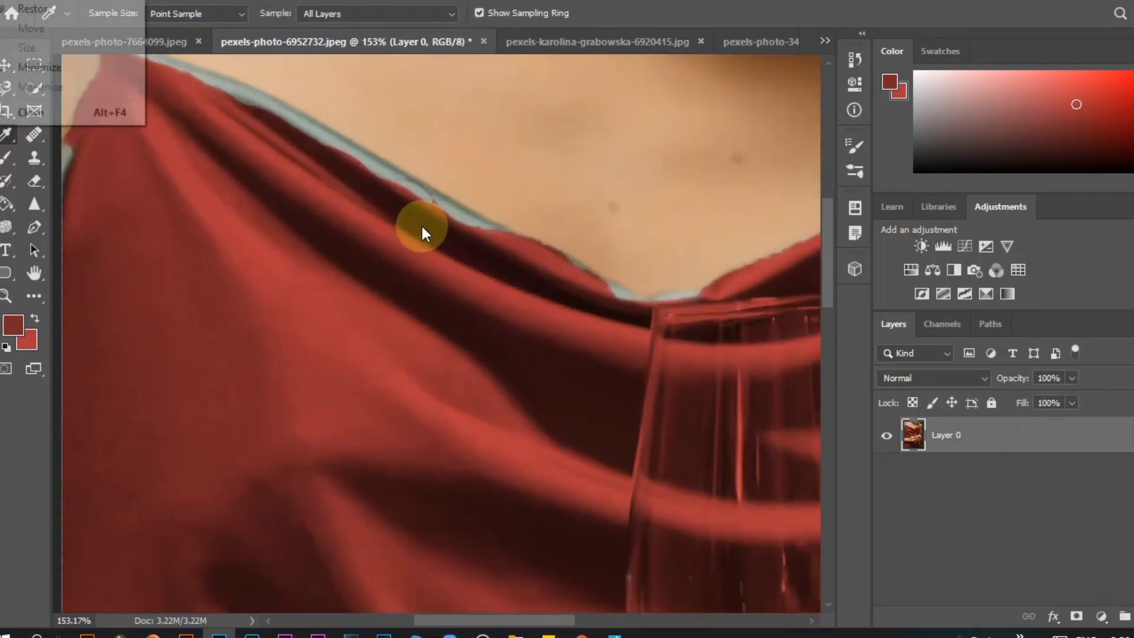
pyautogui.press('Escape')
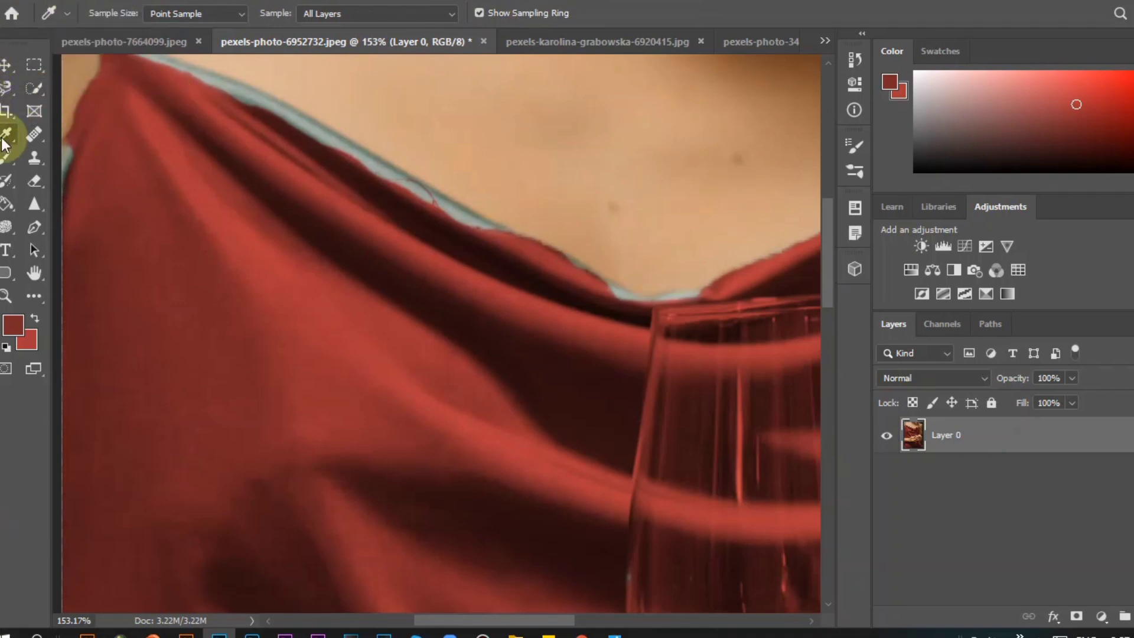
pyautogui.click(7, 158)
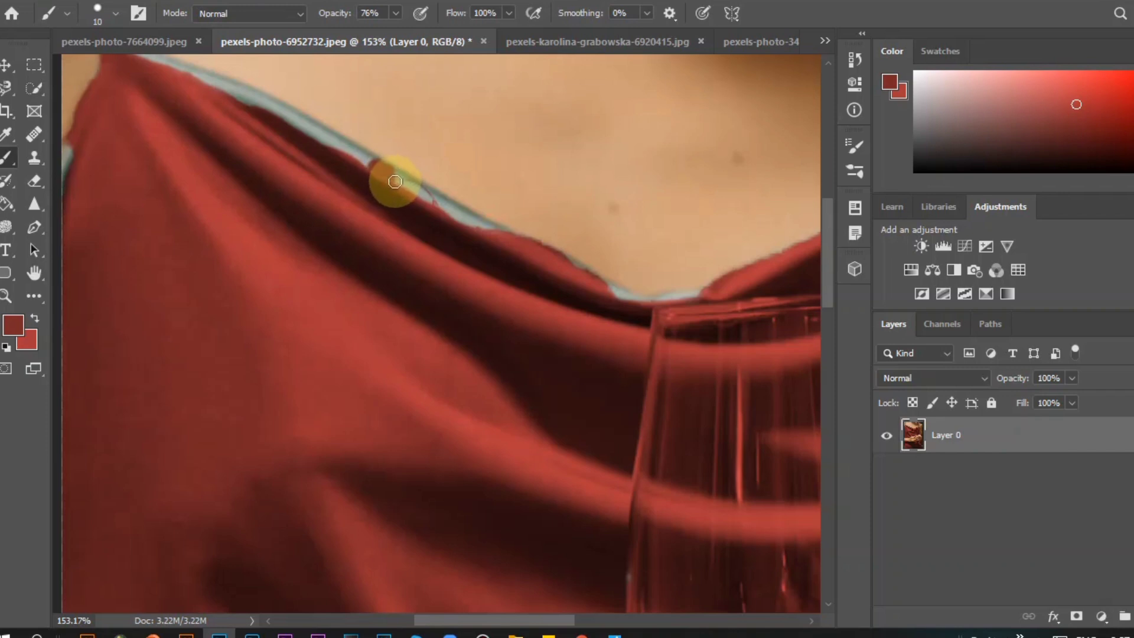
pyautogui.scroll(-2, 659, 192)
pyautogui.scroll(1, 658, 192)
pyautogui.scroll(-2, 660, 194)
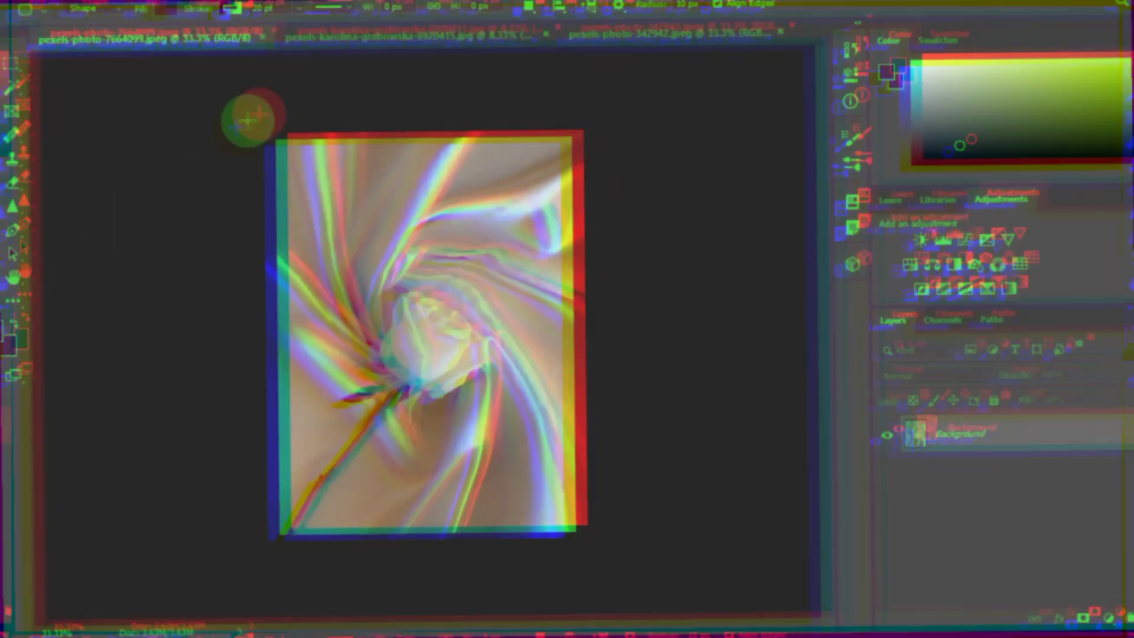
# - In the white rose photo, draw a rounded rectangle about 1284 × 1462 px covering the whole image and fill it with magenta ee20f0
pyautogui.moveTo(237, 116); pyautogui.dragTo(626, 558)
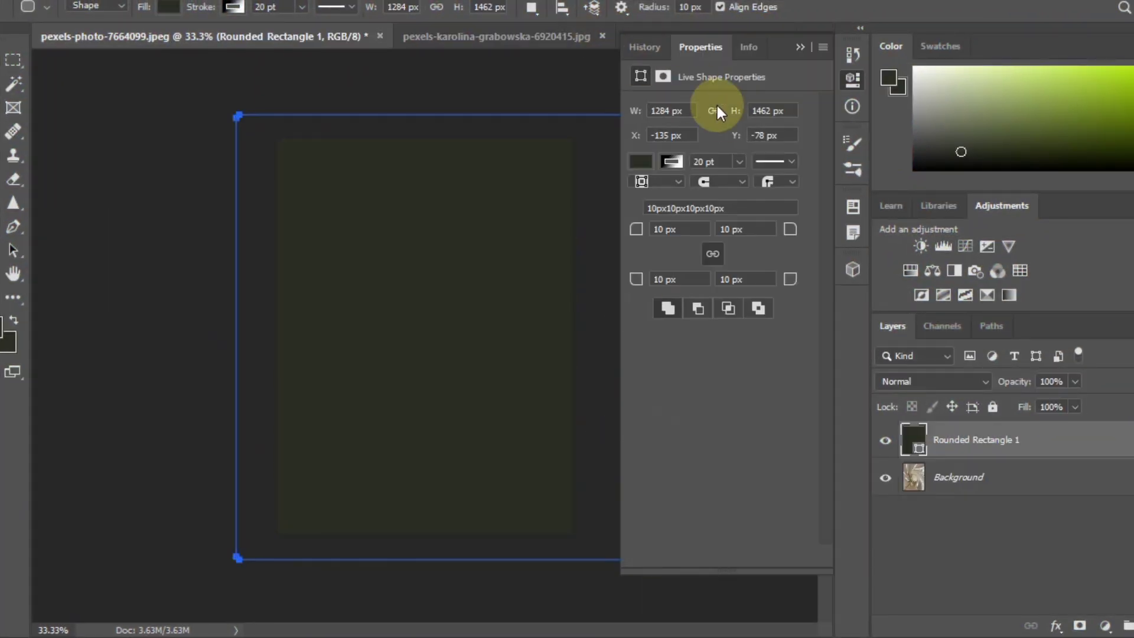
pyautogui.click(640, 161)
pyautogui.click(653, 195)
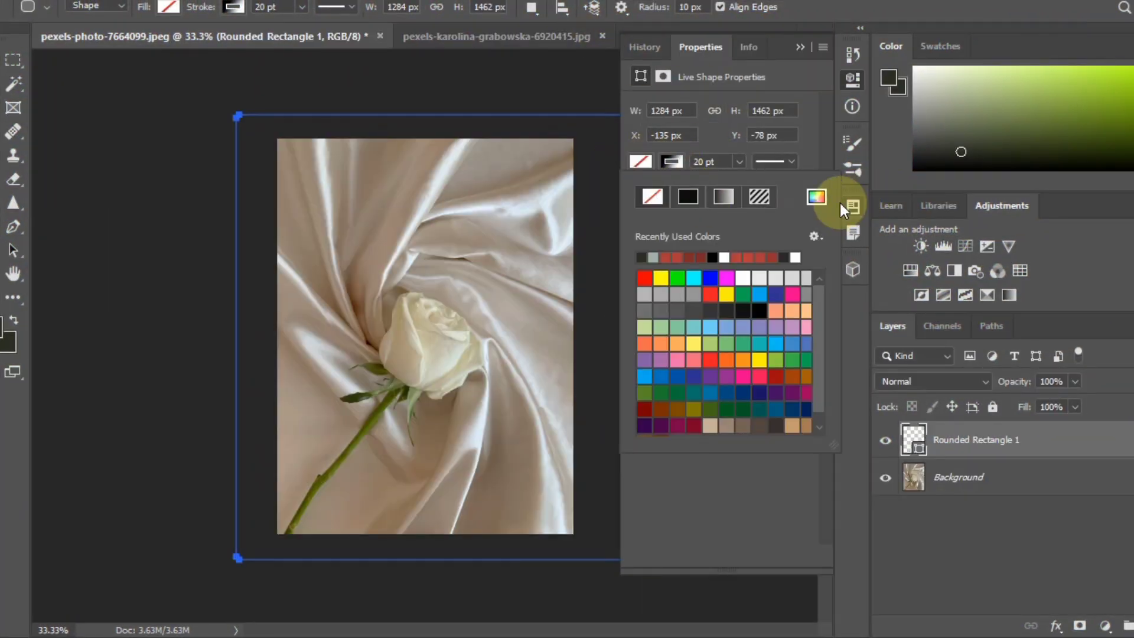
pyautogui.click(818, 197)
pyautogui.click(916, 247)
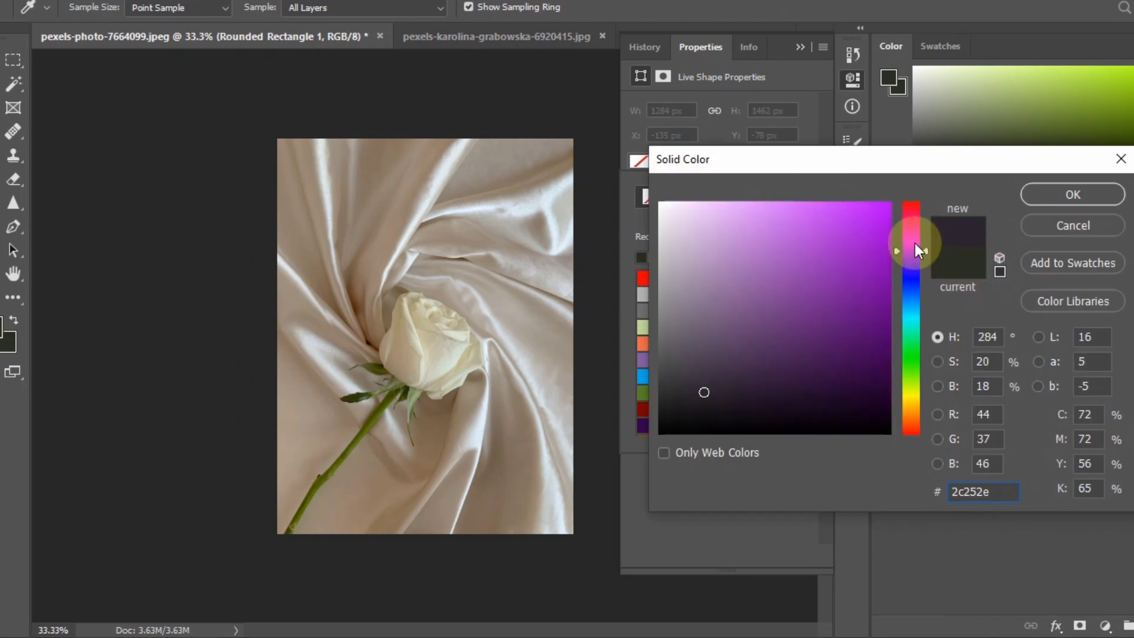
pyautogui.click(856, 212)
pyautogui.moveTo(856, 210)
pyautogui.mouseDown()
pyautogui.moveTo(828, 231)
pyautogui.moveTo(858, 203)
pyautogui.moveTo(860, 215)
pyautogui.mouseUp()
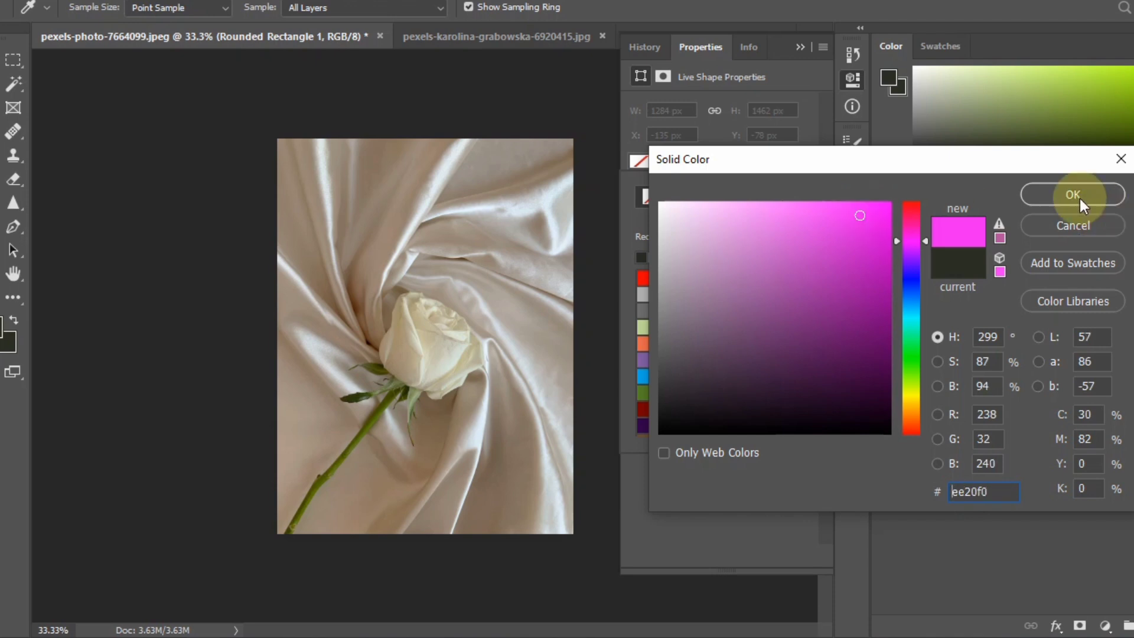
pyautogui.click(1080, 199)
pyautogui.click(851, 80)
# - Clip the magenta rectangle layer to the rose photo below it and rasterize it
pyautogui.rightClick(1022, 439)
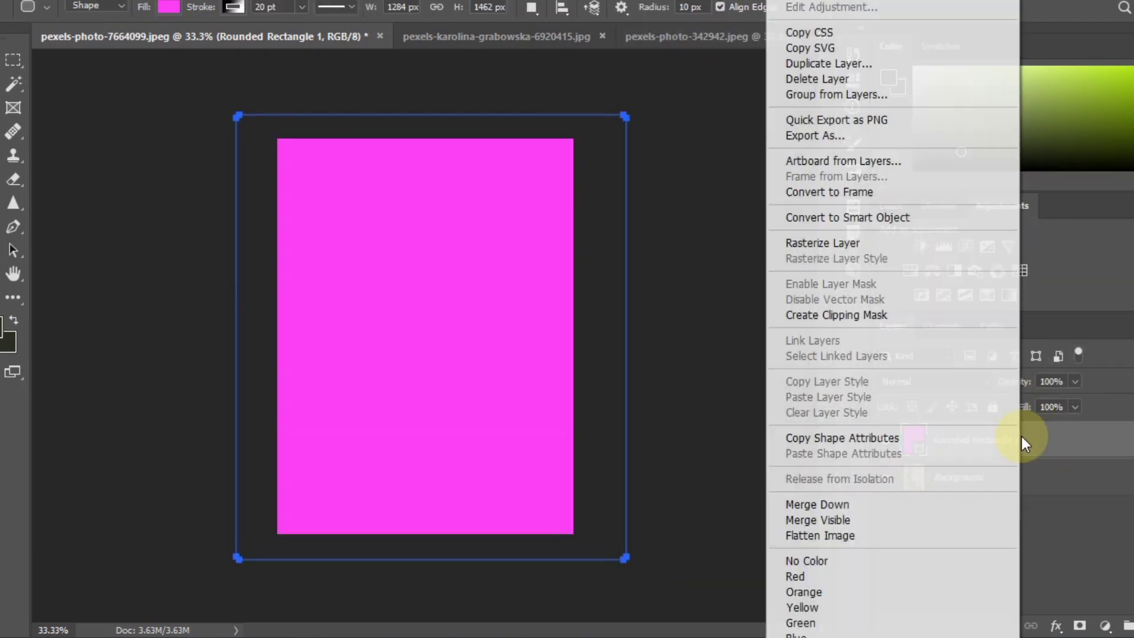
pyautogui.click(934, 310)
pyautogui.rightClick(1002, 440)
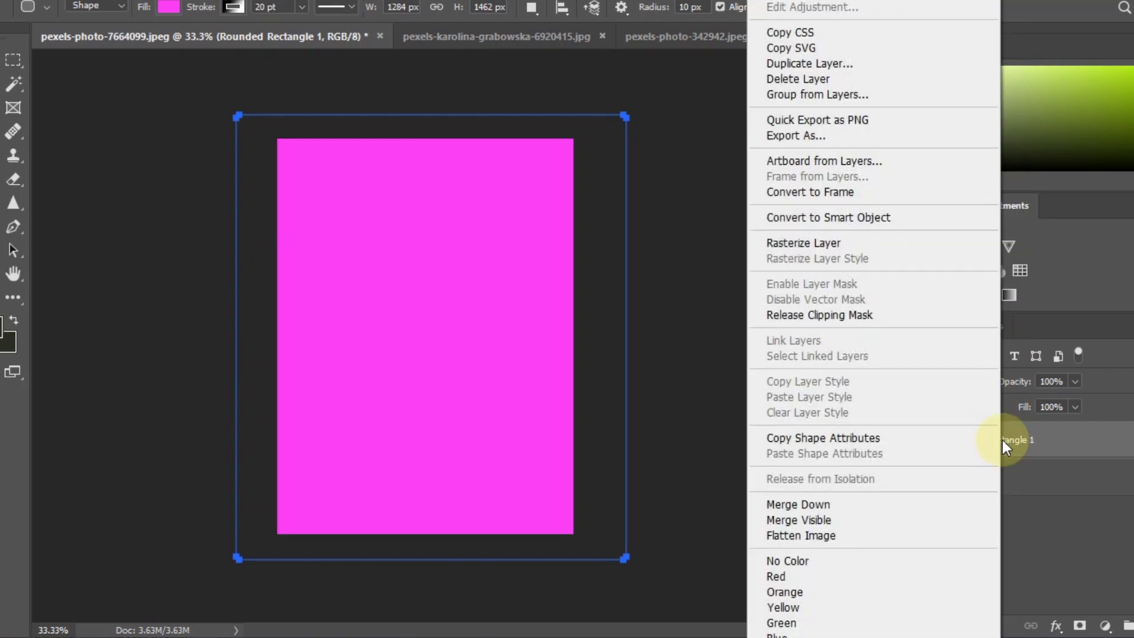
pyautogui.click(885, 248)
# - Set the magenta layer's blend mode to Color
pyautogui.click(958, 384)
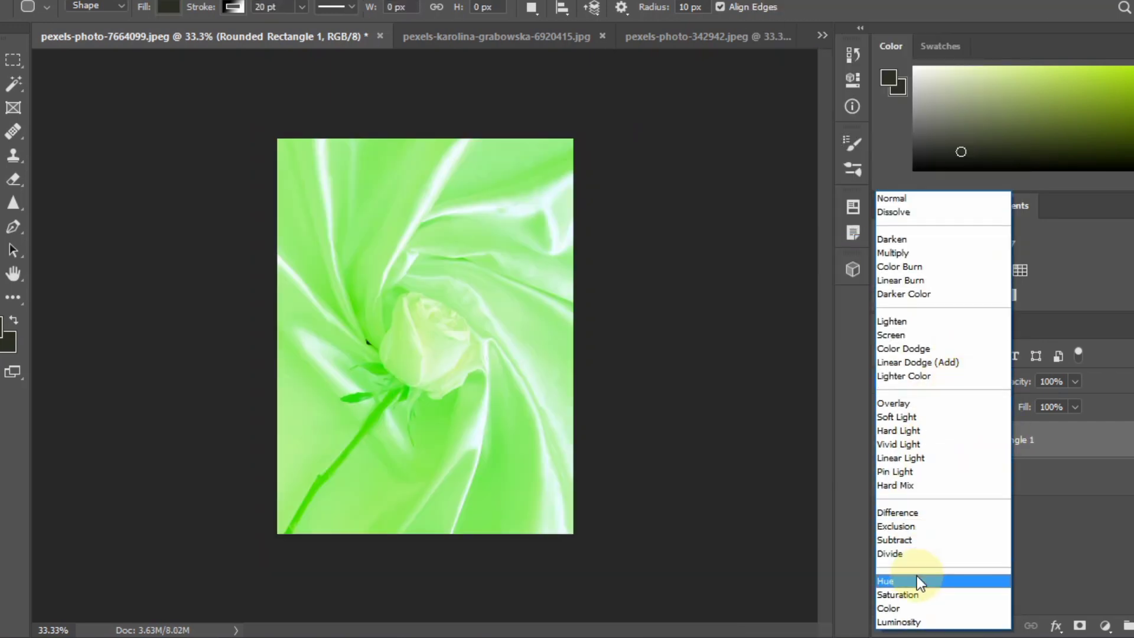
pyautogui.click(892, 608)
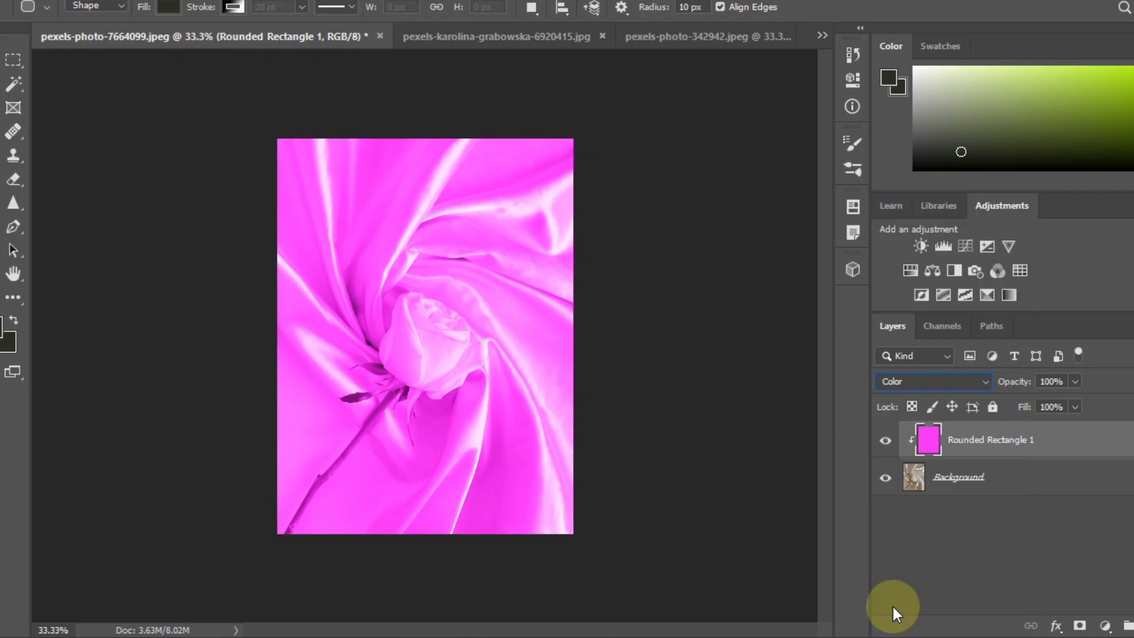
# - Erase the magenta tint from the centre petals of the rose with a 12 px Eraser
pyautogui.rightClick(13, 180)
pyautogui.click(42, 178)
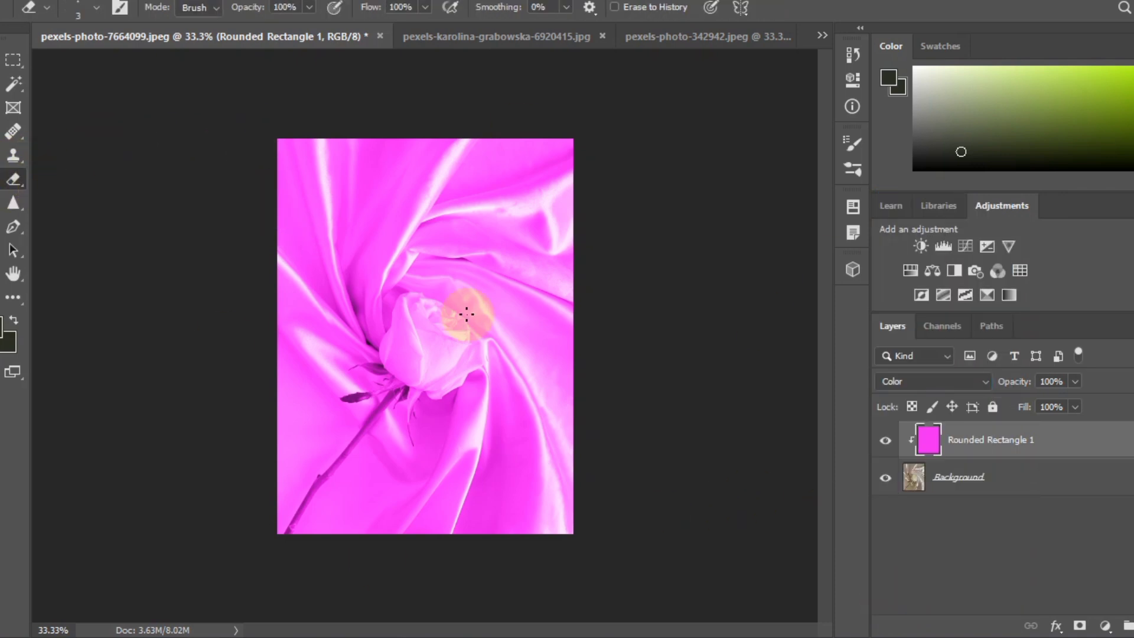
pyautogui.click(91, 7)
pyautogui.moveTo(76, 59); pyautogui.dragTo(78, 59)
pyautogui.click(449, 332)
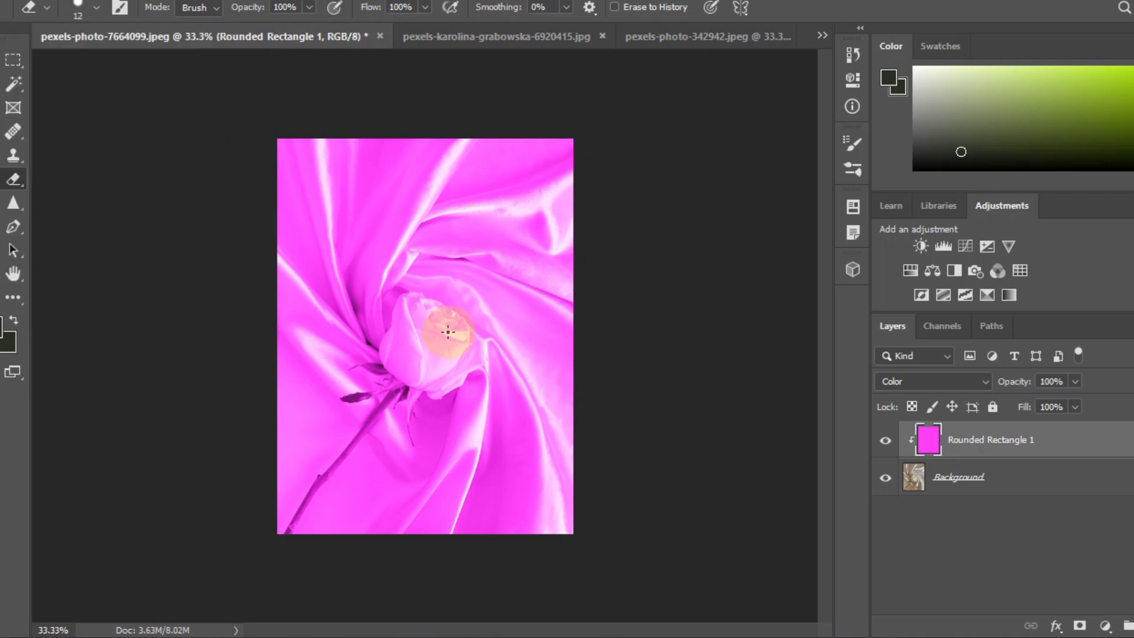
pyautogui.scroll(6, 418, 337)
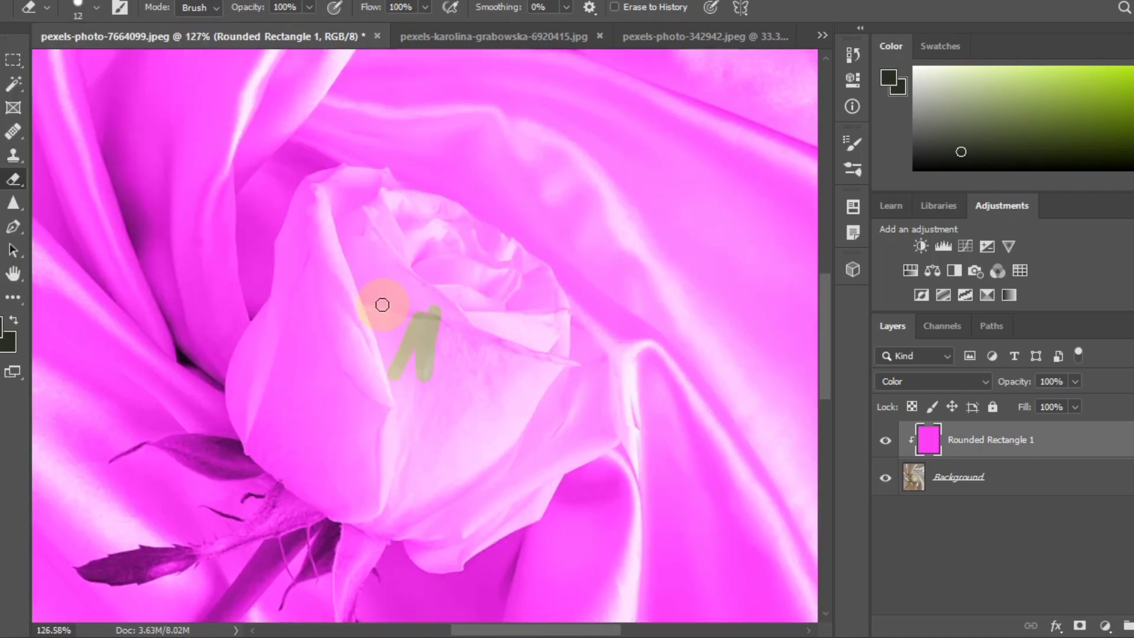
pyautogui.moveTo(370, 406); pyautogui.dragTo(409, 334)
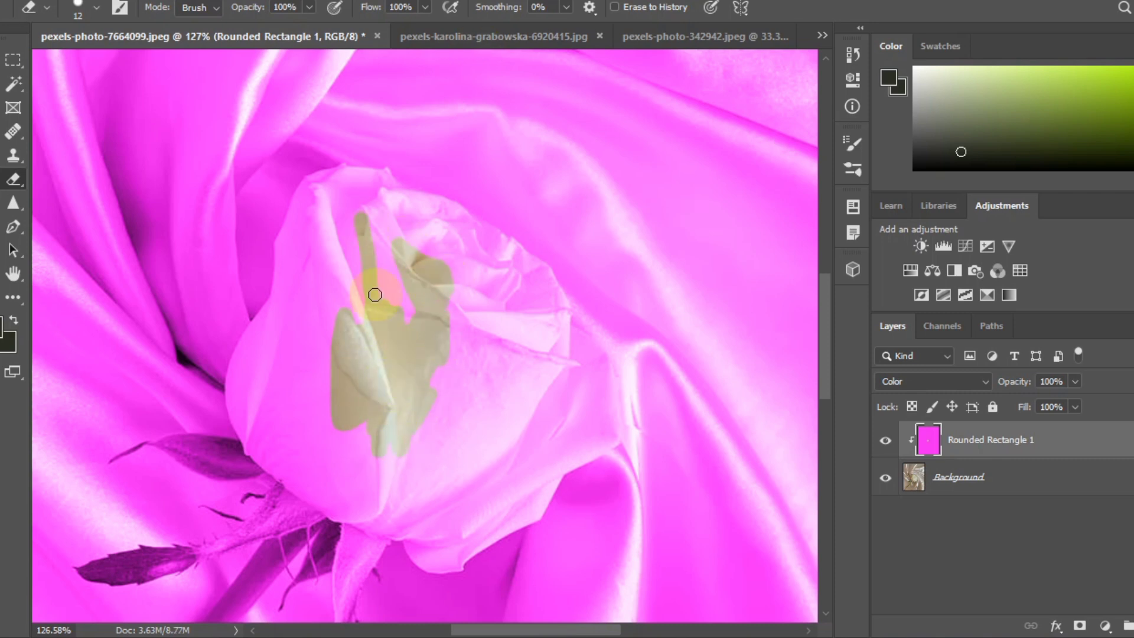
# - Enlarge the eraser to 64 px, undo the first wide pass and erase the tint across the rose's body again
pyautogui.click(87, 8)
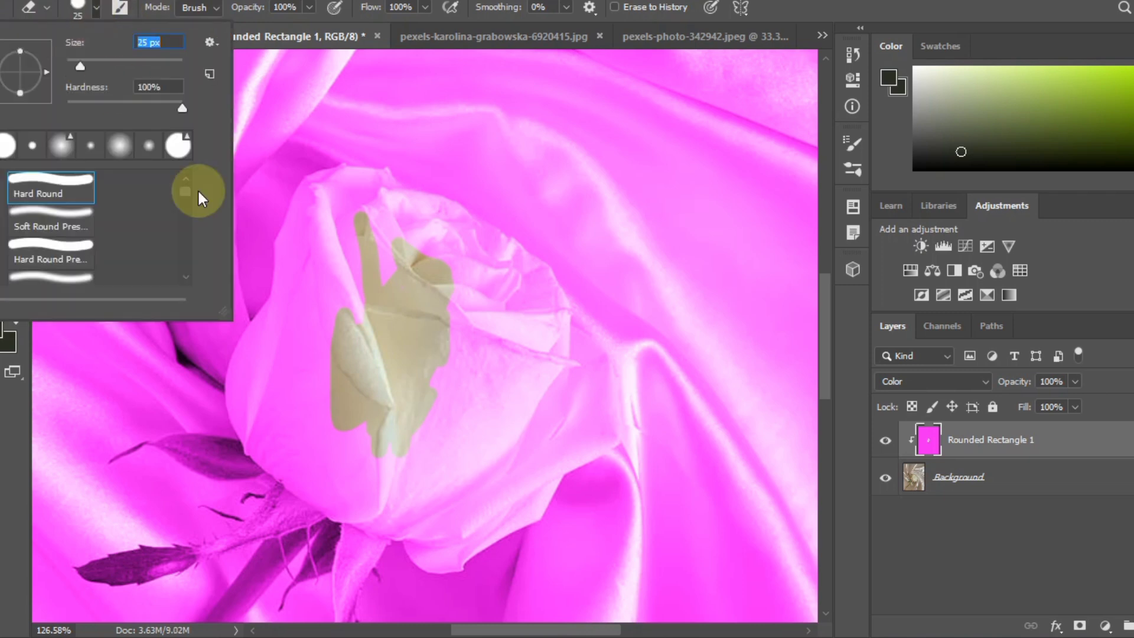
pyautogui.click(104, 62)
pyautogui.press('Return')
pyautogui.moveTo(448, 353)
pyautogui.mouseDown()
pyautogui.moveTo(412, 442)
pyautogui.moveTo(510, 407)
pyautogui.moveTo(502, 442)
pyautogui.moveTo(396, 447)
pyautogui.moveTo(380, 361)
pyautogui.moveTo(304, 381)
pyautogui.moveTo(282, 422)
pyautogui.moveTo(274, 371)
pyautogui.moveTo(306, 319)
pyautogui.moveTo(304, 257)
pyautogui.mouseUp()
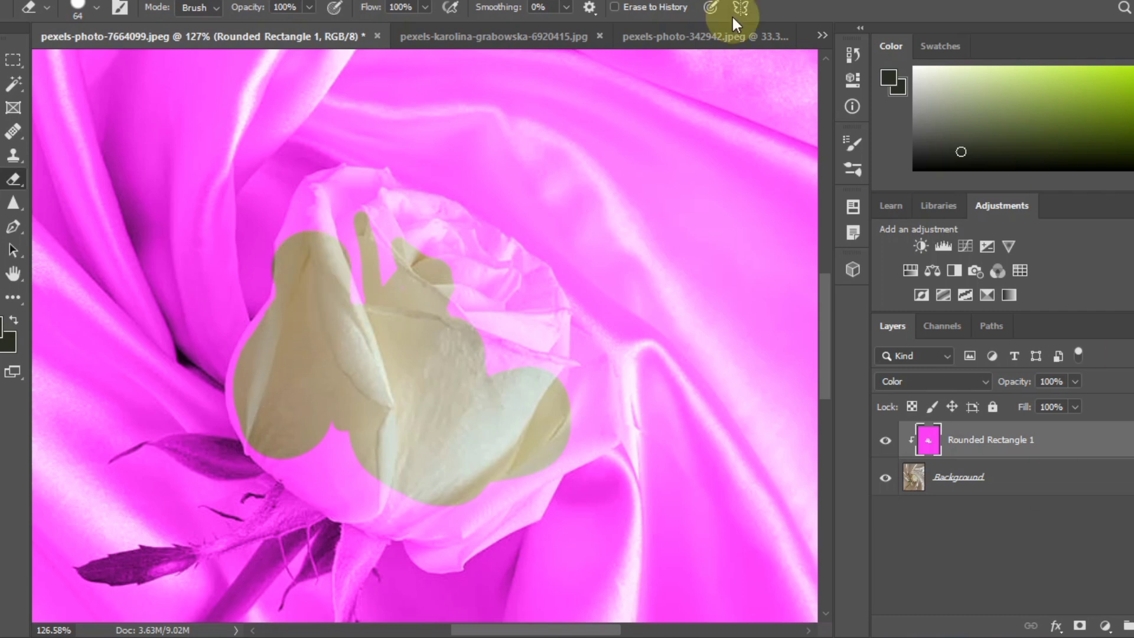
pyautogui.hotkey('ctrl', 'z')
pyautogui.moveTo(299, 296)
pyautogui.mouseDown()
pyautogui.moveTo(341, 335)
pyautogui.moveTo(305, 383)
pyautogui.moveTo(468, 443)
pyautogui.moveTo(461, 372)
pyautogui.moveTo(452, 377)
pyautogui.moveTo(459, 347)
pyautogui.moveTo(395, 248)
pyautogui.moveTo(365, 242)
pyautogui.moveTo(433, 266)
pyautogui.moveTo(496, 371)
pyautogui.moveTo(498, 333)
pyautogui.moveTo(509, 401)
pyautogui.moveTo(415, 479)
pyautogui.moveTo(515, 416)
pyautogui.moveTo(543, 378)
pyautogui.moveTo(522, 432)
pyautogui.moveTo(560, 390)
pyautogui.moveTo(522, 425)
pyautogui.mouseUp()
# - Compare the rose with the tint layer hidden and shown, and erase more magenta from its petals
pyautogui.click(886, 440)
pyautogui.click(886, 440)
pyautogui.click(886, 440)
pyautogui.click(887, 440)
pyautogui.moveTo(283, 333)
pyautogui.mouseDown()
pyautogui.moveTo(321, 337)
pyautogui.moveTo(337, 289)
pyautogui.moveTo(323, 335)
pyautogui.moveTo(298, 344)
pyautogui.moveTo(279, 408)
pyautogui.moveTo(283, 431)
pyautogui.moveTo(360, 479)
pyautogui.moveTo(352, 473)
pyautogui.moveTo(455, 462)
pyautogui.moveTo(428, 491)
pyautogui.moveTo(516, 431)
pyautogui.mouseUp()
pyautogui.scroll(-3, 426, 410)
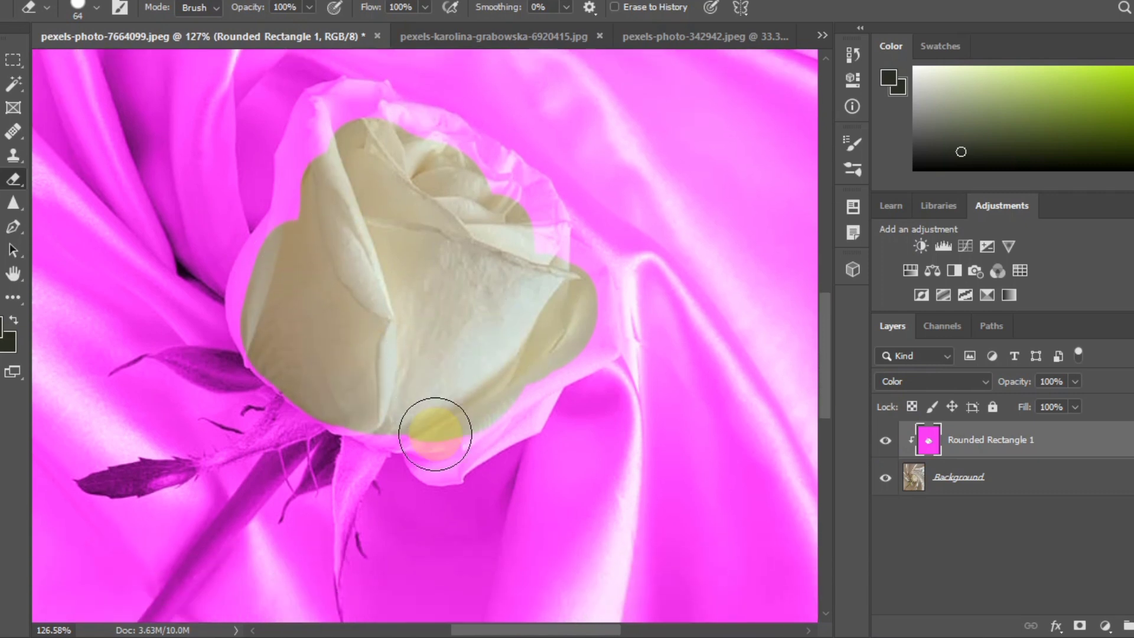
# - Erase the tint along the rose's lower, right and left outer petals and at the green base above the stem
pyautogui.moveTo(445, 439); pyautogui.dragTo(473, 417)
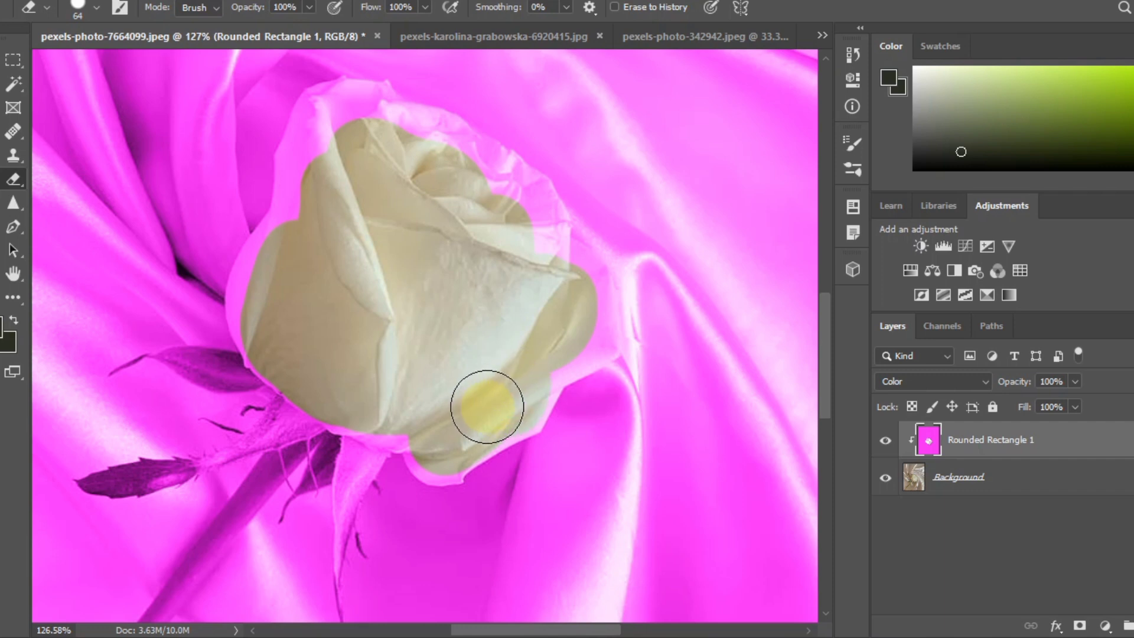
pyautogui.moveTo(557, 313)
pyautogui.mouseDown()
pyautogui.moveTo(554, 339)
pyautogui.moveTo(535, 341)
pyautogui.mouseUp()
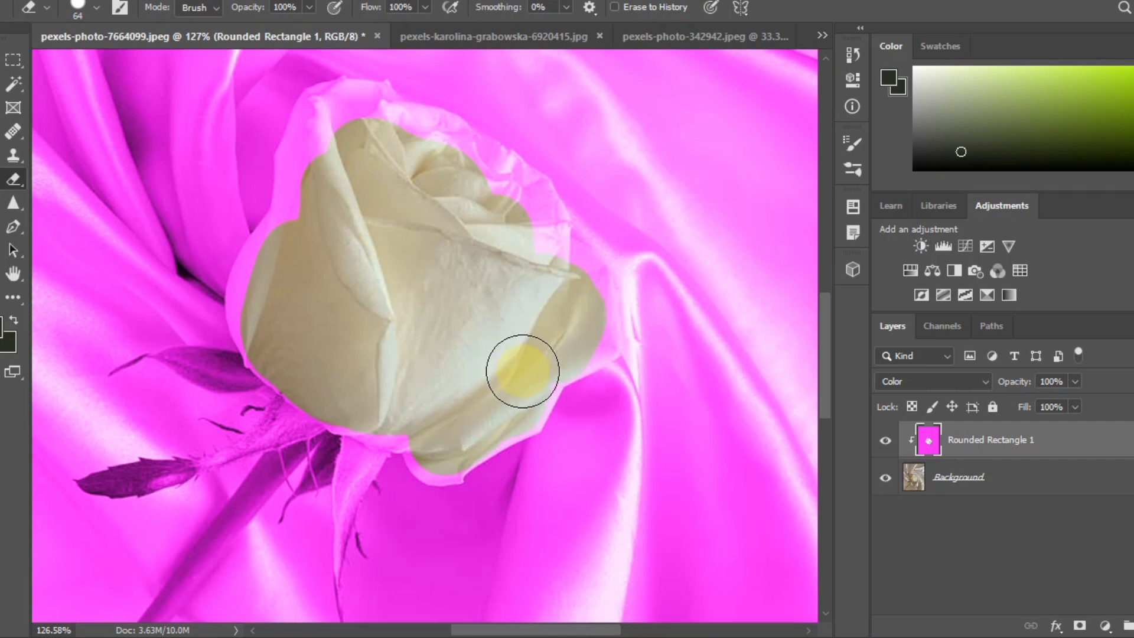
pyautogui.moveTo(452, 137)
pyautogui.mouseDown()
pyautogui.moveTo(431, 157)
pyautogui.moveTo(354, 138)
pyautogui.moveTo(332, 152)
pyautogui.moveTo(270, 286)
pyautogui.mouseUp()
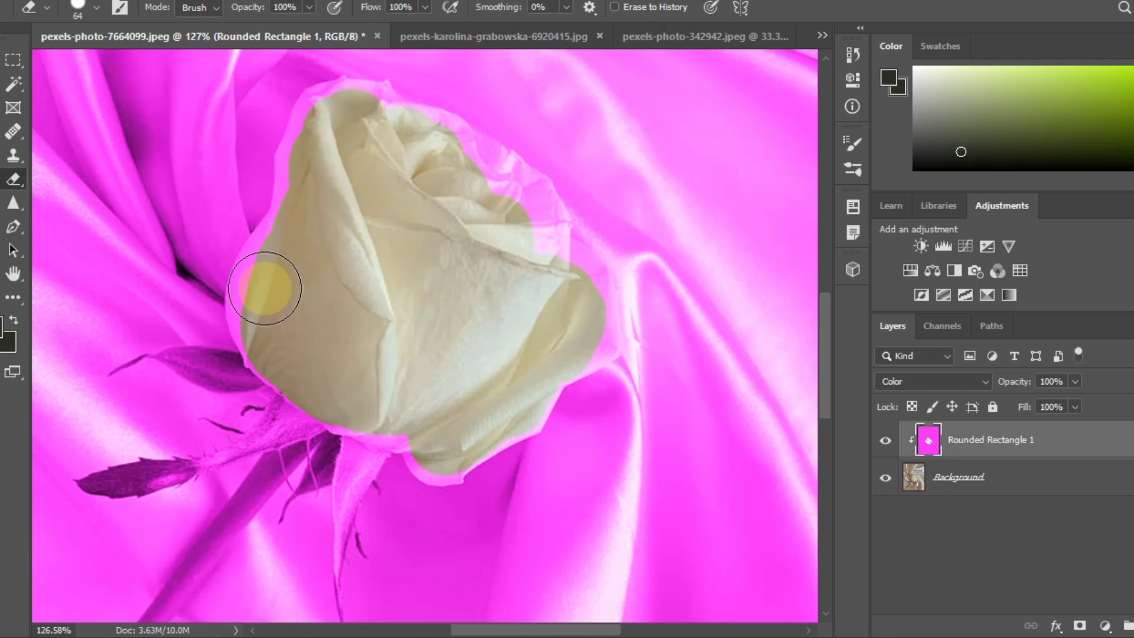
pyautogui.scroll(-3, 379, 295)
pyautogui.moveTo(334, 266)
pyautogui.mouseDown()
pyautogui.moveTo(380, 264)
pyautogui.moveTo(353, 275)
pyautogui.moveTo(430, 273)
pyautogui.moveTo(480, 228)
pyautogui.moveTo(524, 227)
pyautogui.moveTo(342, 268)
pyautogui.mouseUp()
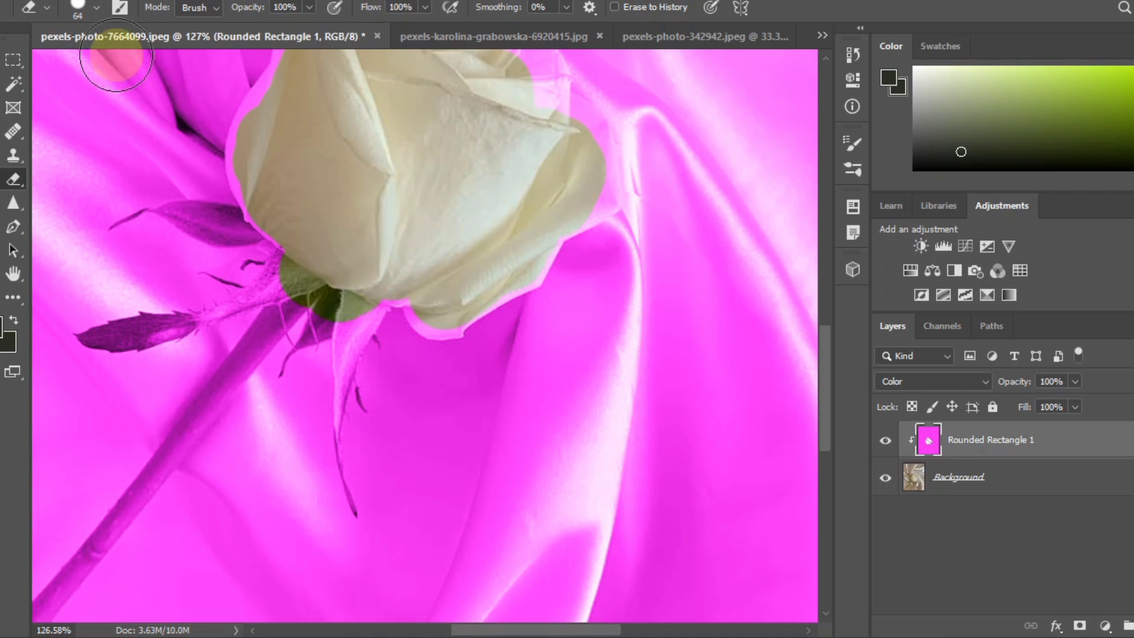
# - Reduce the eraser to 17 px and clear the magenta from the small petals on the rose's upper right side
pyautogui.click(78, 12)
pyautogui.moveTo(75, 66)
pyautogui.mouseDown()
pyautogui.moveTo(93, 66)
pyautogui.moveTo(79, 65)
pyautogui.mouseUp()
pyautogui.click(529, 118)
pyautogui.scroll(3, 529, 154)
pyautogui.scroll(3, 532, 195)
pyautogui.scroll(2, 575, 233)
pyautogui.moveTo(526, 159)
pyautogui.mouseDown()
pyautogui.moveTo(504, 252)
pyautogui.moveTo(597, 309)
pyautogui.moveTo(616, 362)
pyautogui.mouseUp()
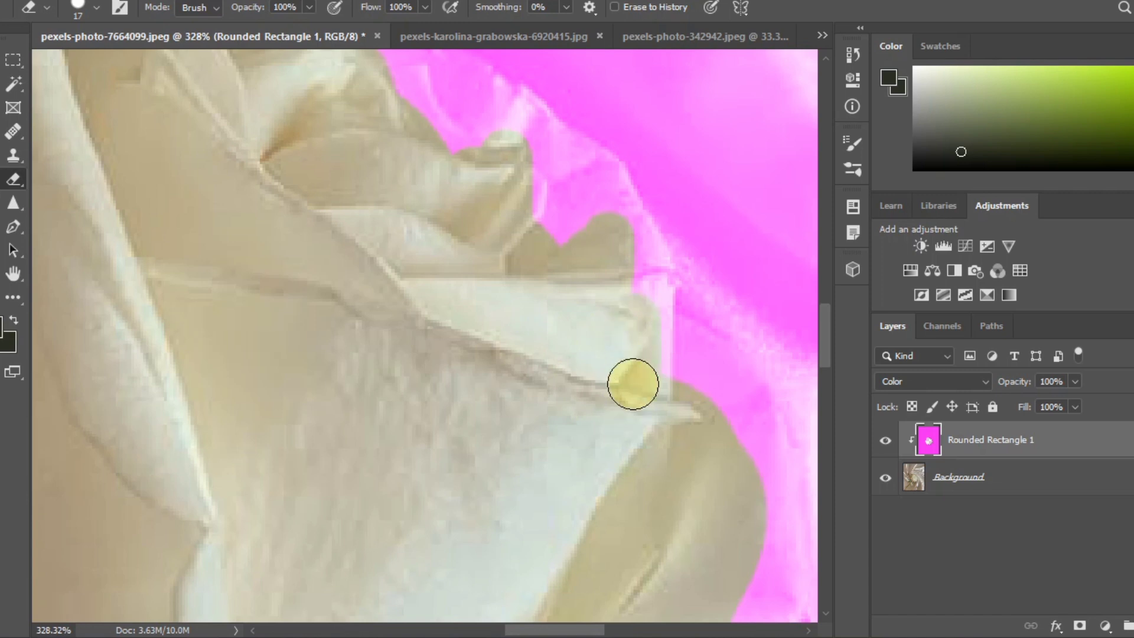
pyautogui.moveTo(629, 248)
pyautogui.mouseDown()
pyautogui.moveTo(616, 220)
pyautogui.moveTo(558, 192)
pyautogui.moveTo(562, 228)
pyautogui.mouseUp()
# - Erase the remaining tint along the rose's top petal rim, following its outline closely
pyautogui.scroll(3, 454, 228)
pyautogui.moveTo(494, 310)
pyautogui.mouseDown()
pyautogui.moveTo(602, 329)
pyautogui.moveTo(569, 324)
pyautogui.moveTo(532, 284)
pyautogui.moveTo(431, 231)
pyautogui.moveTo(308, 195)
pyautogui.mouseUp()
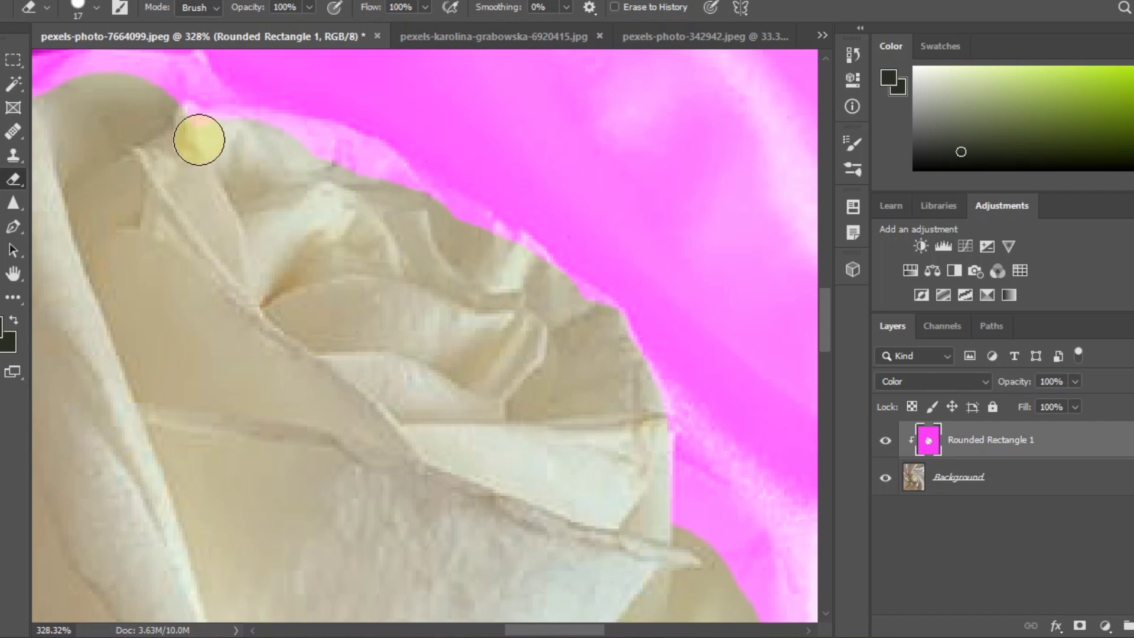
pyautogui.moveTo(365, 172)
pyautogui.mouseDown()
pyautogui.moveTo(407, 210)
pyautogui.moveTo(490, 251)
pyautogui.mouseUp()
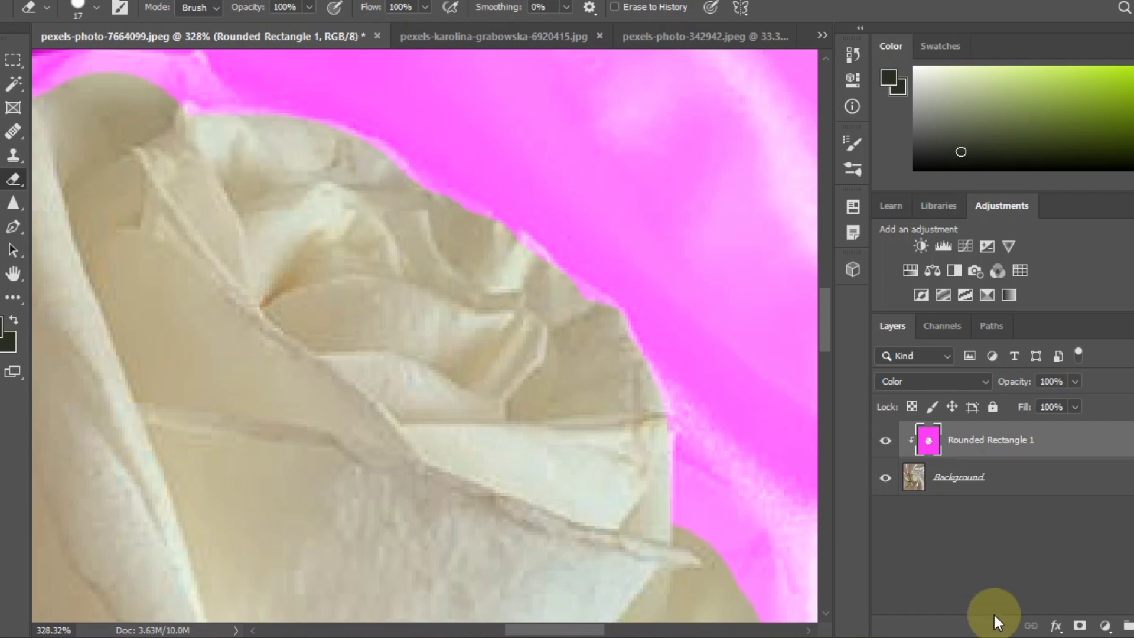
# - Compare the rose with the tint layer hidden and shown, and erase leftover magenta along its upper right petal rim
pyautogui.click(885, 443)
pyautogui.click(885, 443)
pyautogui.click(884, 443)
pyautogui.click(884, 443)
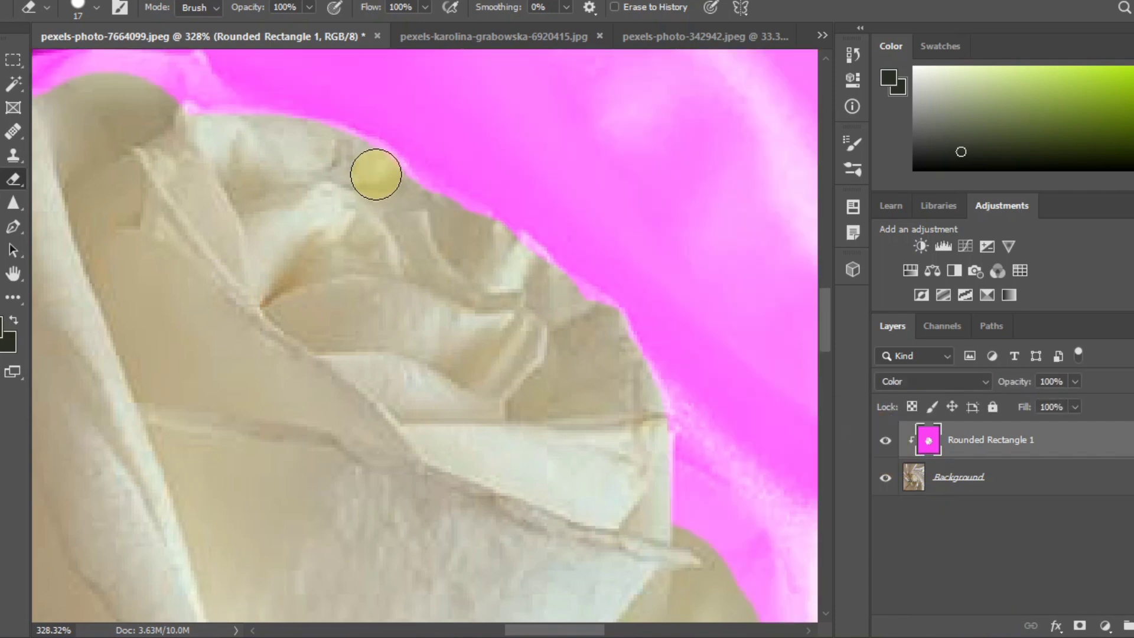
pyautogui.scroll(2, 374, 189)
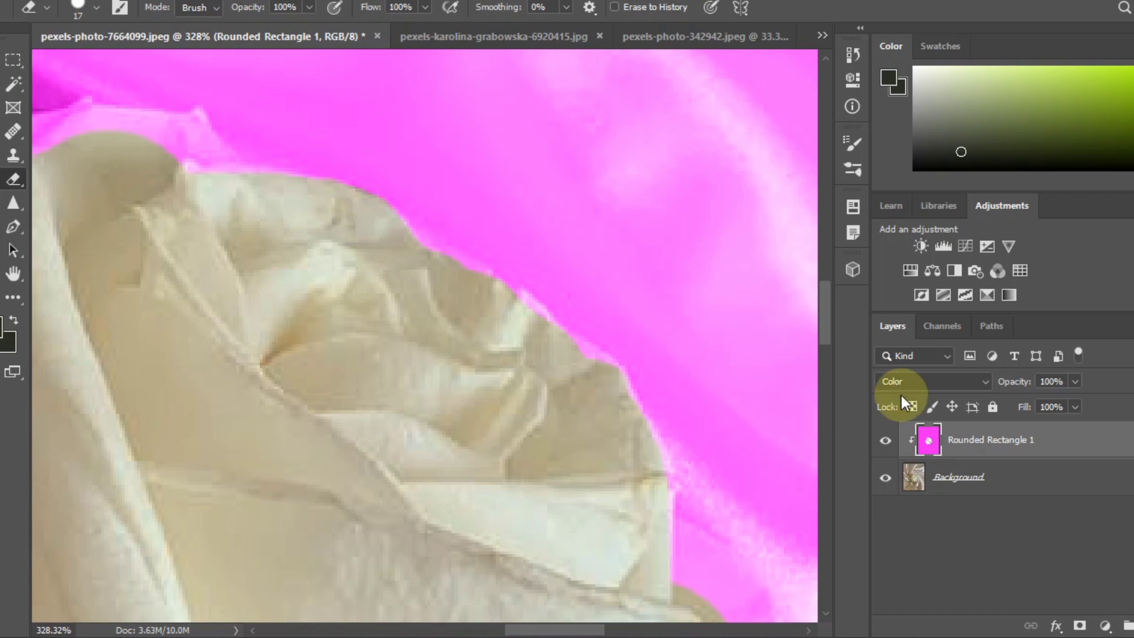
pyautogui.click(886, 440)
pyautogui.click(885, 440)
pyautogui.click(886, 440)
pyautogui.click(886, 440)
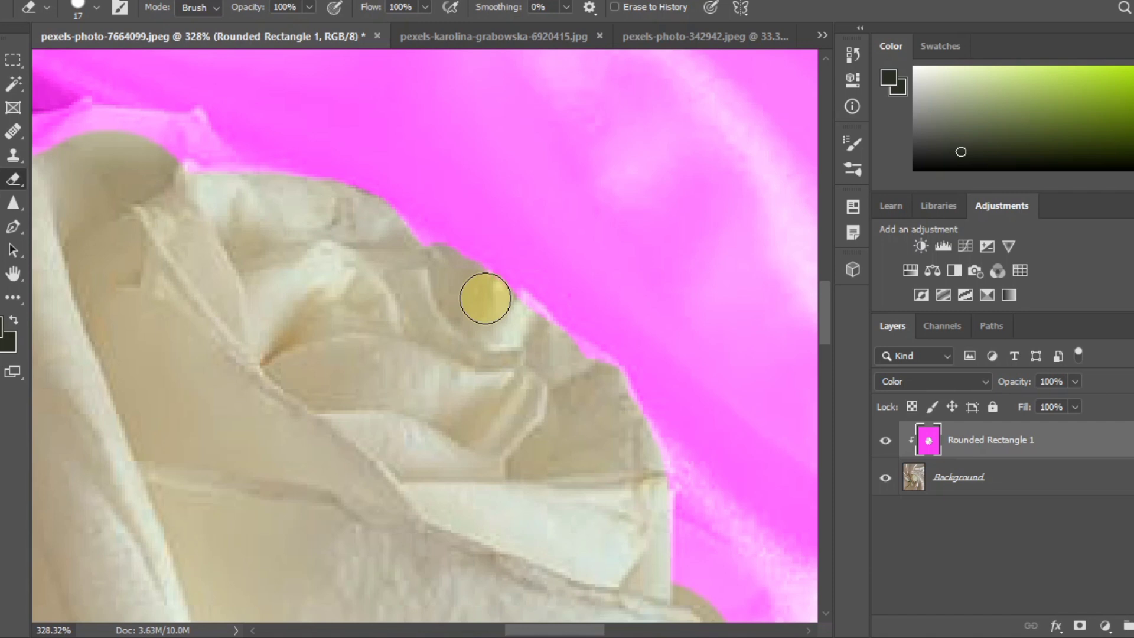
# - Clear the remaining tint from the small petal tips further down the rose's upper right rim, checking against the untinted photo
pyautogui.click(885, 441)
pyautogui.click(885, 440)
pyautogui.click(886, 440)
pyautogui.click(886, 440)
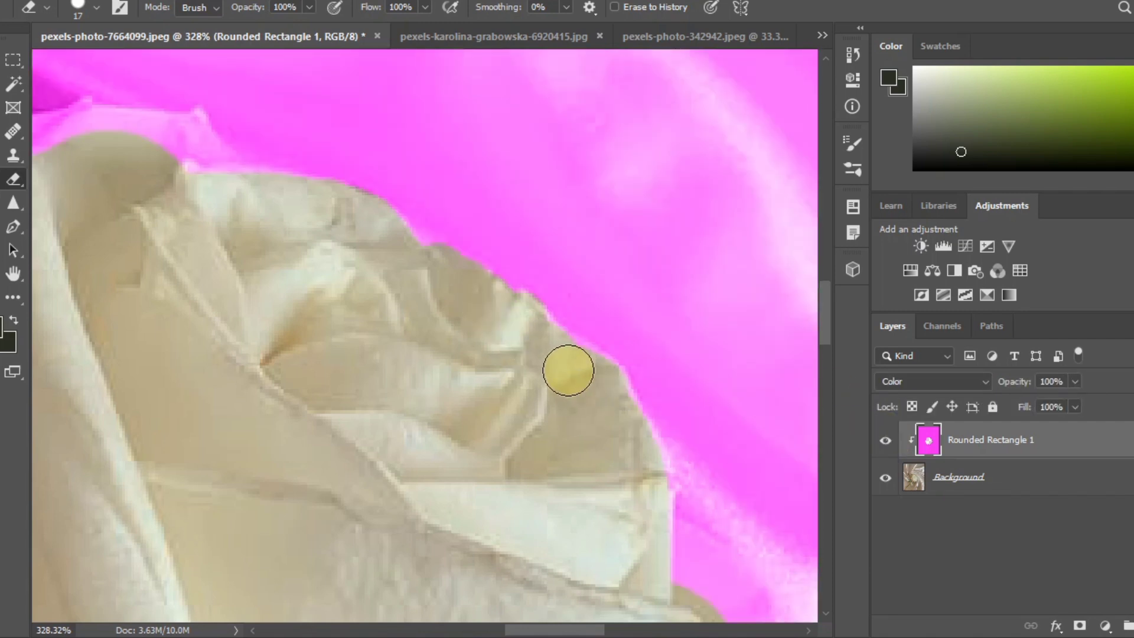
pyautogui.click(885, 440)
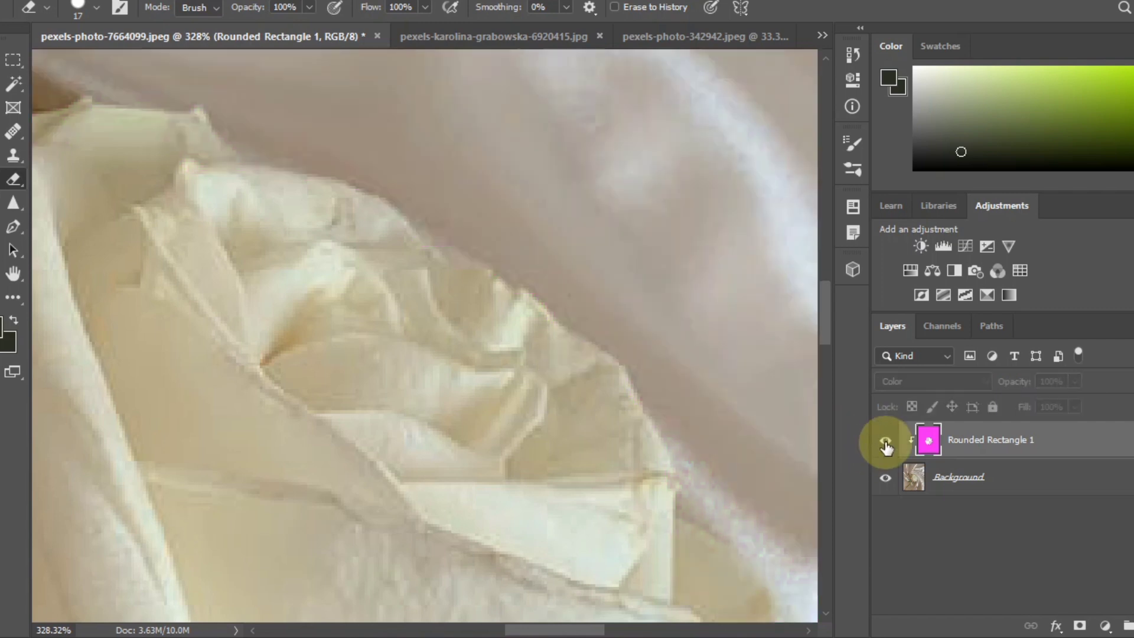
# - Show the tint layer and convert the locked Background into a regular layer named Layer 0
pyautogui.click(885, 440)
pyautogui.doubleClick(960, 477)
pyautogui.click(734, 160)
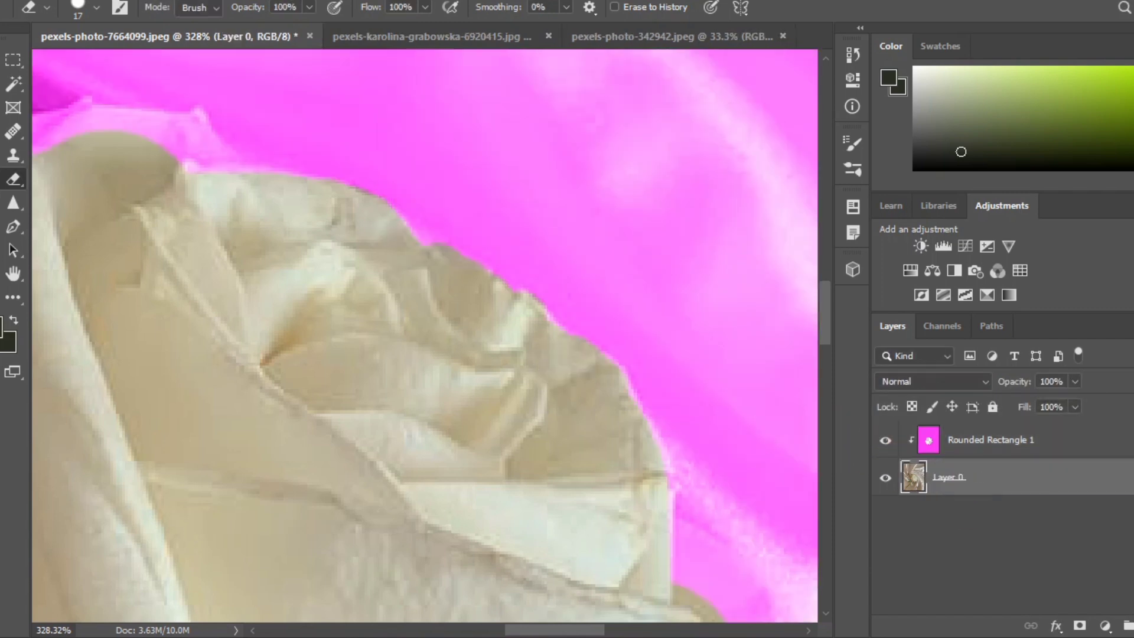
pyautogui.scroll(-5, 653, 461)
pyautogui.click(886, 441)
pyautogui.click(886, 441)
pyautogui.moveTo(666, 292); pyautogui.dragTo(741, 347)
pyautogui.hotkey('ctrl', 'z')
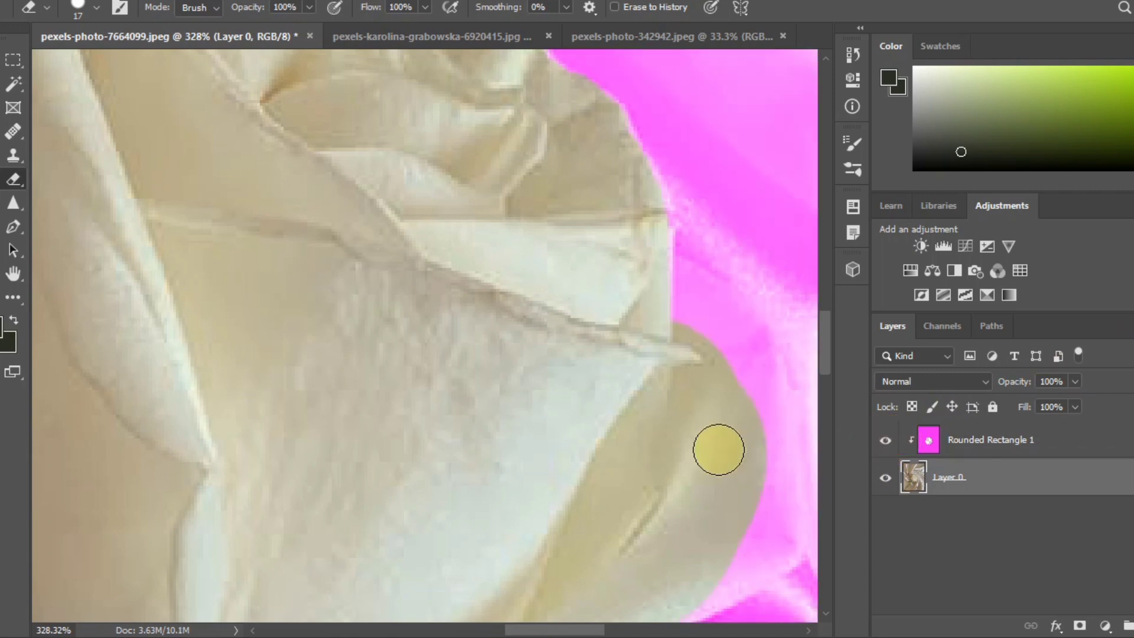
# - Select the Rounded Rectangle 1 layer and erase its magenta from the upper part of the rose's right outer petal
pyautogui.click(995, 452)
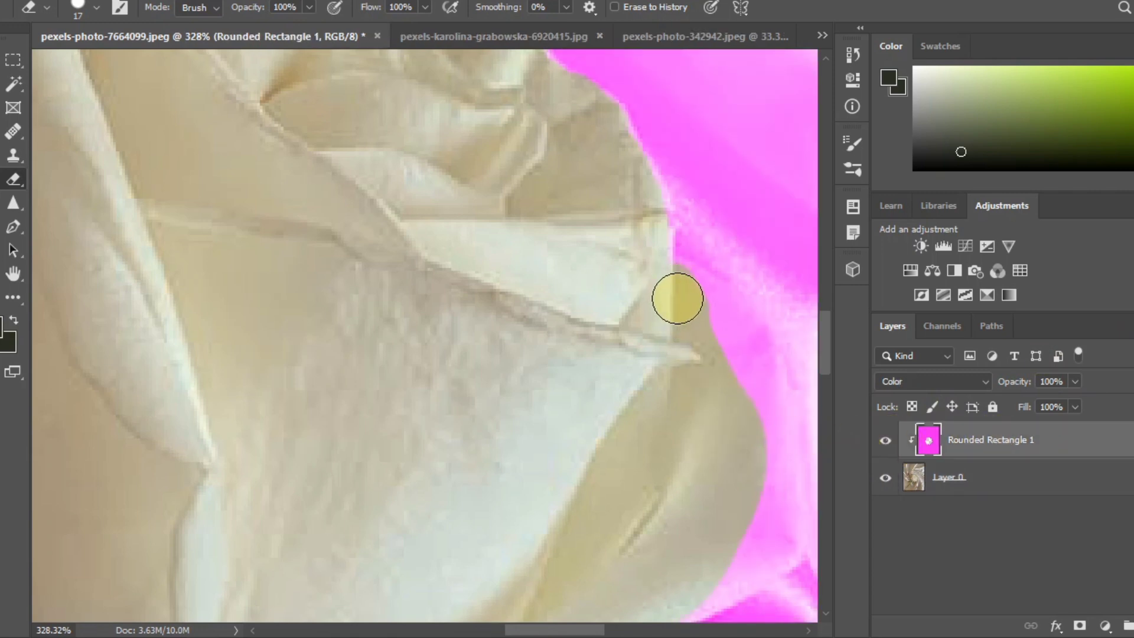
pyautogui.moveTo(662, 280)
pyautogui.mouseDown()
pyautogui.moveTo(687, 300)
pyautogui.moveTo(720, 397)
pyautogui.moveTo(711, 359)
pyautogui.moveTo(723, 350)
pyautogui.moveTo(736, 387)
pyautogui.moveTo(686, 291)
pyautogui.moveTo(728, 318)
pyautogui.moveTo(752, 429)
pyautogui.moveTo(753, 361)
pyautogui.moveTo(757, 437)
pyautogui.moveTo(747, 342)
pyautogui.moveTo(823, 485)
pyautogui.moveTo(734, 374)
pyautogui.moveTo(589, 381)
pyautogui.mouseUp()
pyautogui.scroll(-5, 777, 449)
pyautogui.moveTo(519, 461)
pyautogui.mouseDown()
pyautogui.moveTo(590, 428)
pyautogui.moveTo(614, 331)
pyautogui.mouseUp()
# - Erase the tint along the right outer petal's edge and pointed lower corner, comparing it with the tint layer hidden
pyautogui.click(884, 439)
pyautogui.click(885, 439)
pyautogui.click(884, 439)
pyautogui.click(884, 439)
pyautogui.moveTo(628, 303)
pyautogui.mouseDown()
pyautogui.moveTo(616, 254)
pyautogui.moveTo(629, 325)
pyautogui.moveTo(629, 262)
pyautogui.moveTo(620, 256)
pyautogui.moveTo(628, 275)
pyautogui.moveTo(618, 252)
pyautogui.moveTo(627, 372)
pyautogui.mouseUp()
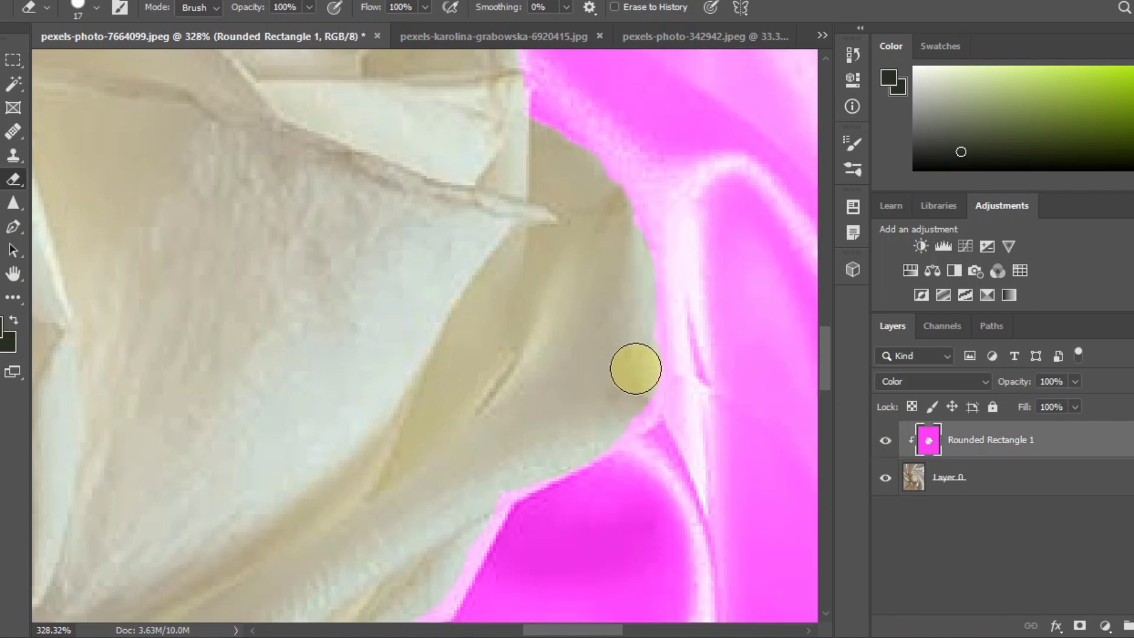
pyautogui.moveTo(628, 290); pyautogui.dragTo(632, 400)
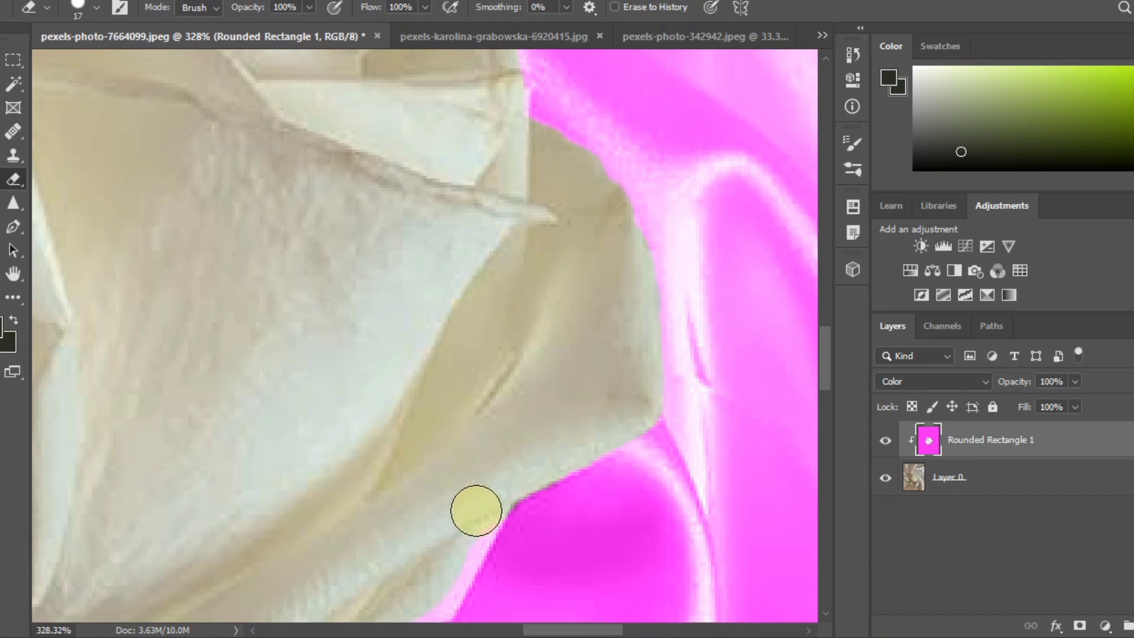
pyautogui.click(884, 442)
pyautogui.click(884, 442)
pyautogui.click(884, 442)
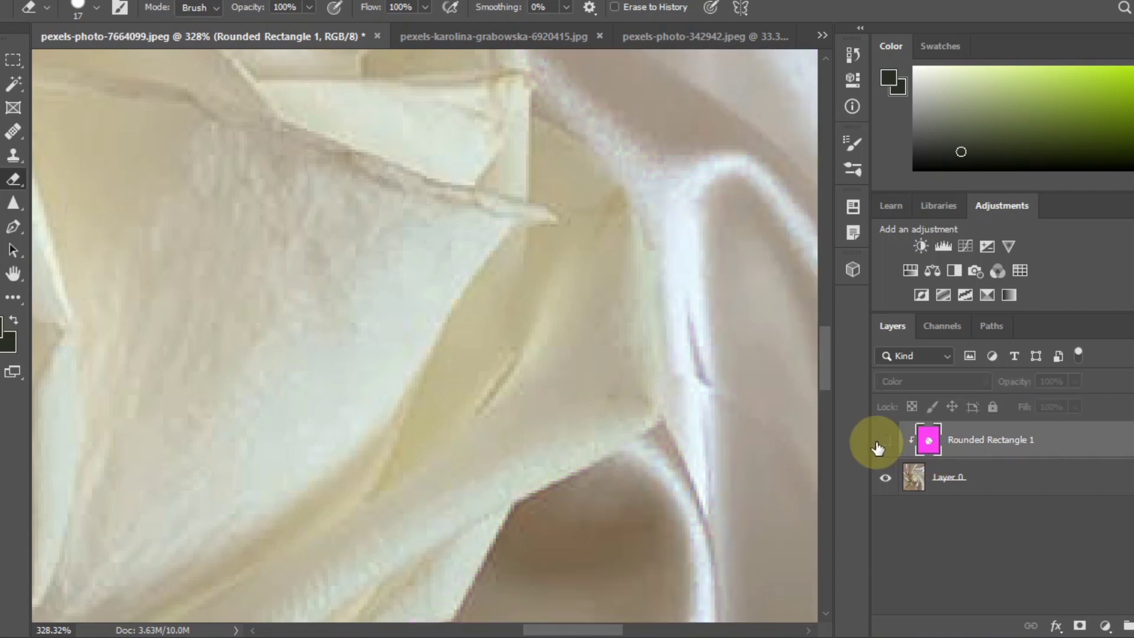
# - Check the whole rose with the tint hidden and shown, and erase the magenta rim along its lower left edge above the sepal
pyautogui.scroll(-5, 684, 307)
pyautogui.click(884, 440)
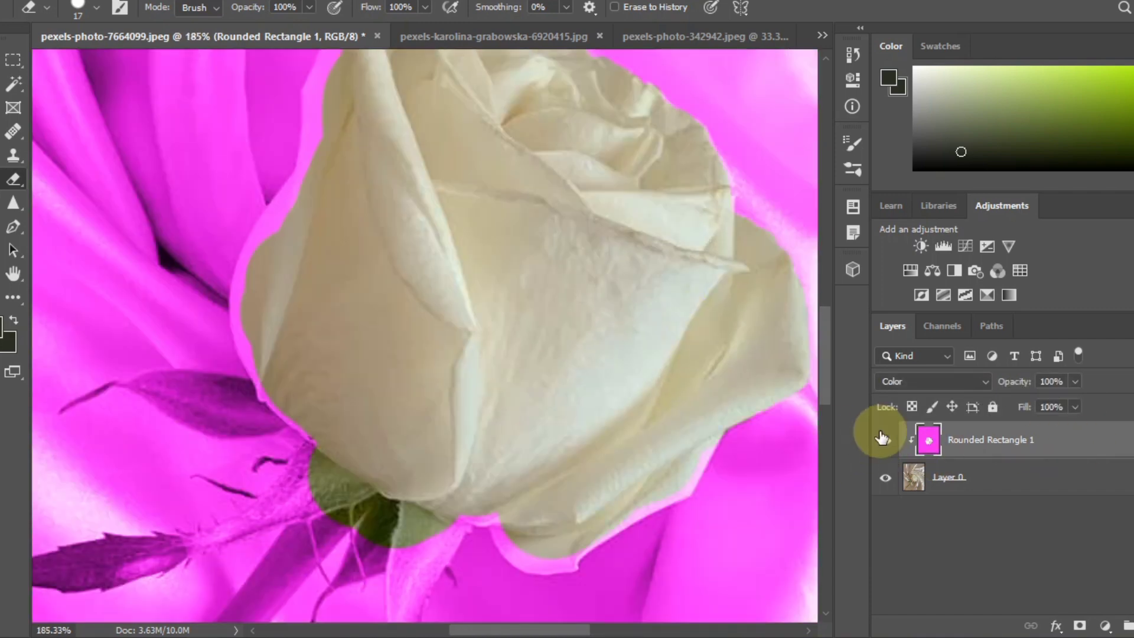
pyautogui.click(885, 440)
pyautogui.click(884, 440)
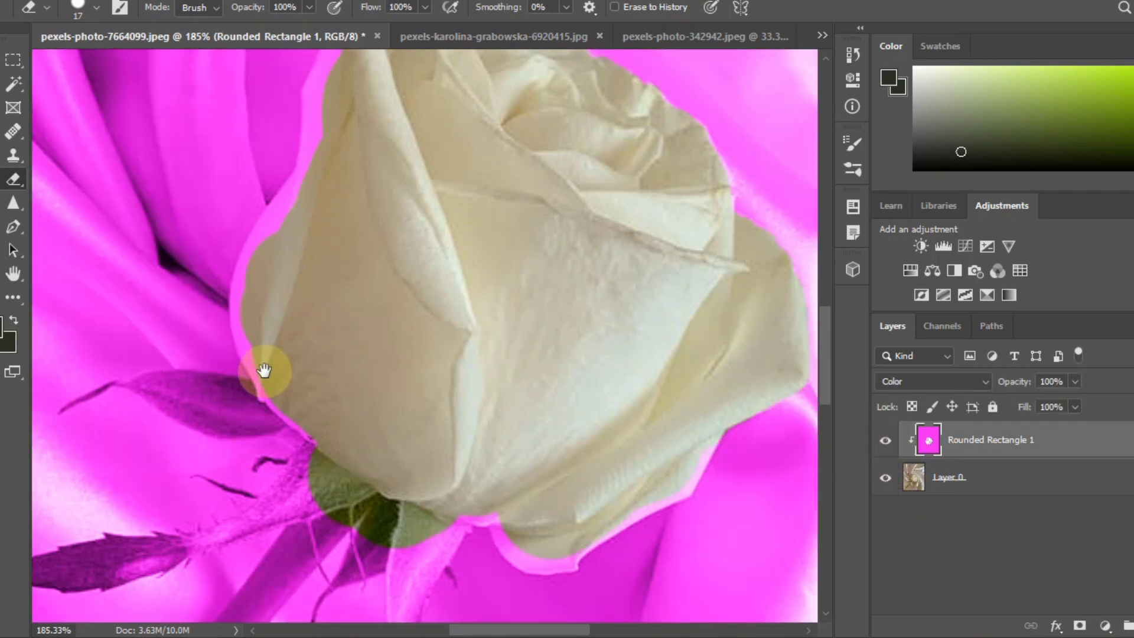
pyautogui.moveTo(317, 342); pyautogui.dragTo(436, 390)
pyautogui.scroll(4, 440, 413)
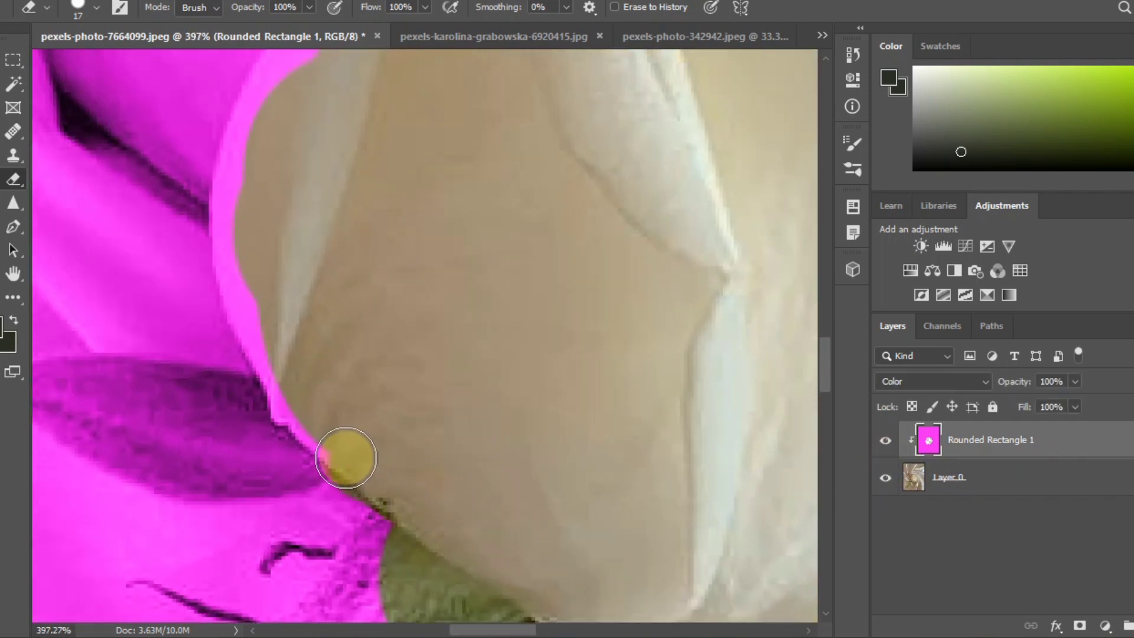
pyautogui.hotkey('ctrl', 'z')
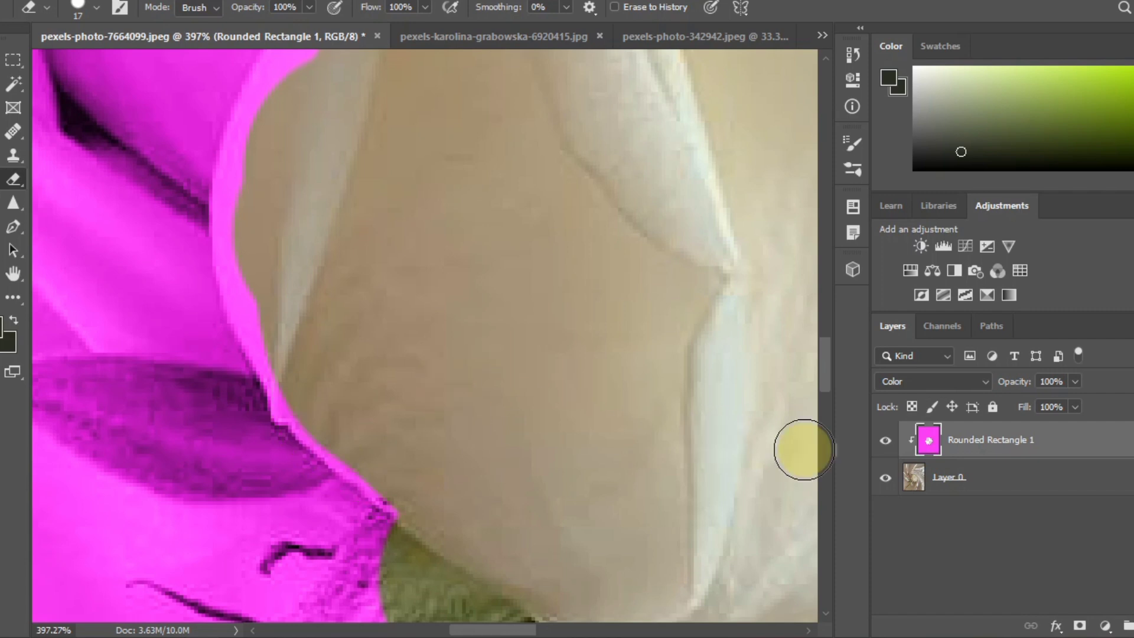
pyautogui.click(893, 438)
pyautogui.click(892, 438)
pyautogui.moveTo(405, 486)
pyautogui.mouseDown()
pyautogui.moveTo(314, 398)
pyautogui.moveTo(294, 410)
pyautogui.mouseUp()
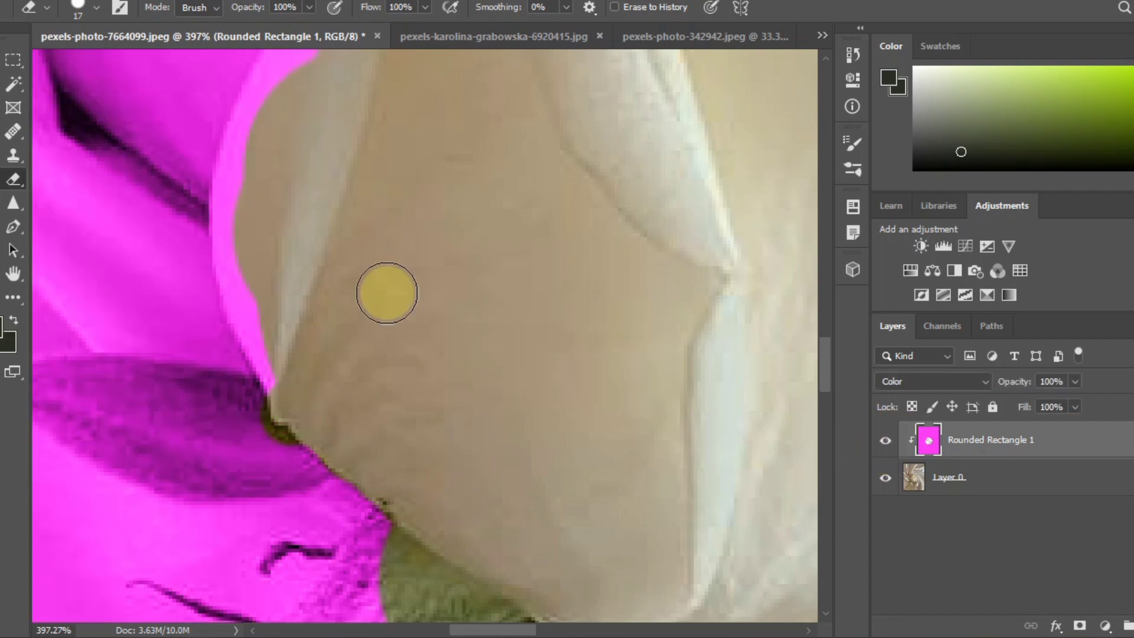
# - Erase the magenta rim around the rose's left outer petal, refining the outline at close zoom down to the dark sepal
pyautogui.scroll(5, 296, 436)
pyautogui.moveTo(304, 184)
pyautogui.mouseDown()
pyautogui.moveTo(263, 282)
pyautogui.moveTo(269, 245)
pyautogui.moveTo(248, 336)
pyautogui.moveTo(250, 403)
pyautogui.moveTo(285, 467)
pyautogui.mouseUp()
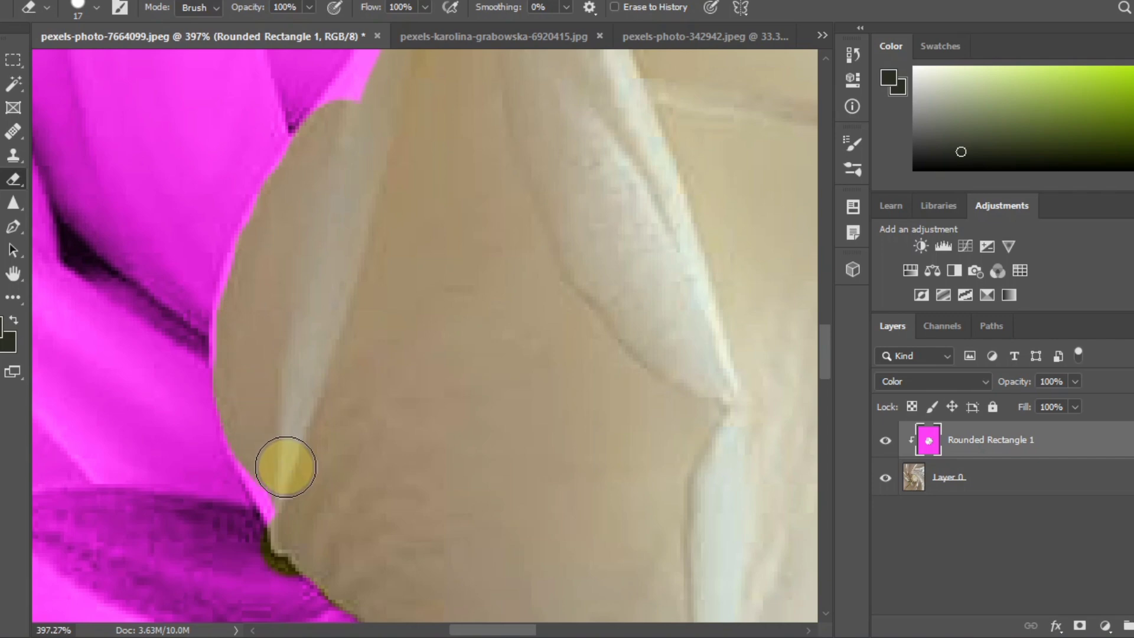
pyautogui.scroll(1, 327, 502)
pyautogui.scroll(5, 328, 500)
pyautogui.press('space')
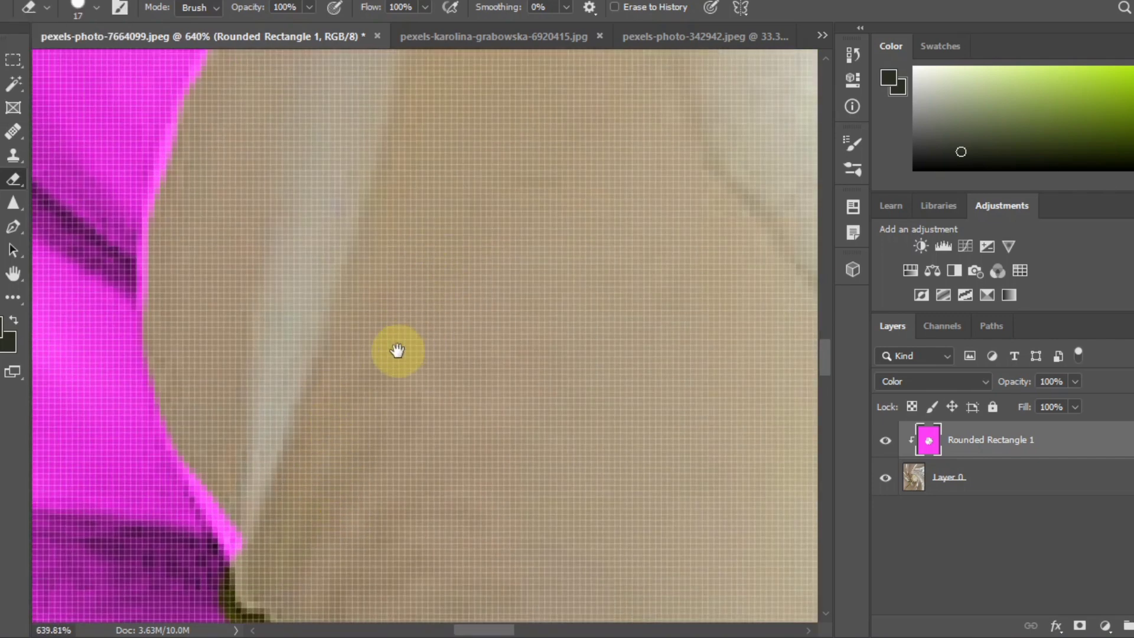
pyautogui.moveTo(397, 351); pyautogui.dragTo(522, 291)
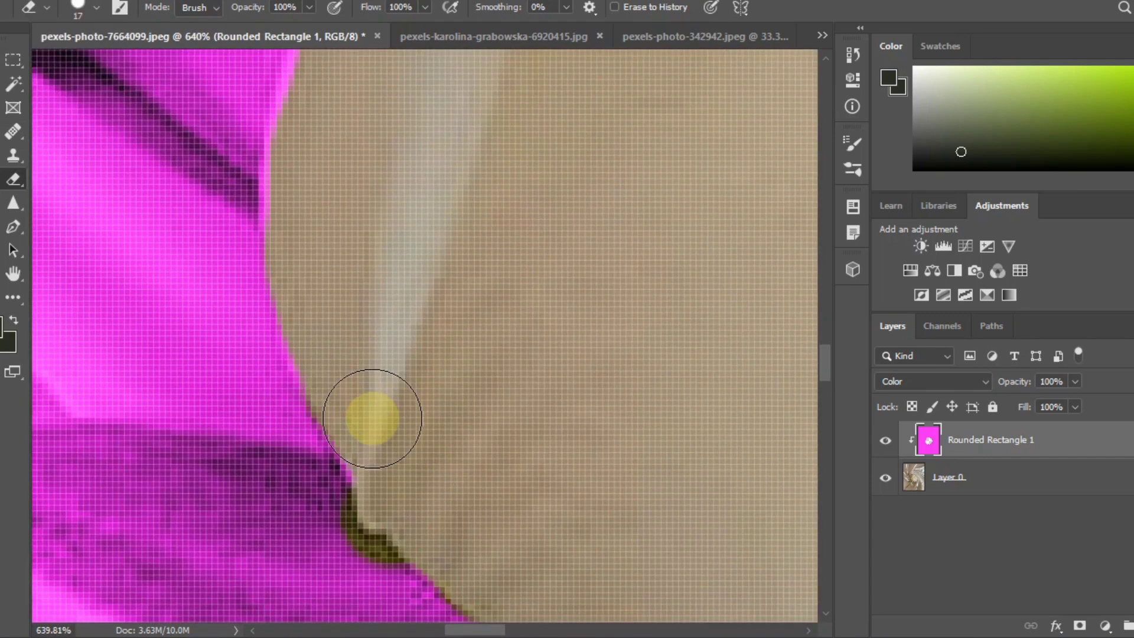
pyautogui.scroll(3, 334, 286)
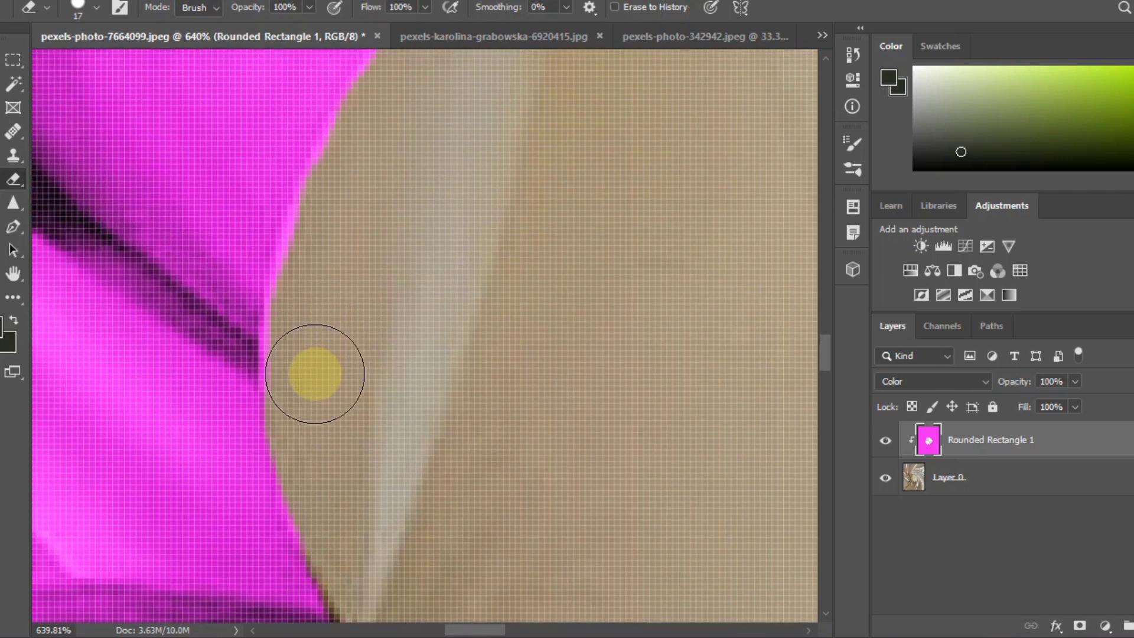
pyautogui.click(321, 257)
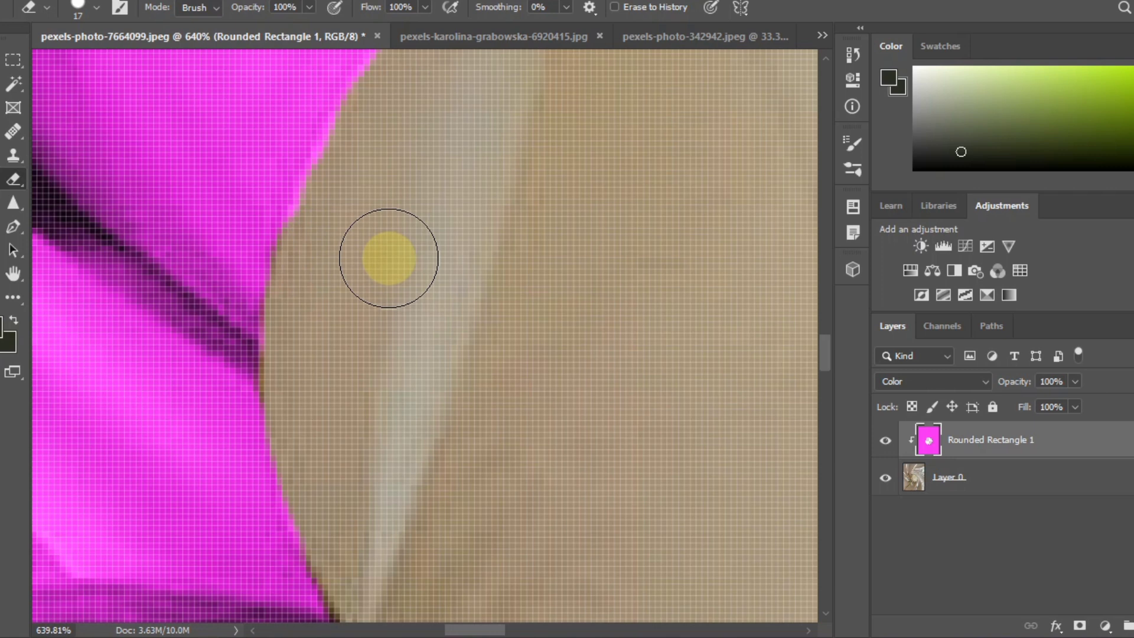
pyautogui.moveTo(378, 150); pyautogui.dragTo(339, 230)
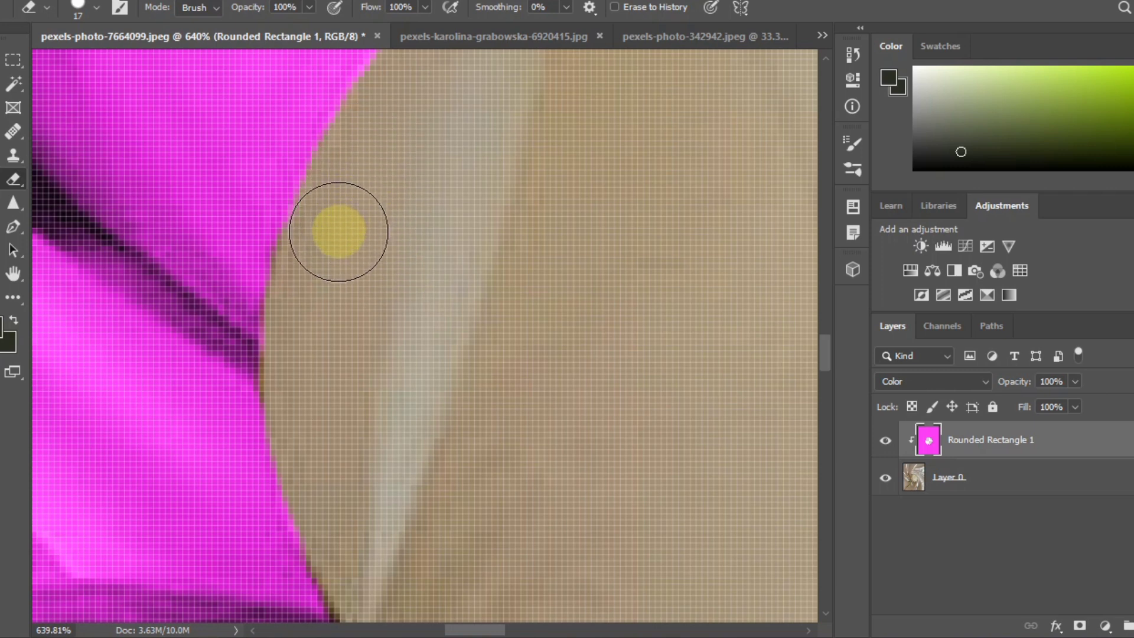
# - Clear the tint along the upper part of the left outer petal, checking the edge with the tint layer hidden and shown
pyautogui.press('space')
pyautogui.moveTo(615, 181); pyautogui.dragTo(576, 538)
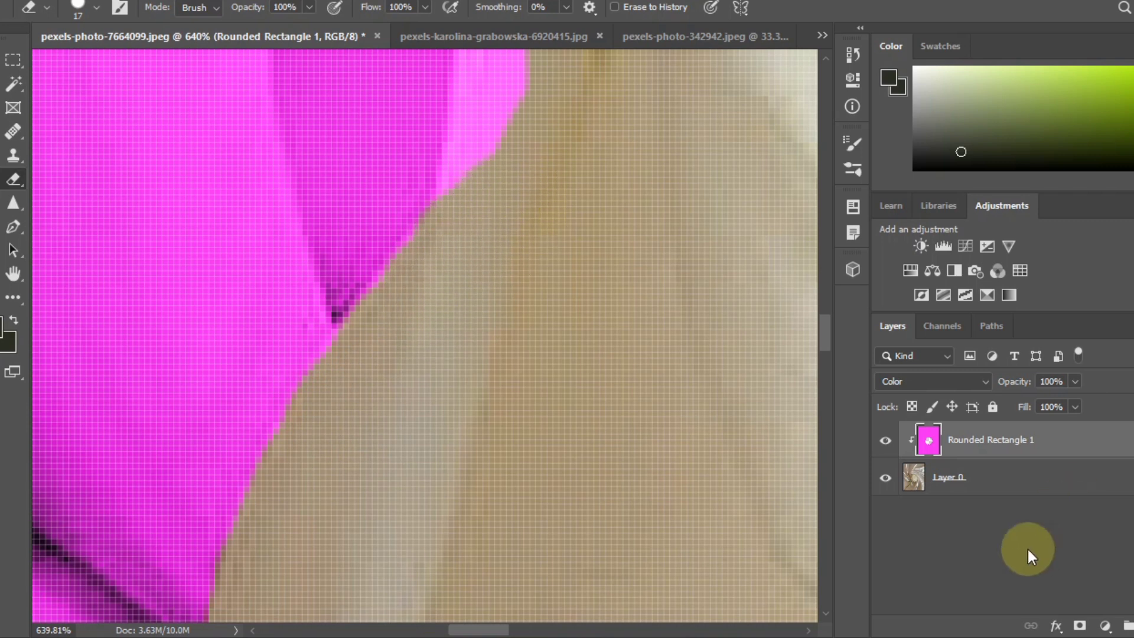
pyautogui.click(885, 441)
pyautogui.click(886, 446)
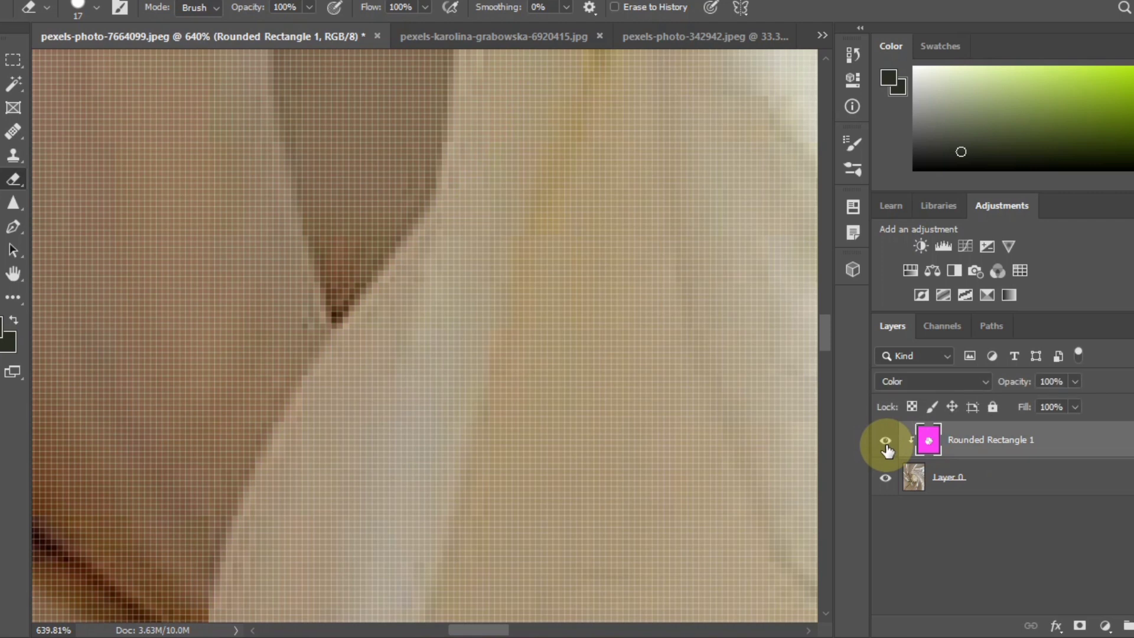
pyautogui.click(886, 446)
# - Erase the magenta band along the rose's upper left side, following the petal edge up beside the dark satin fold
pyautogui.moveTo(653, 268); pyautogui.dragTo(612, 512)
pyautogui.moveTo(470, 390)
pyautogui.mouseDown()
pyautogui.moveTo(443, 460)
pyautogui.moveTo(458, 395)
pyautogui.mouseUp()
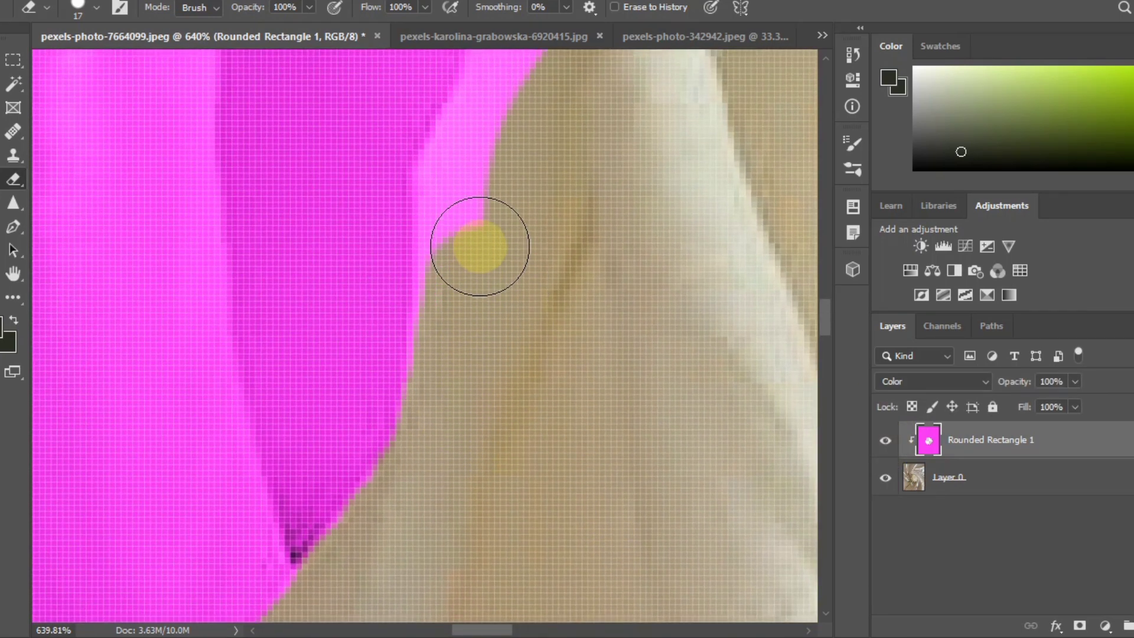
pyautogui.scroll(3, 491, 311)
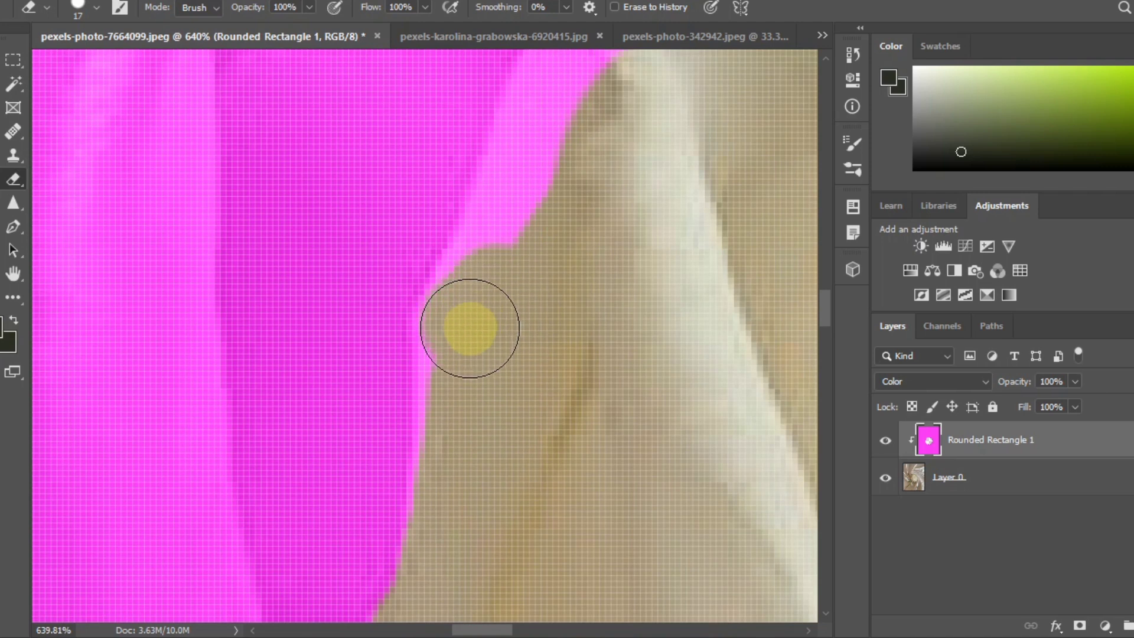
pyautogui.moveTo(471, 413); pyautogui.dragTo(536, 232)
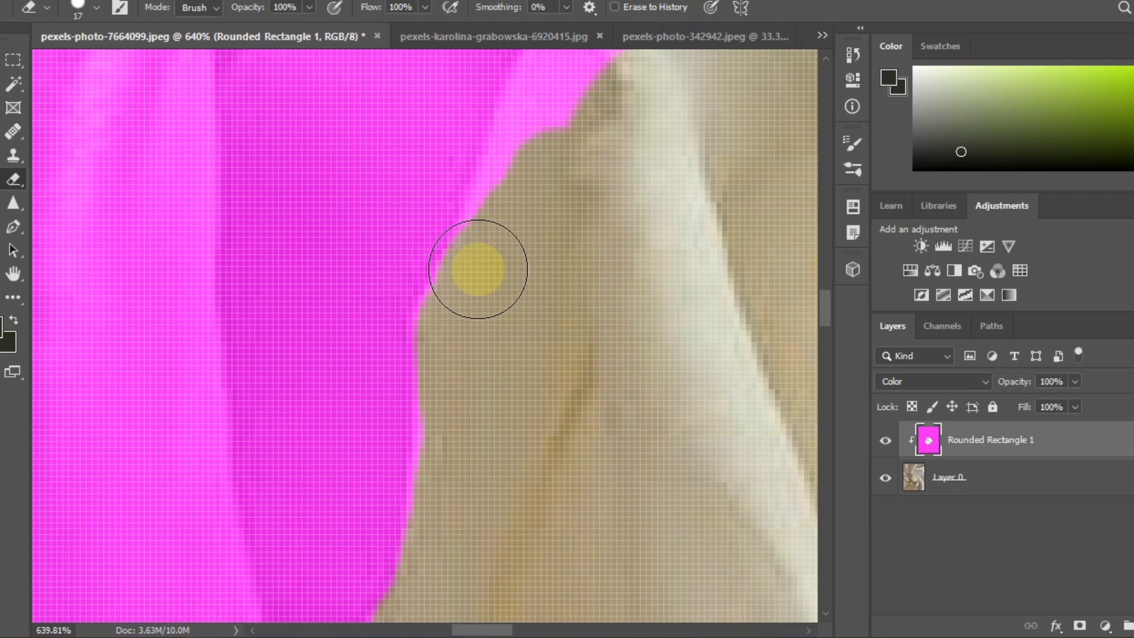
# - Erase the tint around the rose's top left corner and along the folded petal rim up to its pointed tip
pyautogui.moveTo(469, 308)
pyautogui.mouseDown()
pyautogui.moveTo(518, 208)
pyautogui.moveTo(567, 178)
pyautogui.moveTo(560, 354)
pyautogui.mouseUp()
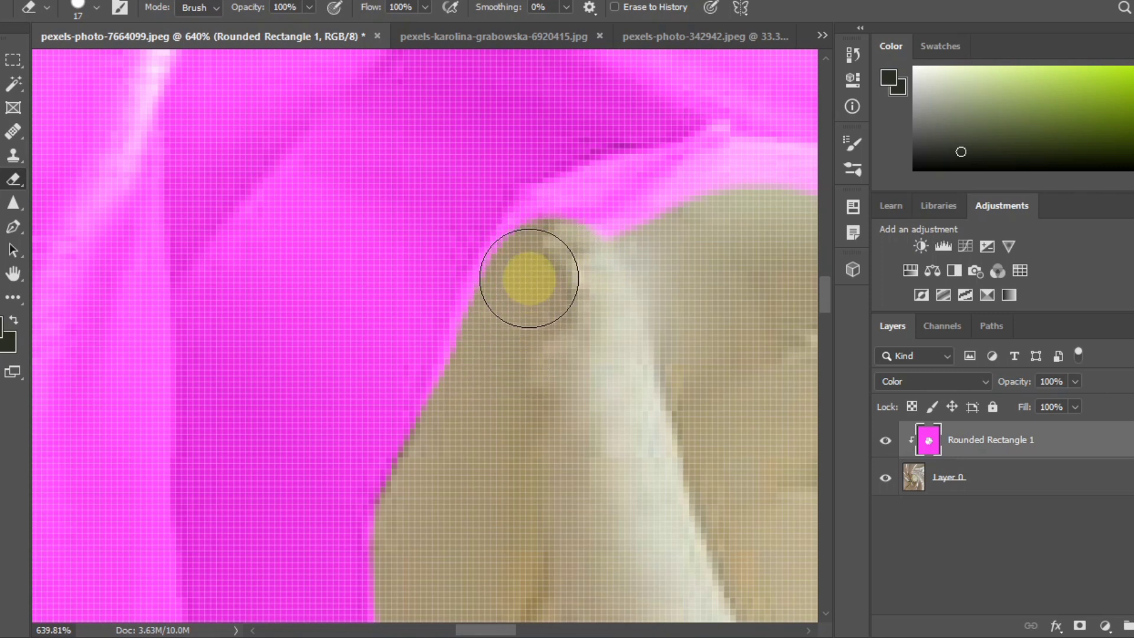
pyautogui.moveTo(663, 251); pyautogui.dragTo(534, 337)
pyautogui.moveTo(431, 333); pyautogui.dragTo(469, 316)
pyautogui.moveTo(401, 352)
pyautogui.mouseDown()
pyautogui.moveTo(415, 322)
pyautogui.moveTo(504, 291)
pyautogui.moveTo(570, 290)
pyautogui.moveTo(594, 272)
pyautogui.moveTo(537, 290)
pyautogui.moveTo(565, 298)
pyautogui.mouseUp()
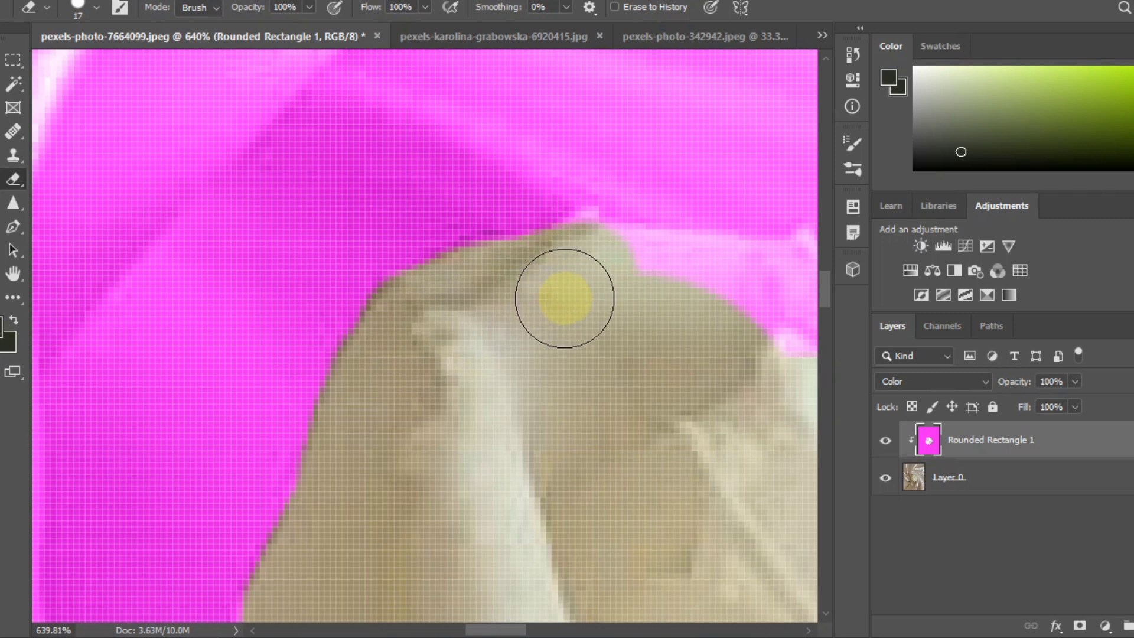
# - Reduce the eraser to 1 px and clear the magenta from the tiny pointed tip of the top petal
pyautogui.click(97, 7)
pyautogui.moveTo(74, 65); pyautogui.dragTo(63, 59)
pyautogui.click(183, 109)
pyautogui.click(585, 219)
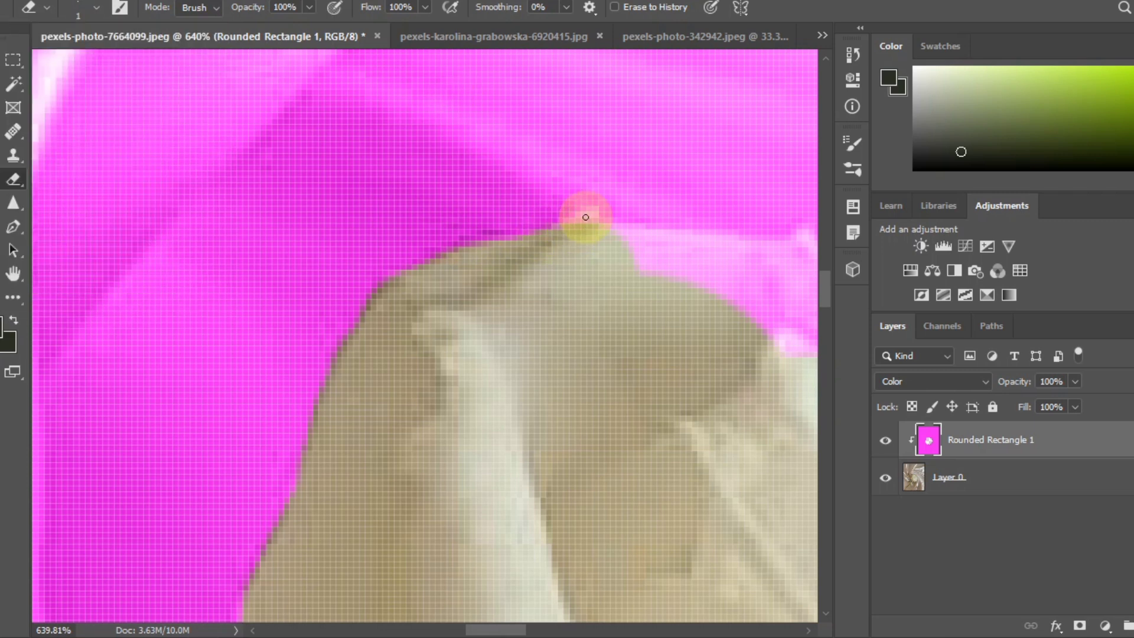
pyautogui.scroll(2, 603, 266)
pyautogui.click(584, 225)
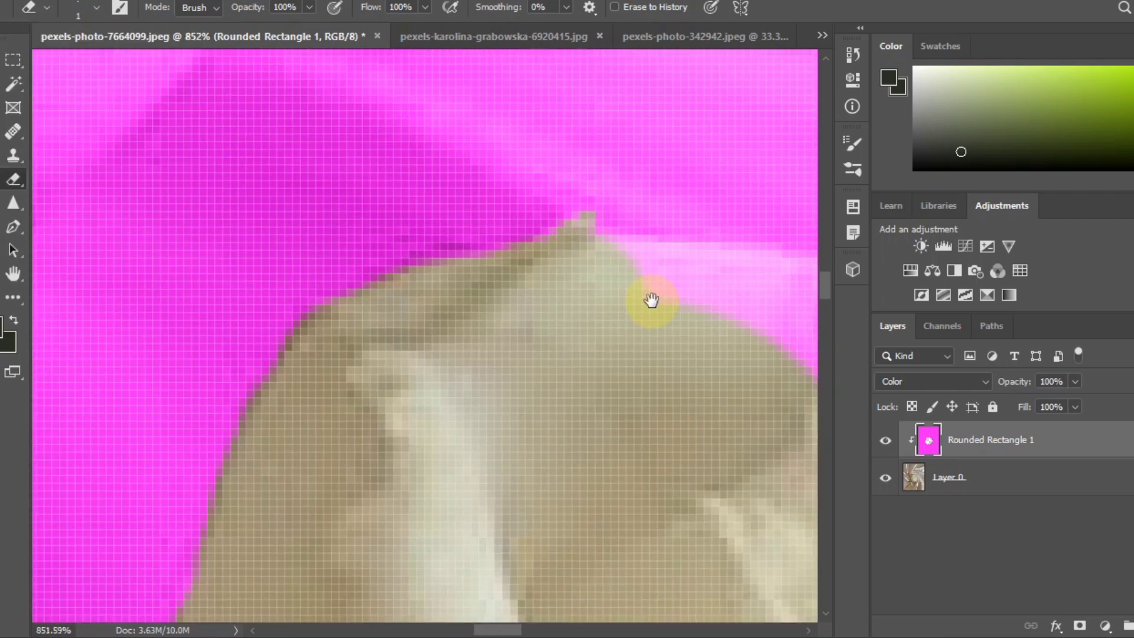
# - Enlarge the eraser to 14 px and remove the tint from the pale petal strip along the rose's top edge
pyautogui.scroll(-3, 643, 302)
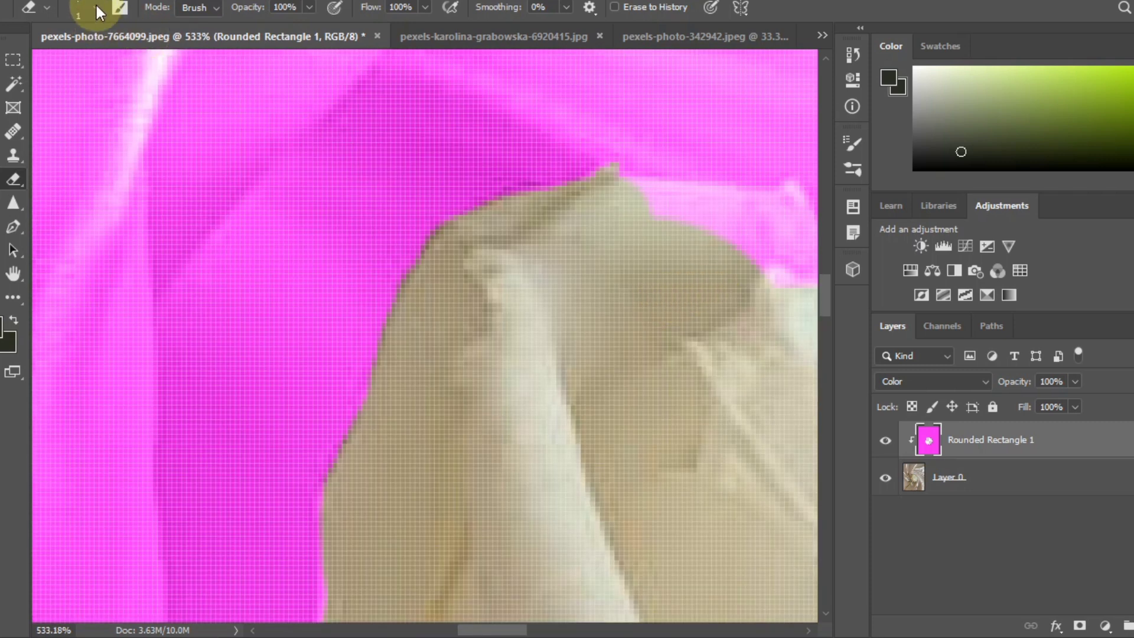
pyautogui.click(96, 9)
pyautogui.click(74, 63)
pyautogui.click(718, 279)
pyautogui.moveTo(712, 257); pyautogui.dragTo(473, 264)
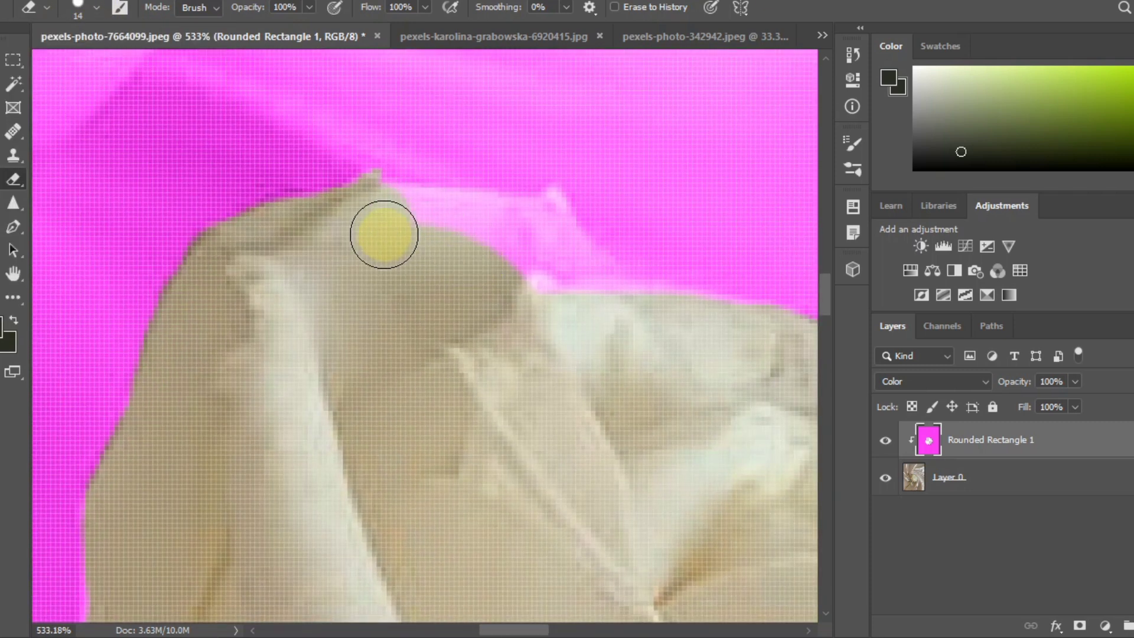
pyautogui.scroll(3, 567, 313)
pyautogui.moveTo(579, 310)
pyautogui.mouseDown()
pyautogui.moveTo(723, 319)
pyautogui.moveTo(545, 248)
pyautogui.moveTo(529, 209)
pyautogui.moveTo(612, 293)
pyautogui.moveTo(588, 245)
pyautogui.moveTo(650, 301)
pyautogui.moveTo(580, 237)
pyautogui.moveTo(637, 271)
pyautogui.moveTo(552, 187)
pyautogui.moveTo(501, 233)
pyautogui.moveTo(514, 185)
pyautogui.mouseUp()
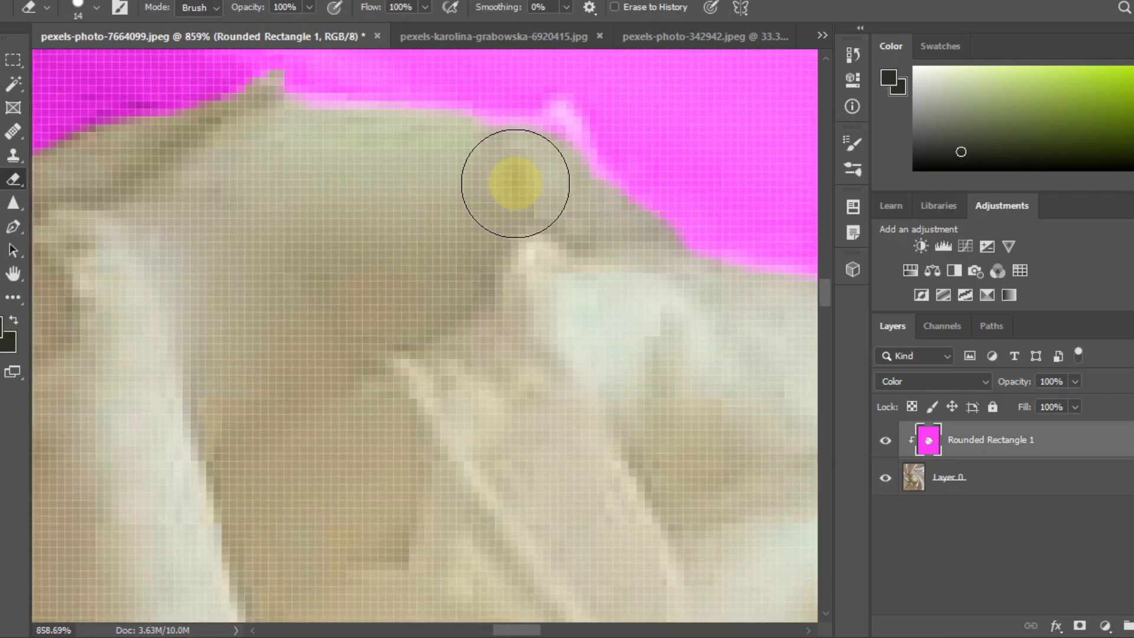
# - Reduce the eraser to 3 px, clear the tint from the small tip on the rose's top edge, and compare with the tint layer hidden
pyautogui.click(91, 9)
pyautogui.click(262, 66)
pyautogui.moveTo(72, 63); pyautogui.dragTo(65, 64)
pyautogui.click(78, 9)
pyautogui.click(574, 117)
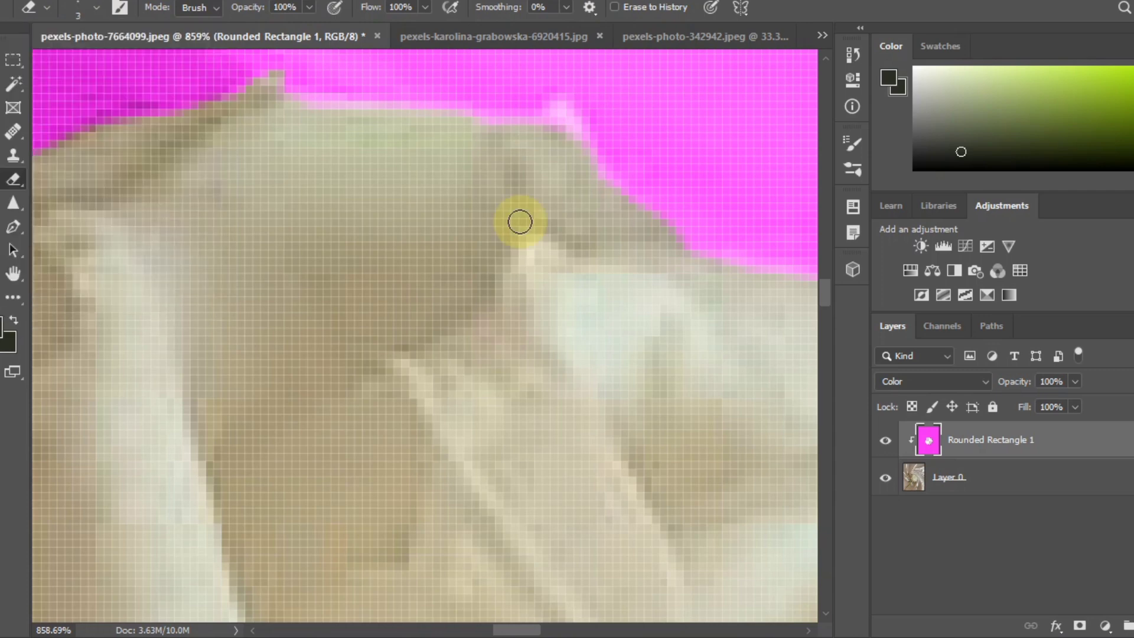
pyautogui.scroll(3, 573, 176)
pyautogui.scroll(1, 562, 165)
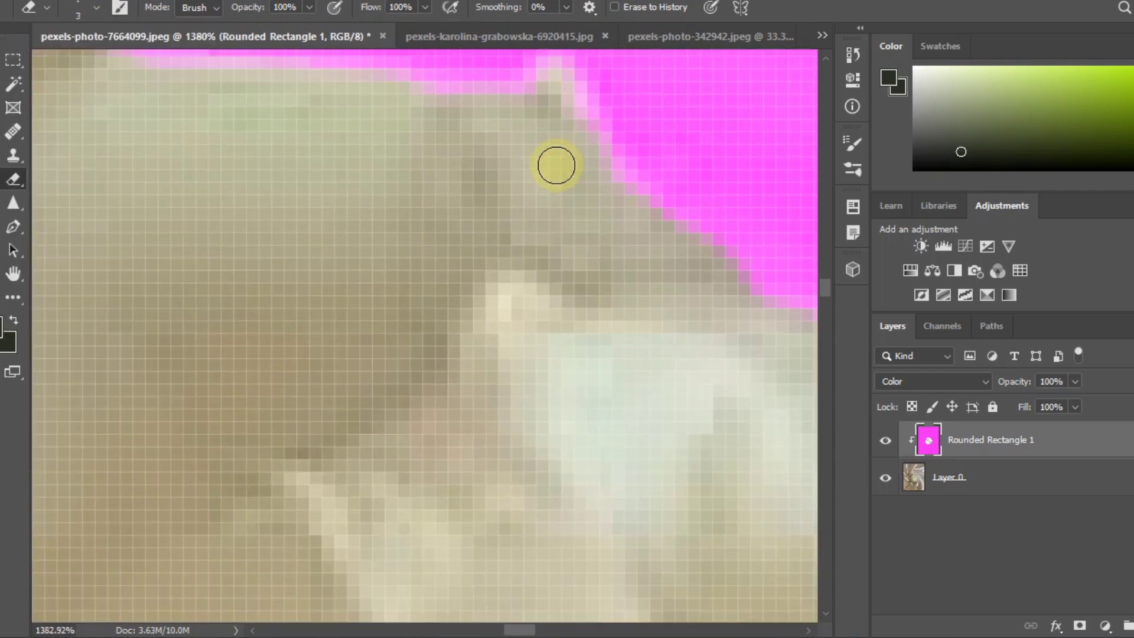
pyautogui.scroll(-6, 628, 339)
pyautogui.moveTo(629, 404); pyautogui.dragTo(340, 186)
pyautogui.scroll(-6, 550, 310)
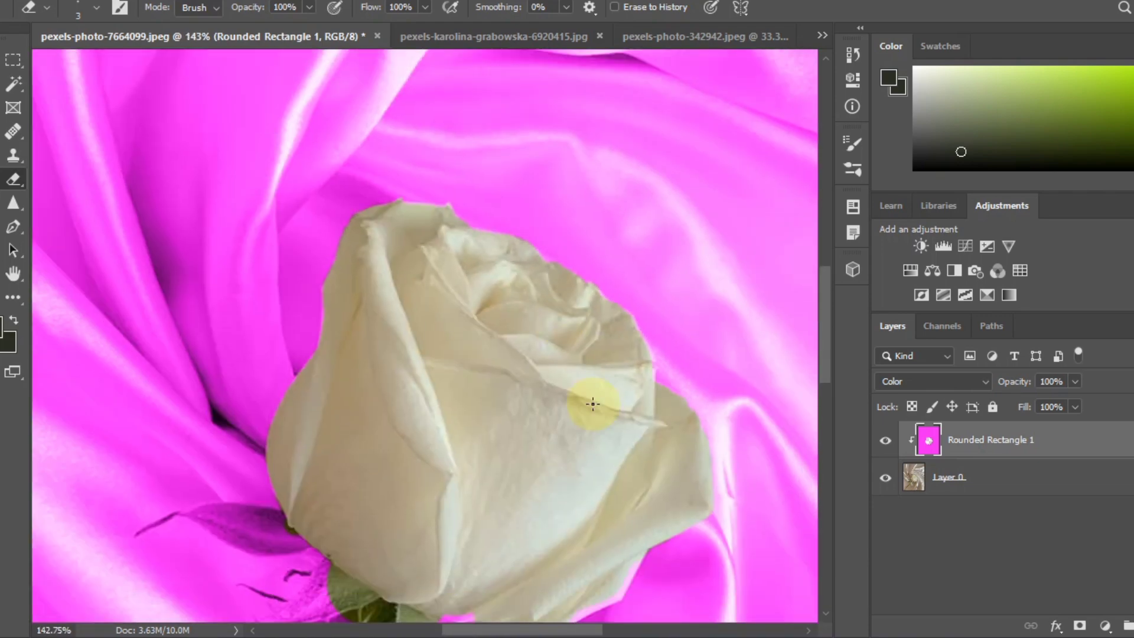
pyautogui.click(887, 440)
pyautogui.click(886, 440)
# - Enlarge the eraser to 20 px and remove the tint from a spot at the stem's bend and from the stem's cut lower end
pyautogui.moveTo(502, 449); pyautogui.dragTo(622, 65)
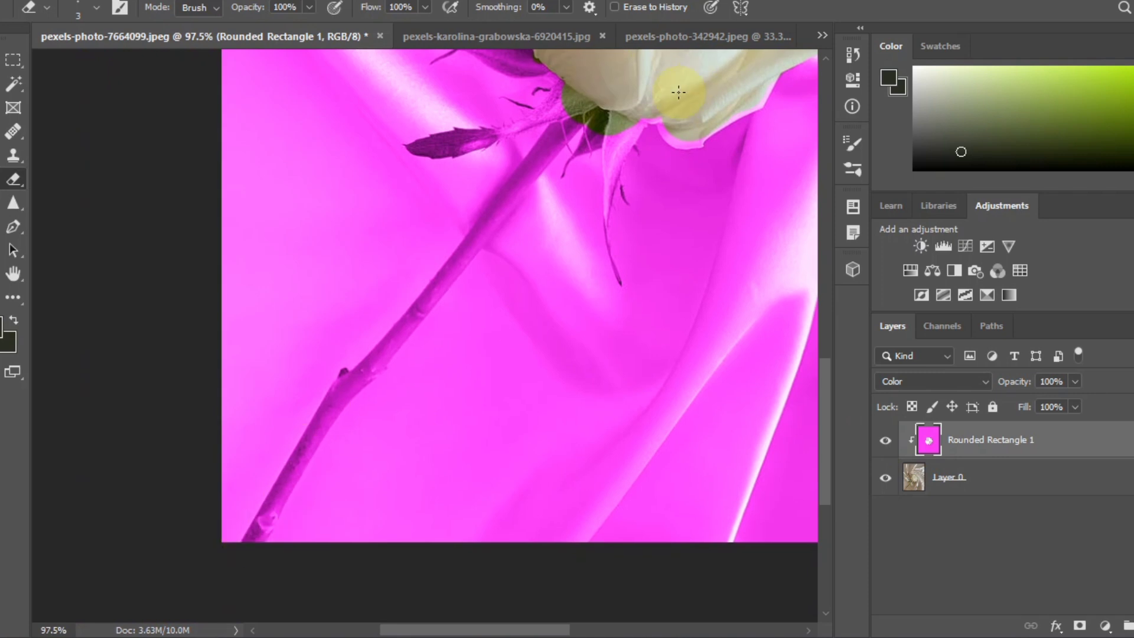
pyautogui.scroll(2, 421, 514)
pyautogui.click(204, 26)
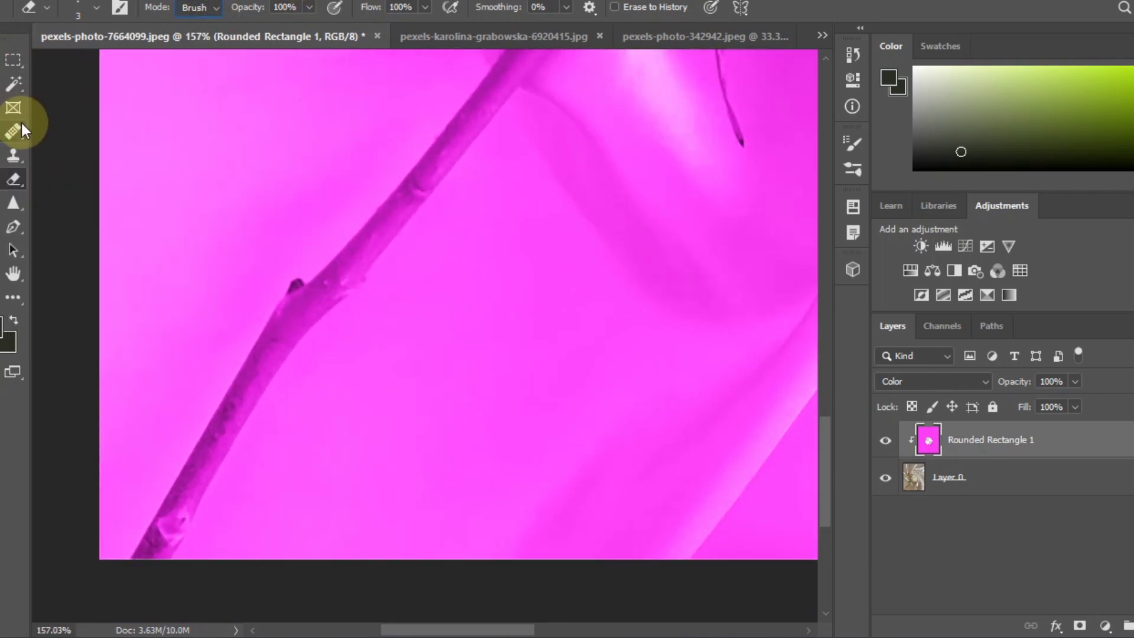
pyautogui.click(95, 8)
pyautogui.click(78, 63)
pyautogui.click(297, 315)
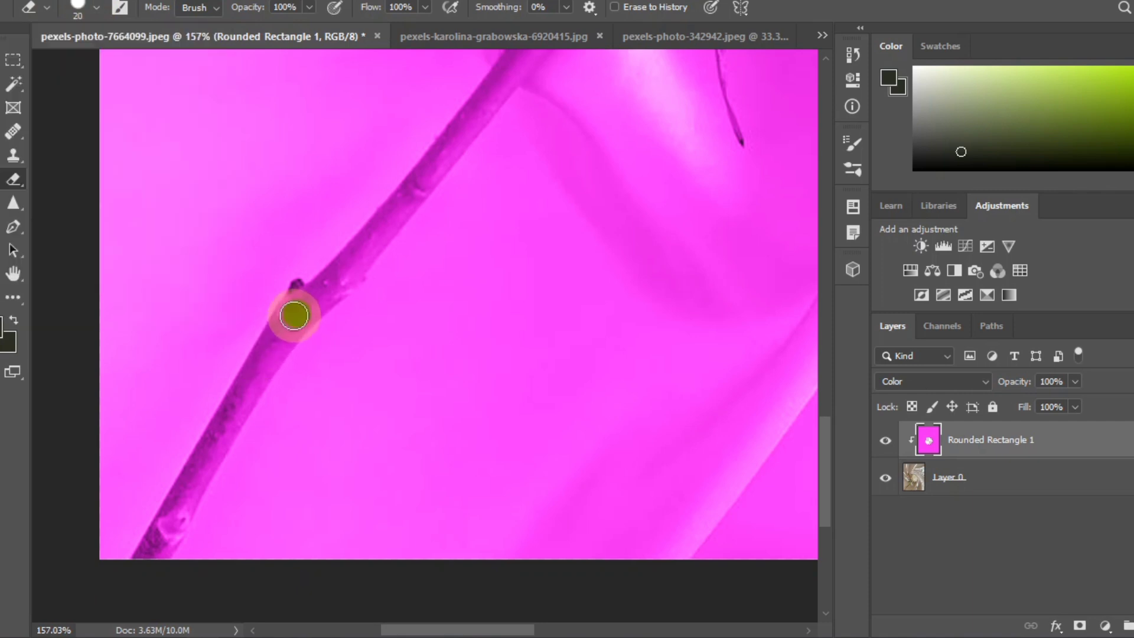
pyautogui.moveTo(164, 530)
pyautogui.mouseDown()
pyautogui.moveTo(145, 575)
pyautogui.moveTo(177, 510)
pyautogui.moveTo(160, 542)
pyautogui.mouseUp()
pyautogui.scroll(5, 161, 542)
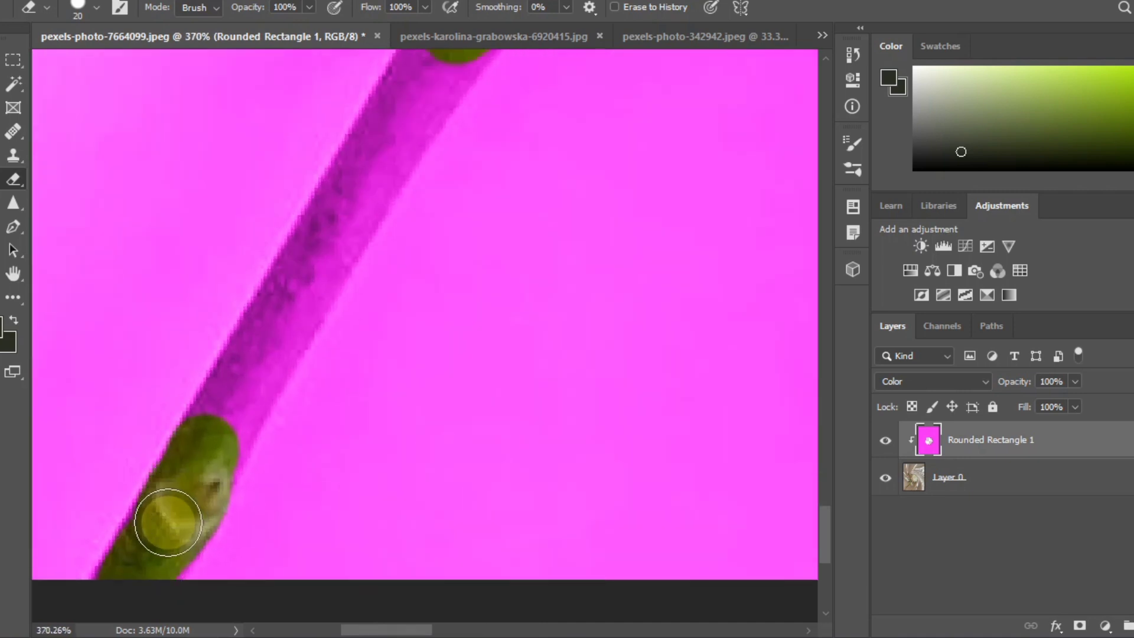
pyautogui.moveTo(157, 533)
pyautogui.mouseDown()
pyautogui.moveTo(124, 586)
pyautogui.moveTo(159, 549)
pyautogui.moveTo(151, 540)
pyautogui.moveTo(168, 509)
pyautogui.moveTo(173, 541)
pyautogui.mouseUp()
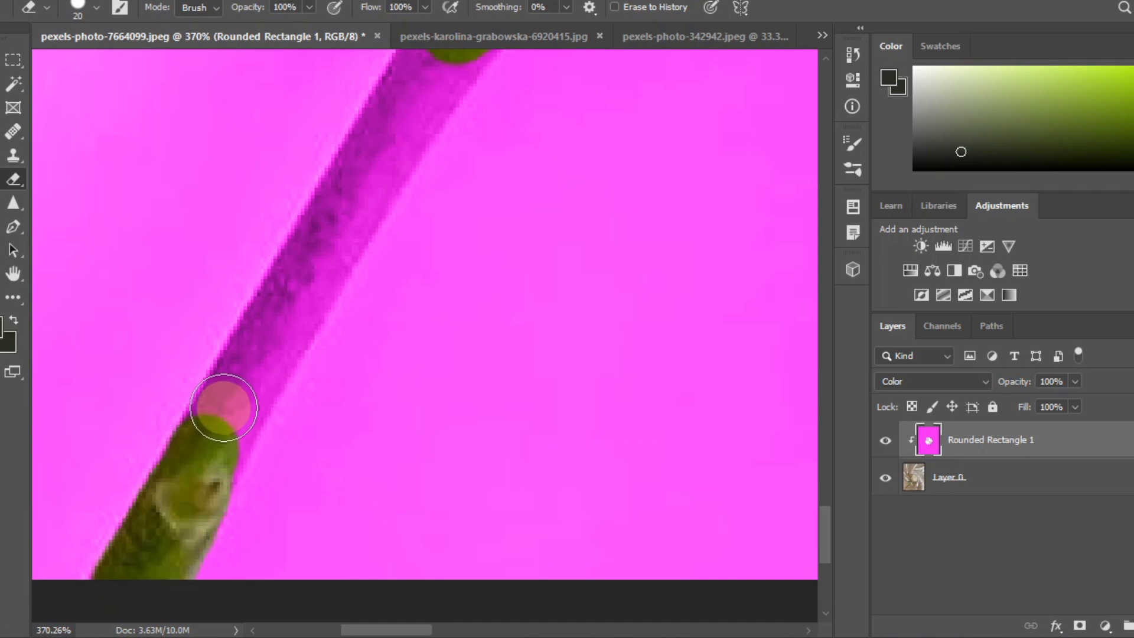
pyautogui.moveTo(222, 416)
pyautogui.mouseDown()
pyautogui.moveTo(212, 479)
pyautogui.moveTo(220, 438)
pyautogui.moveTo(211, 469)
pyautogui.mouseUp()
# - Erase the magenta along the straight stretch of stem just above the knot near its cut end
pyautogui.scroll(3, 248, 390)
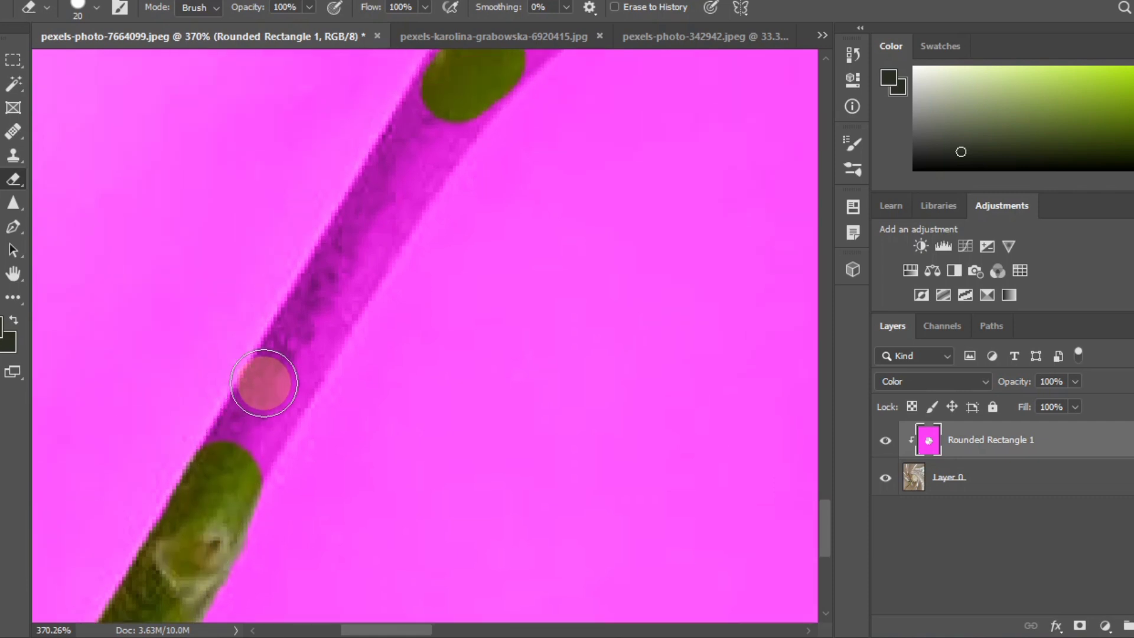
pyautogui.moveTo(241, 429); pyautogui.dragTo(233, 459)
pyautogui.hotkey('ctrl', 'z')
pyautogui.moveTo(275, 379); pyautogui.dragTo(271, 397)
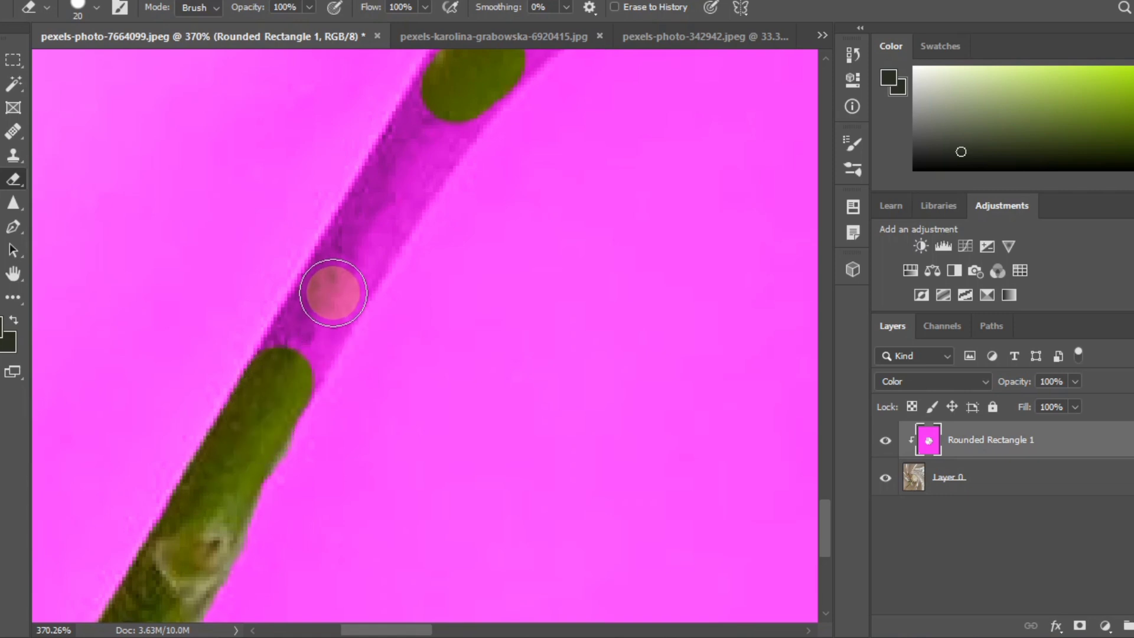
pyautogui.moveTo(331, 286); pyautogui.dragTo(314, 325)
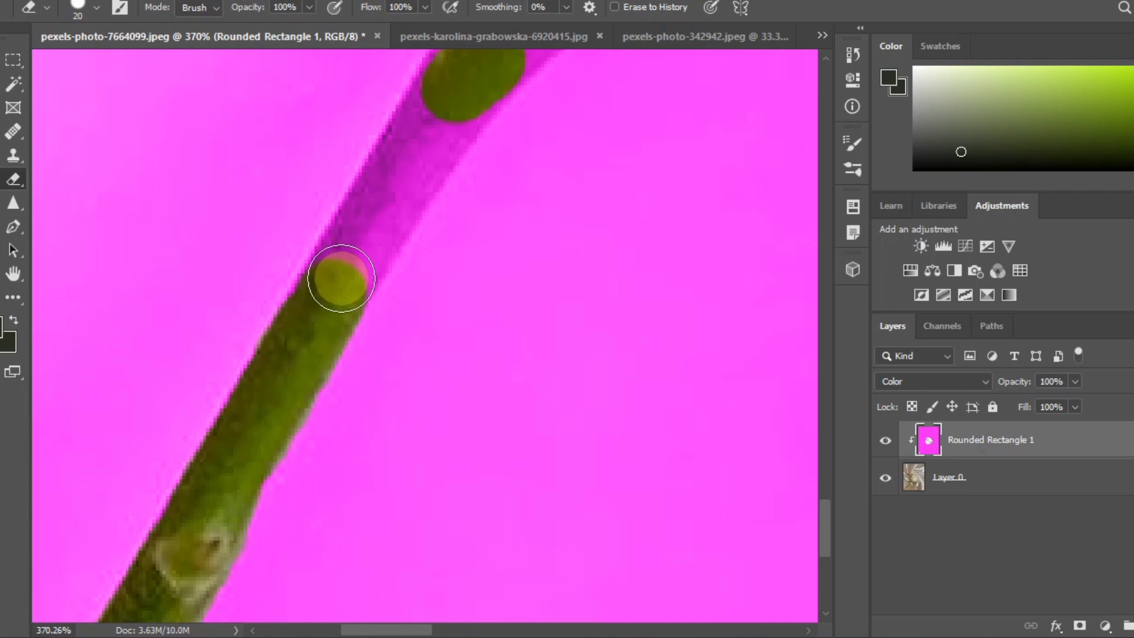
# - Continue erasing the tint up the stem to the bend, joining the cleared spot beside the small dark nub
pyautogui.scroll(3, 399, 246)
pyautogui.moveTo(362, 382); pyautogui.dragTo(345, 414)
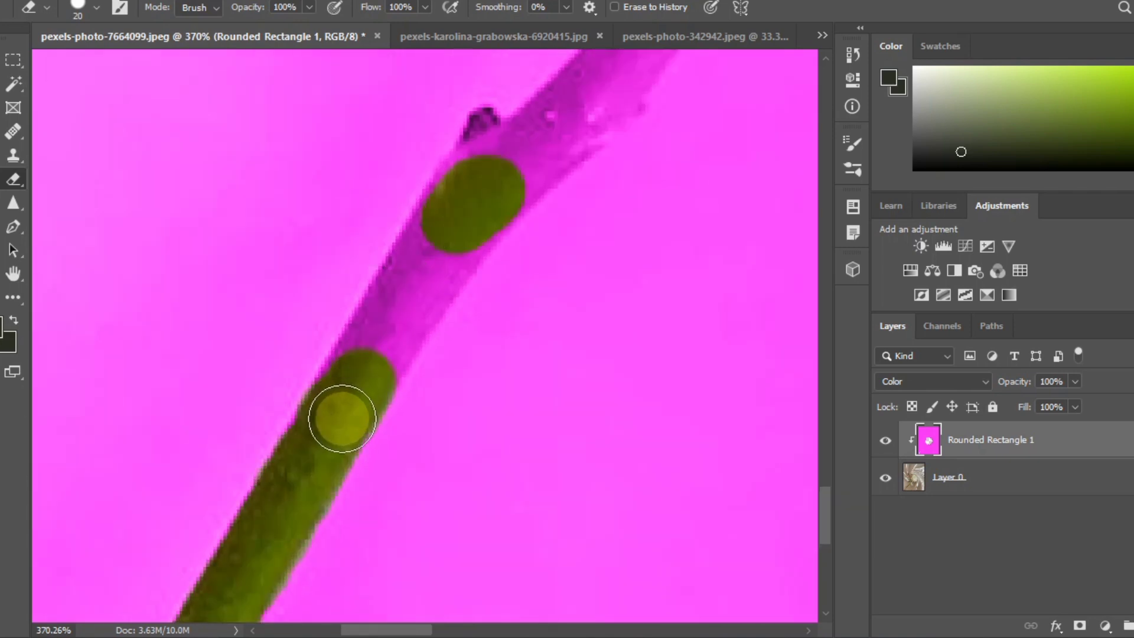
pyautogui.moveTo(374, 334); pyautogui.dragTo(362, 378)
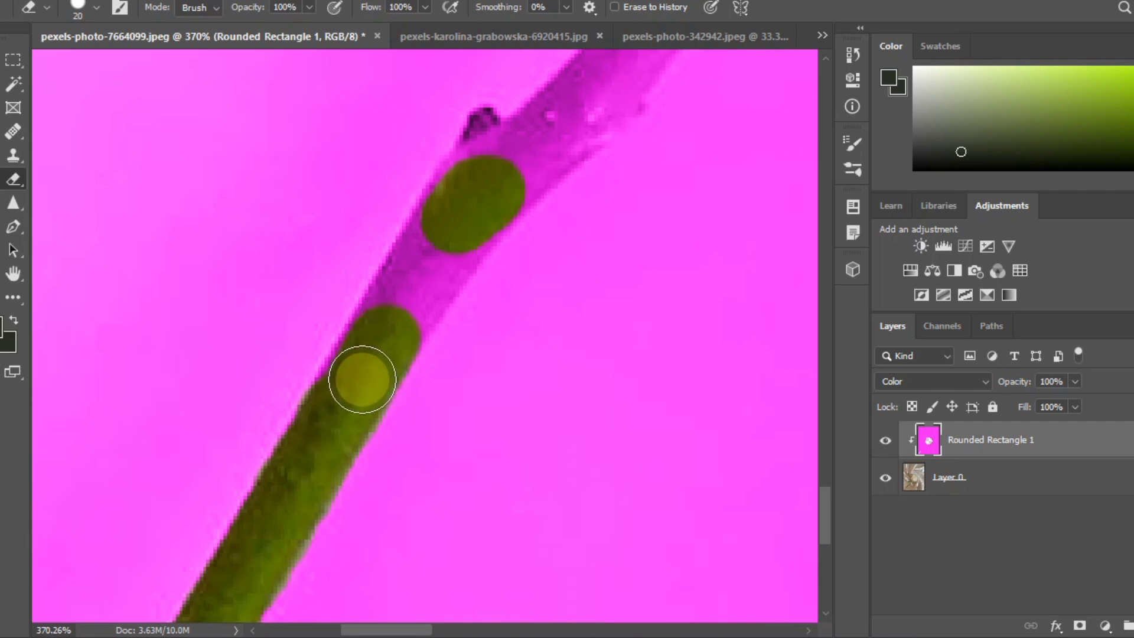
pyautogui.moveTo(417, 281)
pyautogui.mouseDown()
pyautogui.moveTo(397, 319)
pyautogui.moveTo(438, 247)
pyautogui.moveTo(369, 353)
pyautogui.mouseUp()
pyautogui.scroll(5, 496, 231)
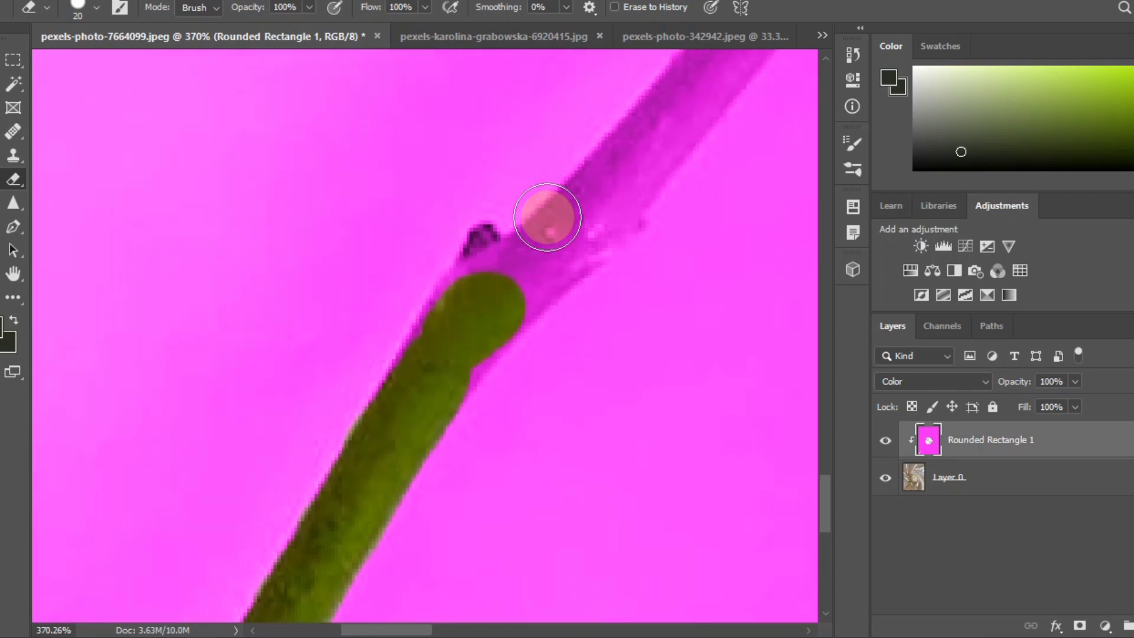
pyautogui.moveTo(508, 276)
pyautogui.mouseDown()
pyautogui.moveTo(448, 332)
pyautogui.moveTo(433, 368)
pyautogui.mouseUp()
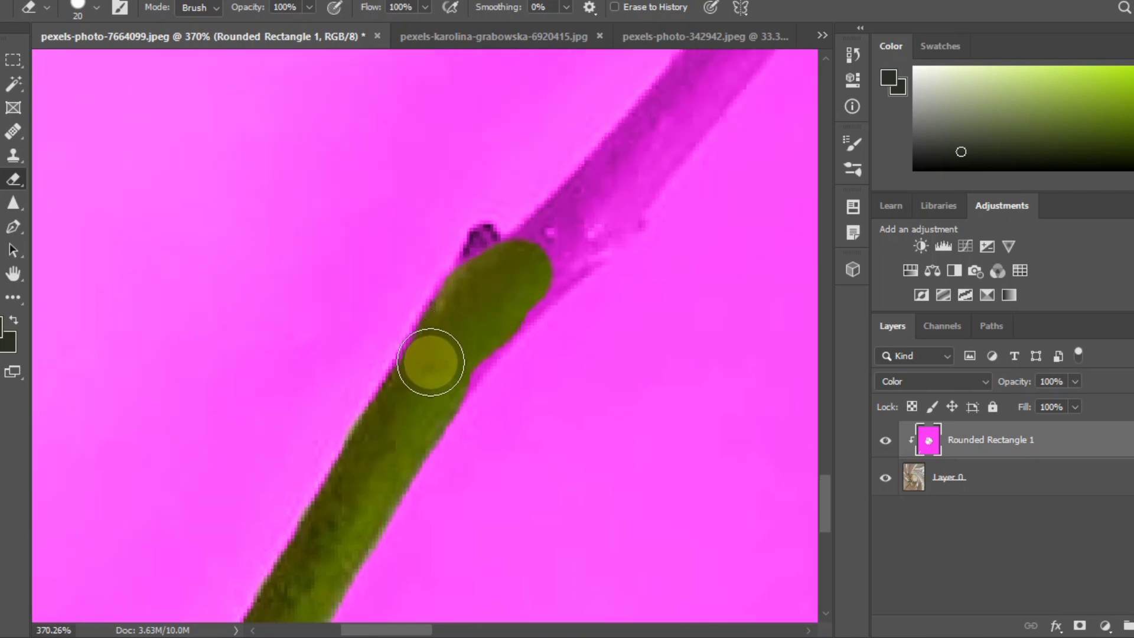
pyautogui.moveTo(496, 304); pyautogui.dragTo(588, 221)
# - Reduce the eraser to 10 px and clear the tint from the small dark nub and the stem edge beside it
pyautogui.scroll(4, 587, 221)
pyautogui.click(97, 8)
pyautogui.click(71, 65)
pyautogui.click(485, 358)
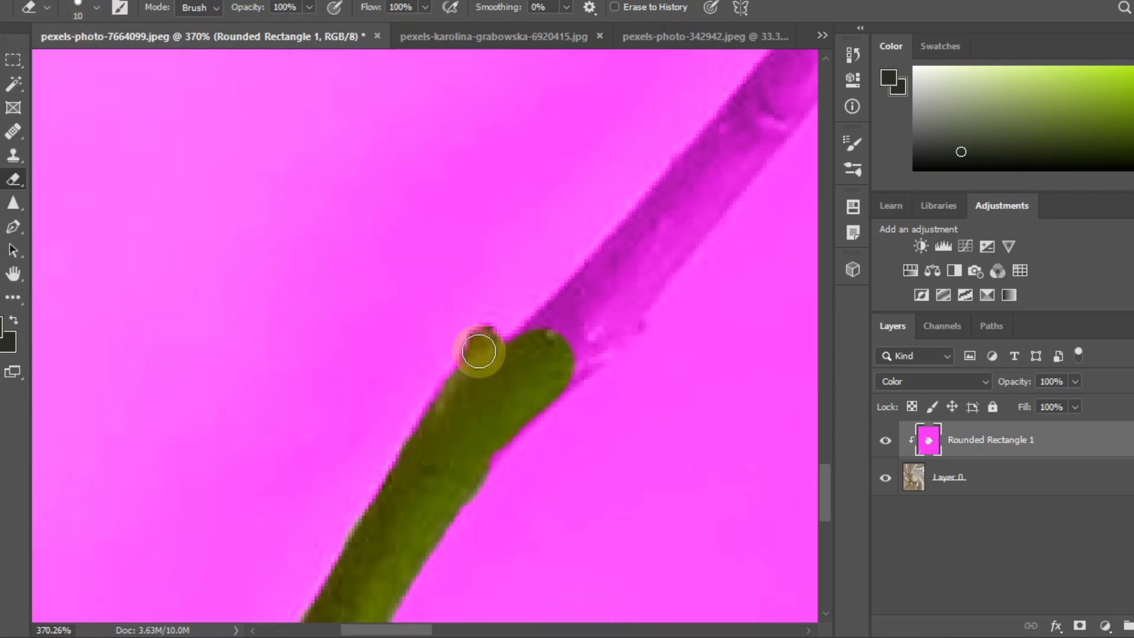
pyautogui.moveTo(476, 367)
pyautogui.mouseDown()
pyautogui.moveTo(388, 526)
pyautogui.moveTo(438, 432)
pyautogui.moveTo(383, 519)
pyautogui.moveTo(518, 402)
pyautogui.moveTo(476, 463)
pyautogui.moveTo(619, 308)
pyautogui.moveTo(554, 326)
pyautogui.mouseUp()
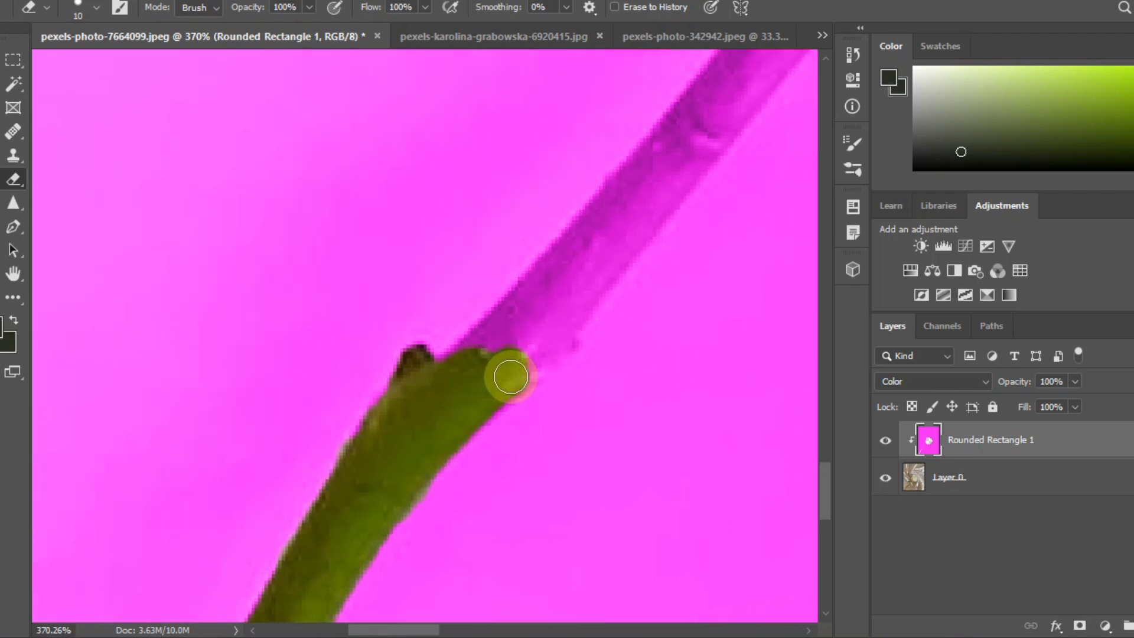
pyautogui.moveTo(504, 392)
pyautogui.mouseDown()
pyautogui.moveTo(493, 342)
pyautogui.moveTo(508, 319)
pyautogui.moveTo(465, 362)
pyautogui.moveTo(458, 380)
pyautogui.moveTo(538, 322)
pyautogui.moveTo(552, 284)
pyautogui.moveTo(542, 298)
pyautogui.moveTo(588, 250)
pyautogui.moveTo(525, 293)
pyautogui.moveTo(600, 231)
pyautogui.moveTo(484, 352)
pyautogui.moveTo(455, 357)
pyautogui.moveTo(506, 337)
pyautogui.moveTo(477, 353)
pyautogui.mouseUp()
# - Erase the tint from the thin curled tip of the small leaf at the rose's base with a 2 px eraser
pyautogui.scroll(2, 478, 371)
pyautogui.scroll(-2, 479, 372)
pyautogui.scroll(6, 479, 391)
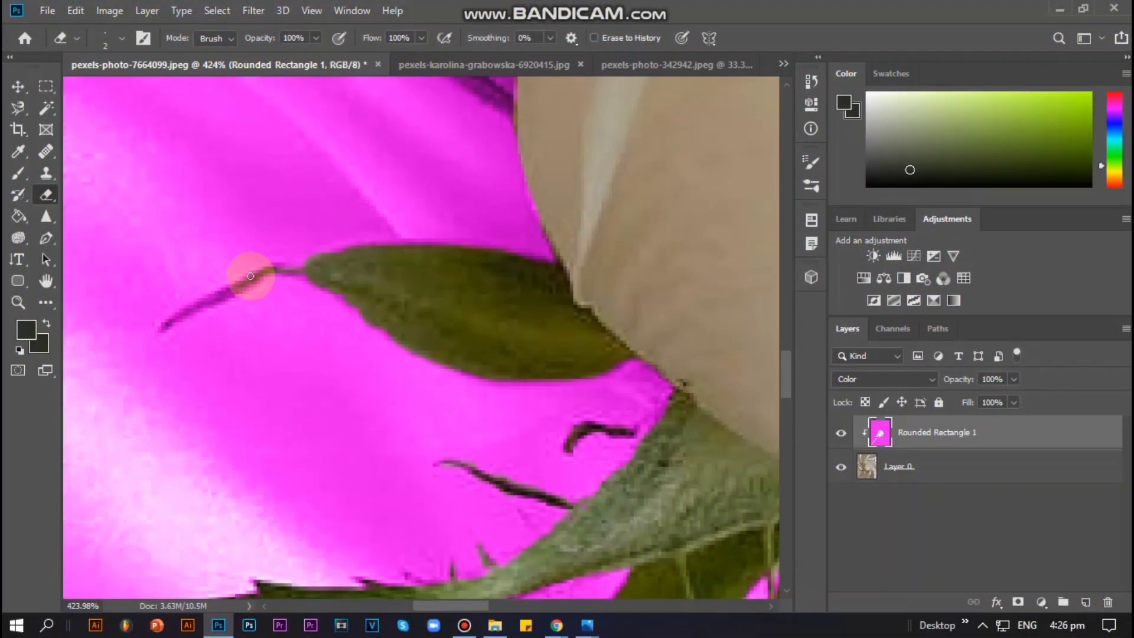
pyautogui.moveTo(250, 275)
pyautogui.mouseDown()
pyautogui.moveTo(163, 328)
pyautogui.moveTo(260, 277)
pyautogui.moveTo(209, 300)
pyautogui.mouseUp()
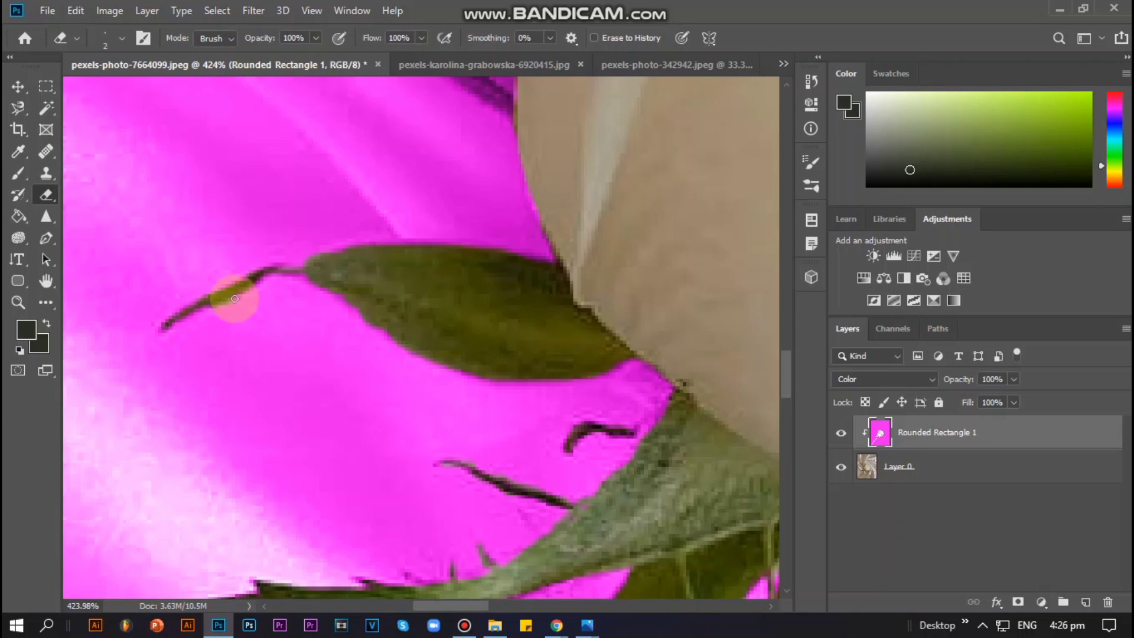
pyautogui.moveTo(255, 286)
pyautogui.mouseDown()
pyautogui.moveTo(315, 304)
pyautogui.moveTo(247, 292)
pyautogui.moveTo(231, 275)
pyautogui.moveTo(254, 282)
pyautogui.moveTo(221, 301)
pyautogui.moveTo(257, 270)
pyautogui.mouseUp()
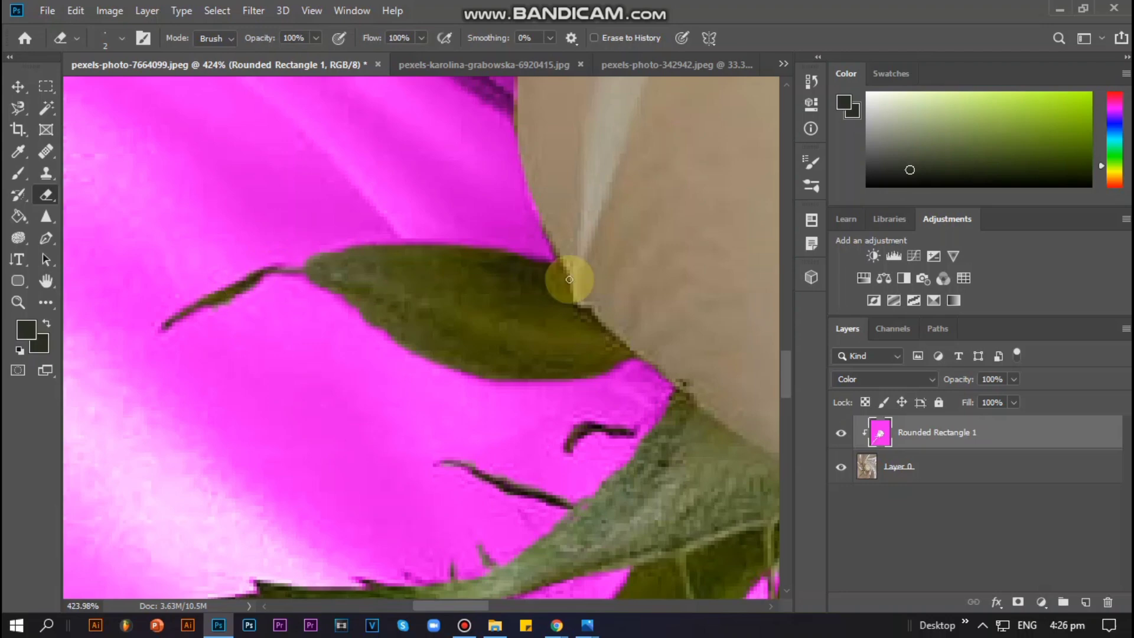
pyautogui.moveTo(694, 207)
pyautogui.mouseDown()
pyautogui.moveTo(693, 456)
pyautogui.moveTo(689, 410)
pyautogui.moveTo(573, 406)
pyautogui.mouseUp()
pyautogui.scroll(-10, 600, 391)
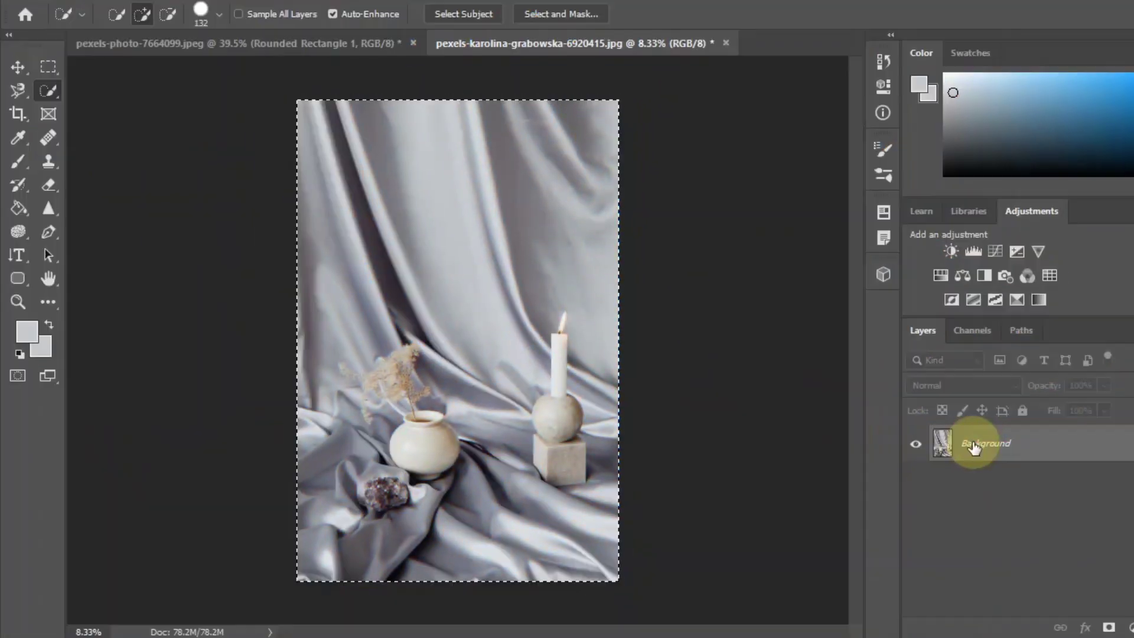
# - Unlock the candle photo's background as a regular layer and make an inverted Color Range selection with Fuzziness 197
pyautogui.doubleClick(972, 440)
pyautogui.click(764, 166)
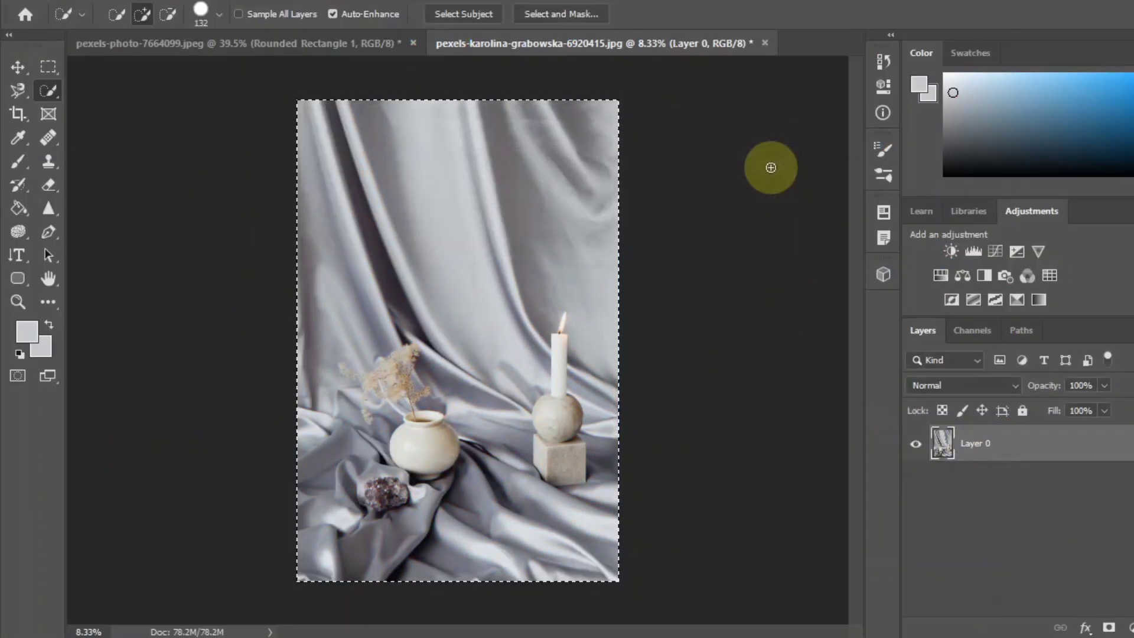
pyautogui.click(227, 1)
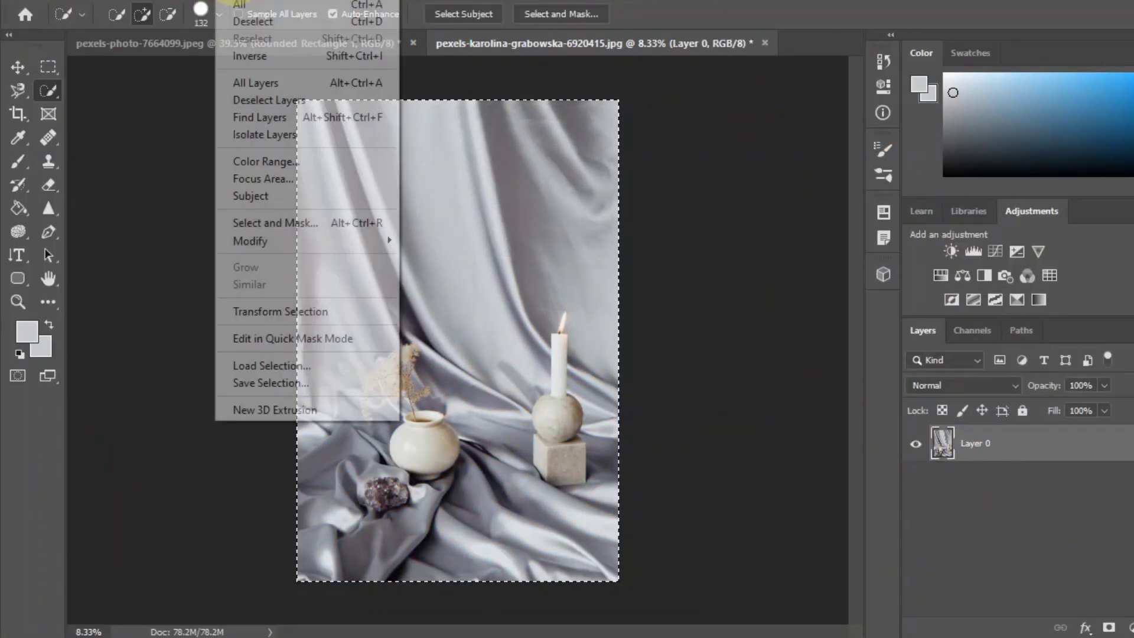
pyautogui.click(289, 162)
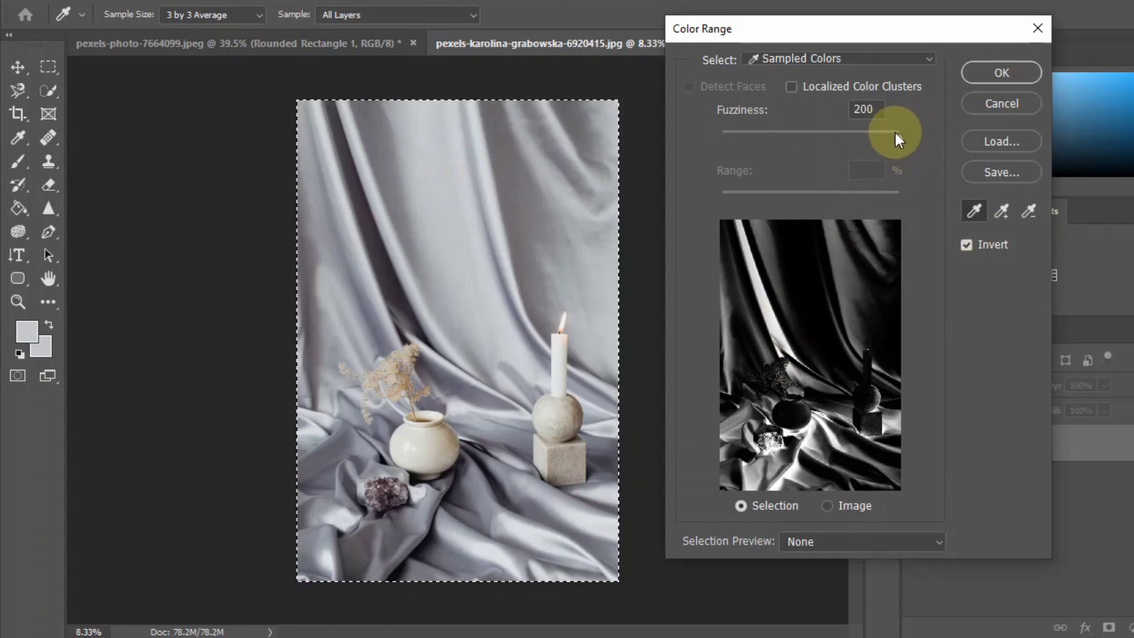
pyautogui.moveTo(898, 139)
pyautogui.mouseDown()
pyautogui.moveTo(800, 144)
pyautogui.moveTo(898, 150)
pyautogui.mouseUp()
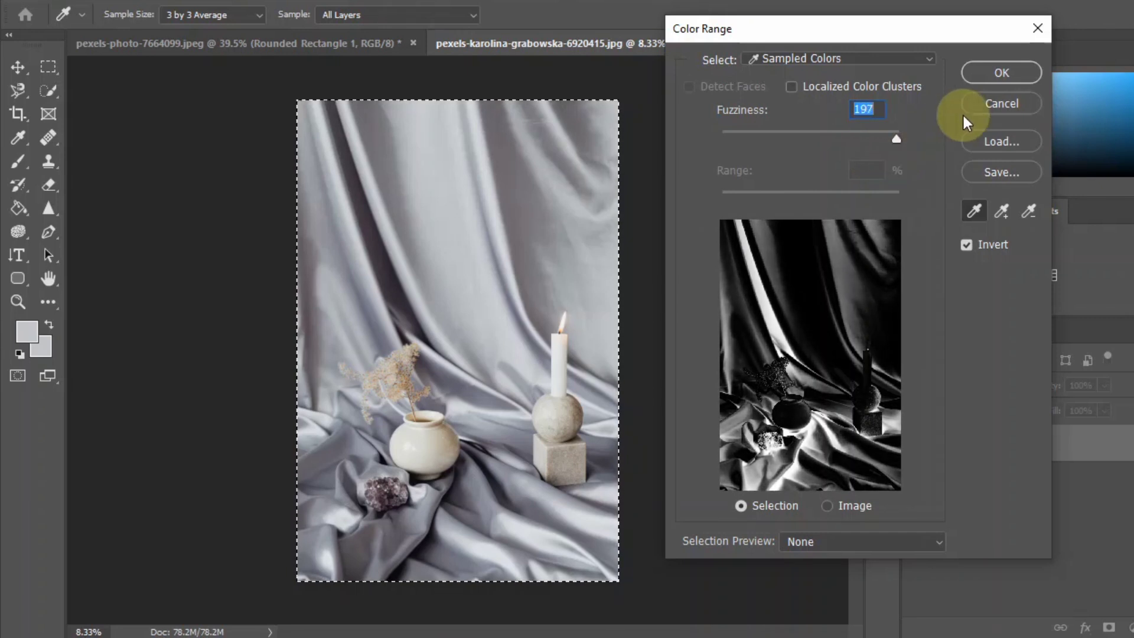
pyautogui.click(997, 75)
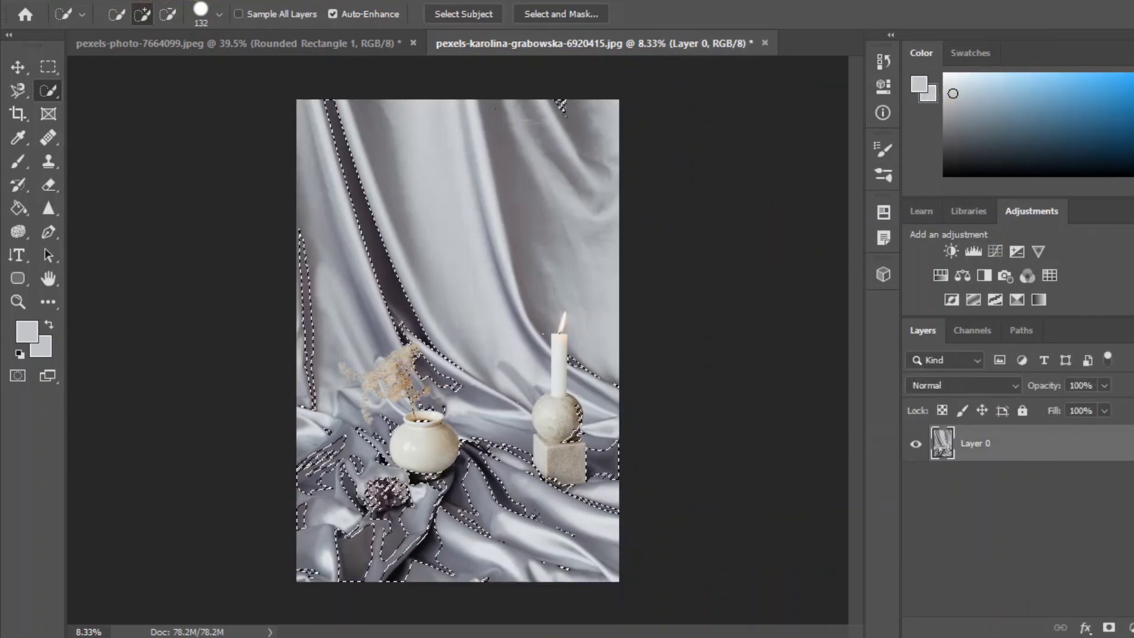
# - Colorize the selected satin with Hue/Saturation: Hue 242, Saturation 52, Lightness -17
pyautogui.click(139, 1)
pyautogui.moveTo(152, 32)
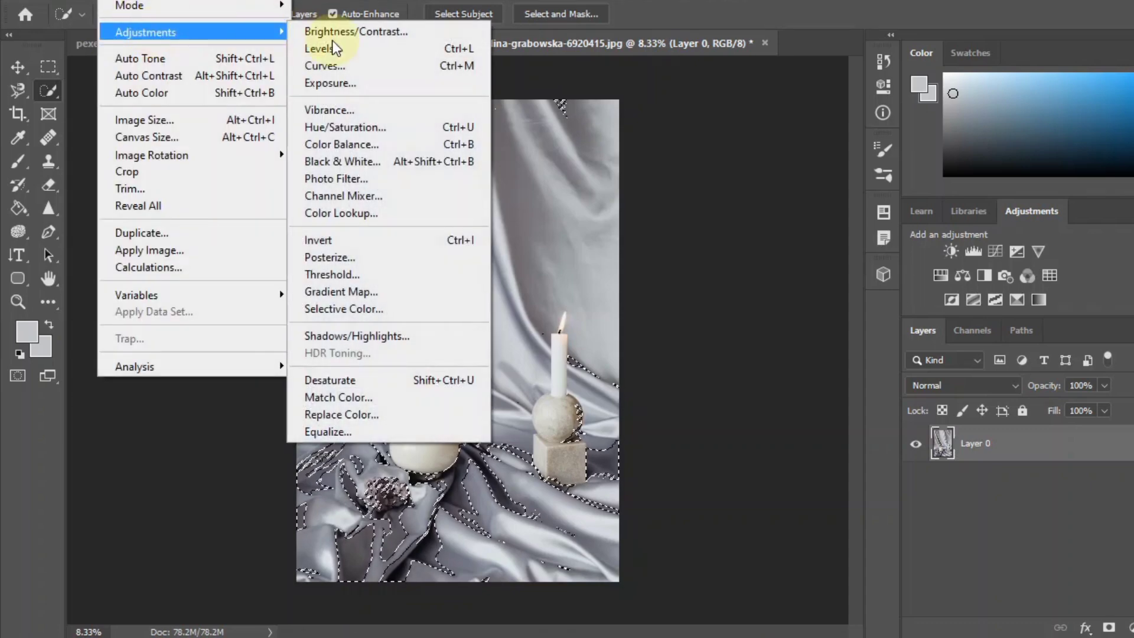
pyautogui.click(357, 124)
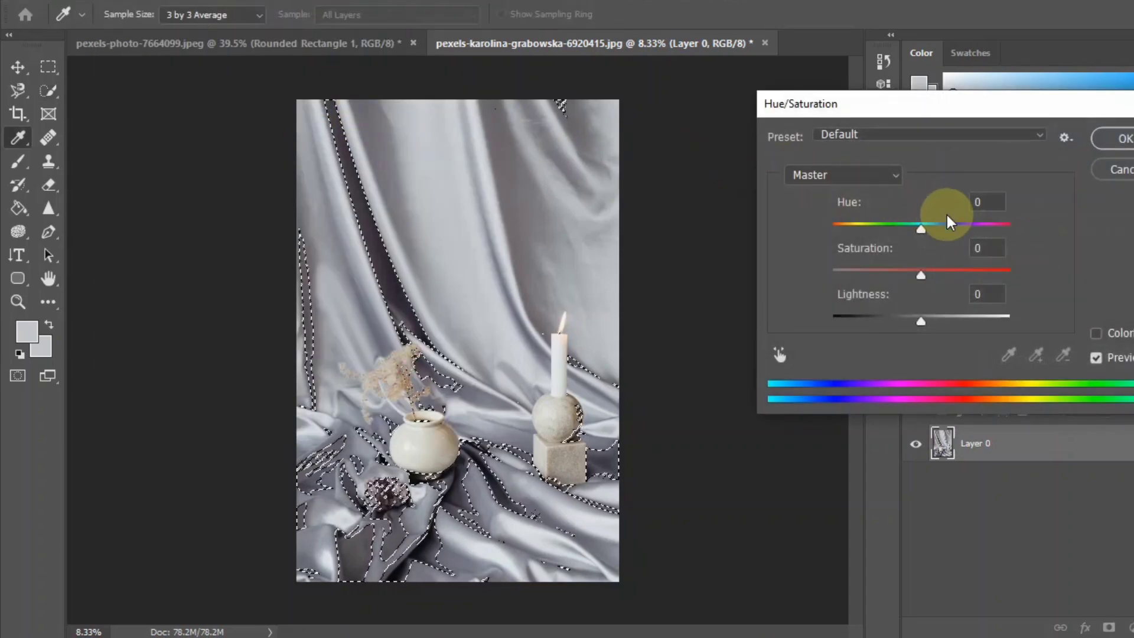
pyautogui.click(1096, 334)
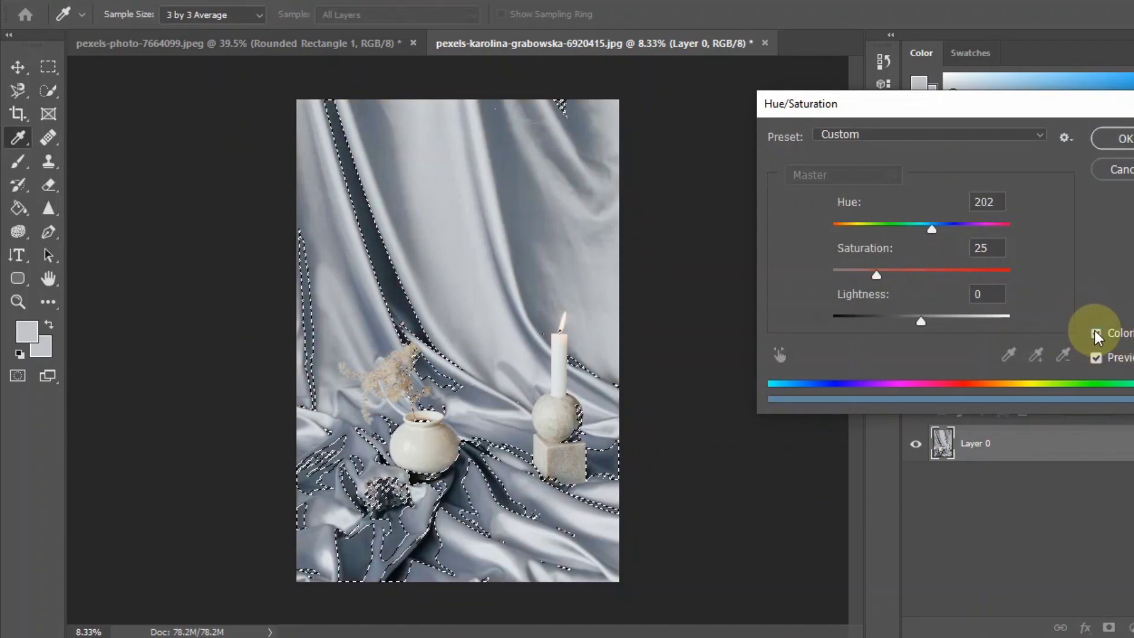
pyautogui.moveTo(938, 229)
pyautogui.mouseDown()
pyautogui.moveTo(922, 229)
pyautogui.moveTo(949, 232)
pyautogui.mouseUp()
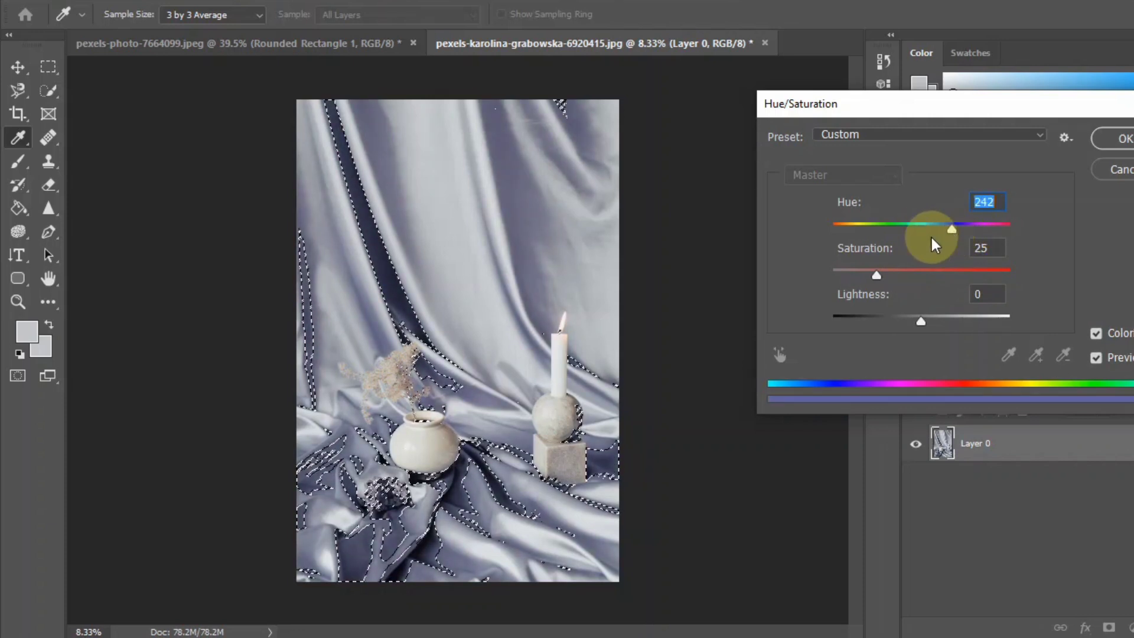
pyautogui.moveTo(877, 276)
pyautogui.mouseDown()
pyautogui.moveTo(1007, 275)
pyautogui.moveTo(925, 287)
pyautogui.moveTo(895, 321)
pyautogui.moveTo(957, 321)
pyautogui.moveTo(886, 322)
pyautogui.moveTo(907, 322)
pyautogui.mouseUp()
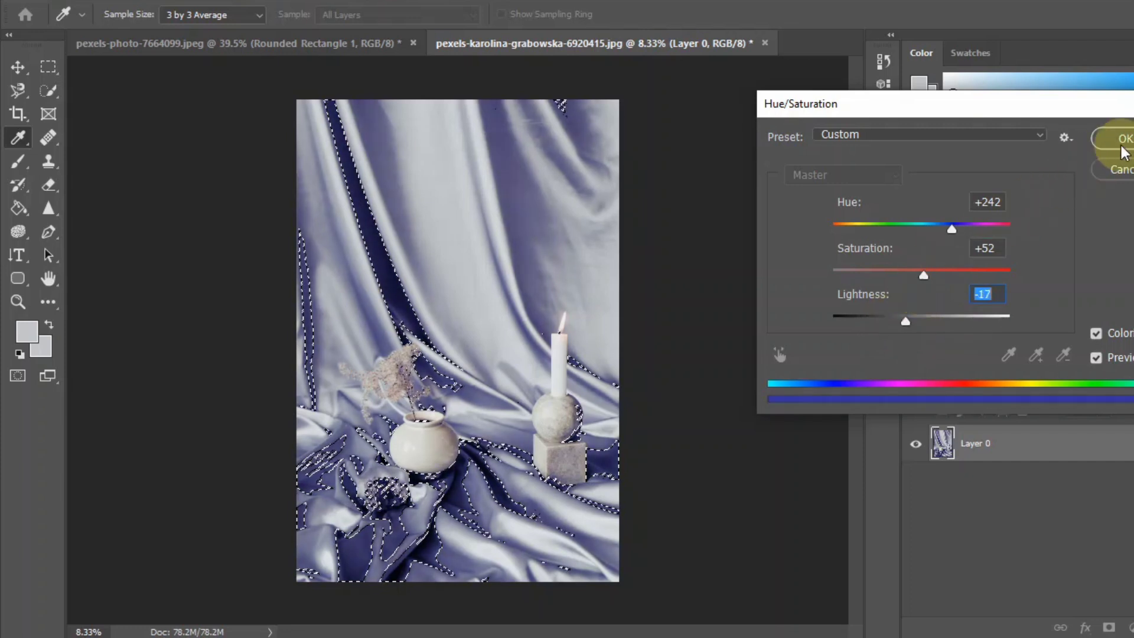
pyautogui.click(1119, 138)
pyautogui.press('w')
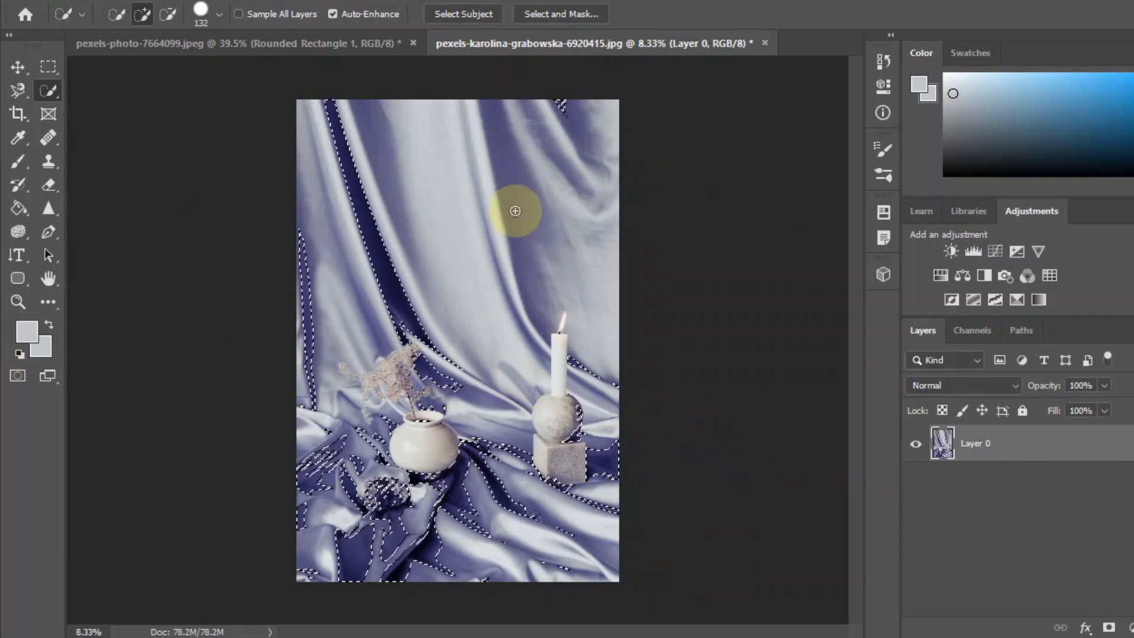
# - Review the file formats available for saving the recoloured candle photo, leaving it unsaved
pyautogui.click(42, 1)
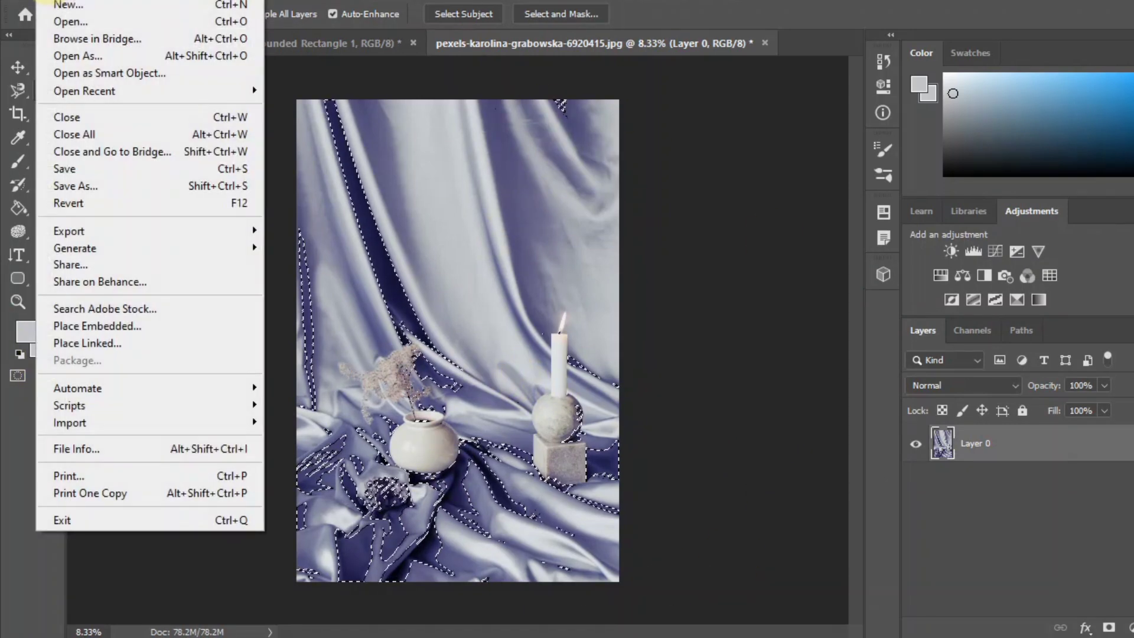
pyautogui.click(89, 173)
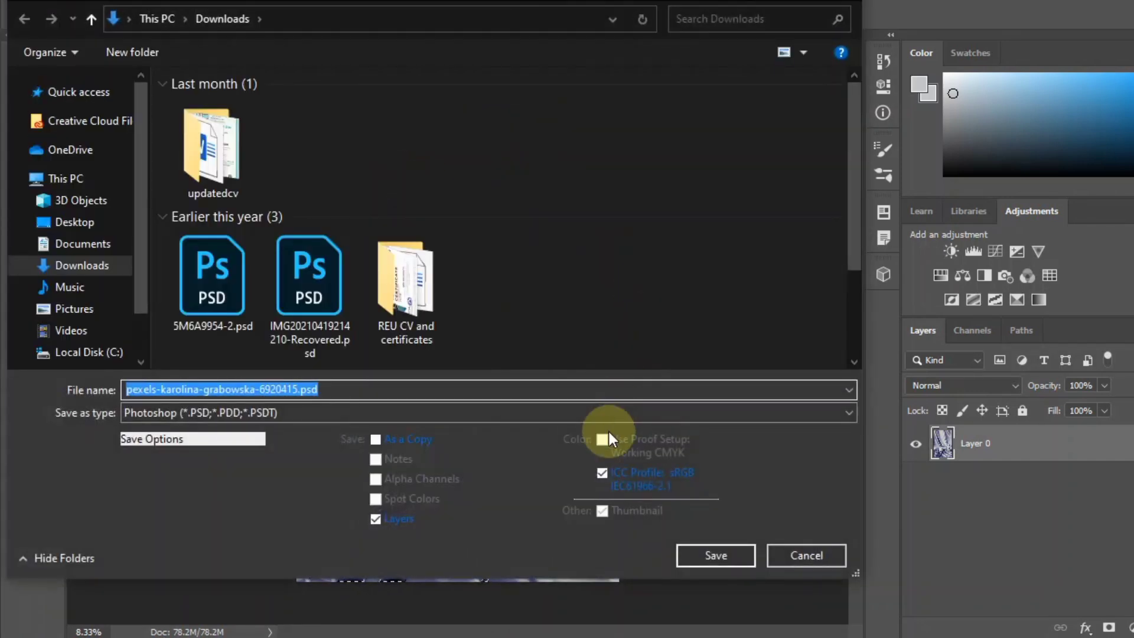
pyautogui.click(618, 414)
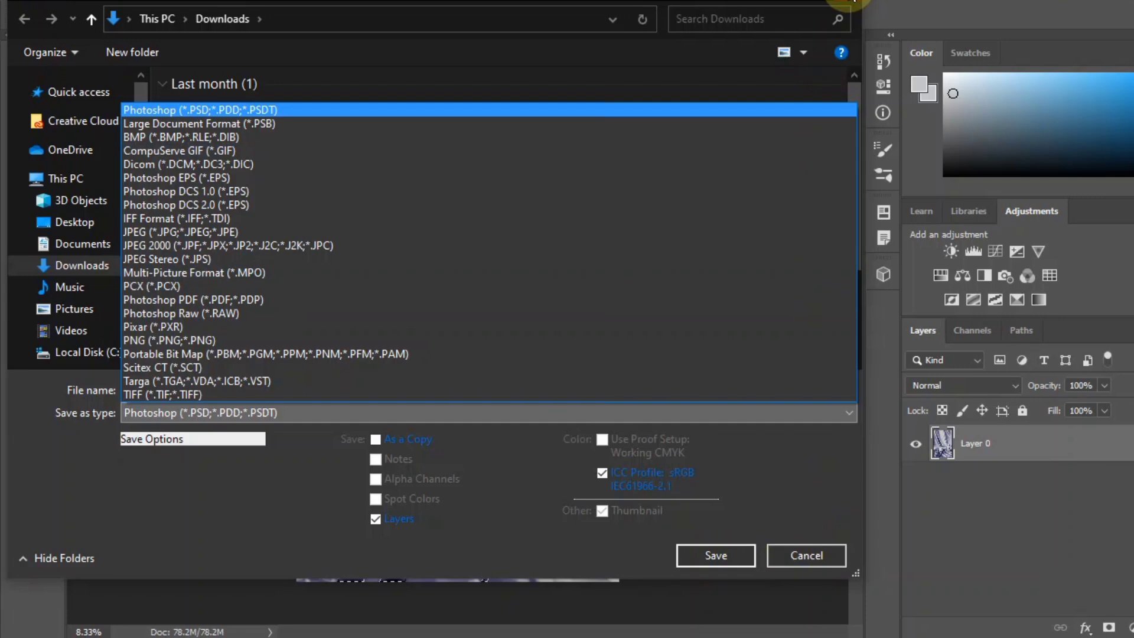
pyautogui.click(852, 1)
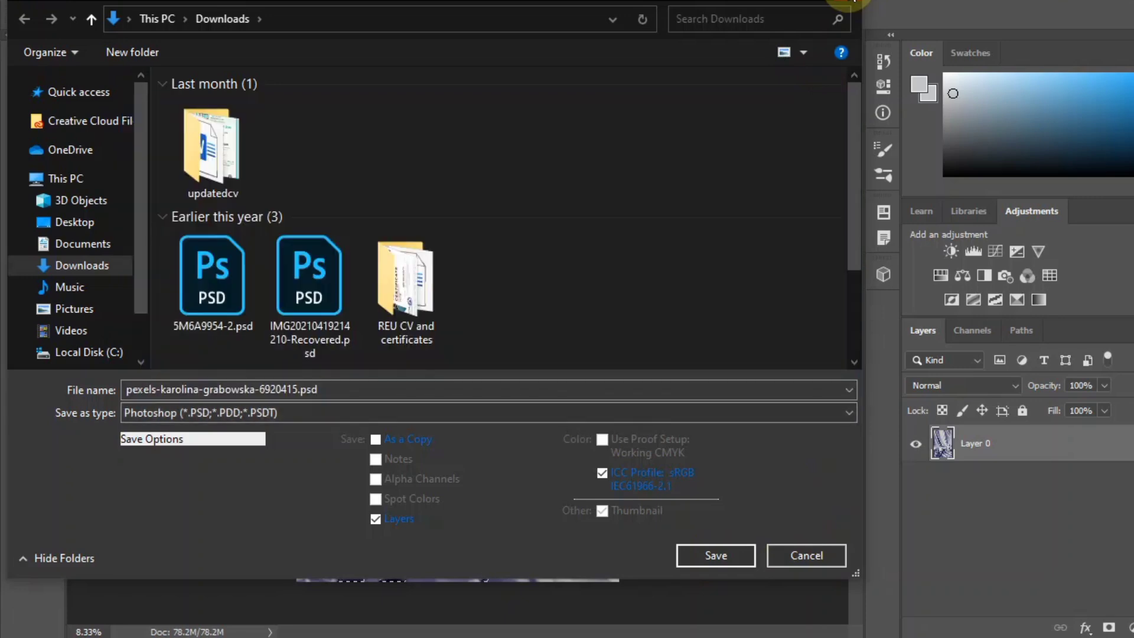
pyautogui.click(830, 555)
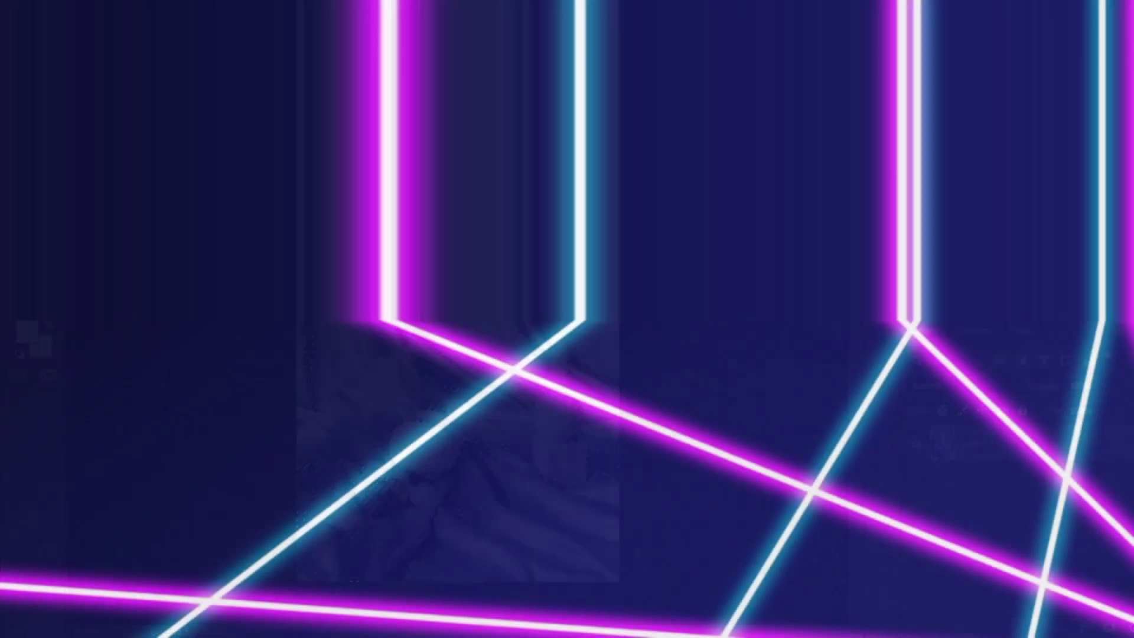